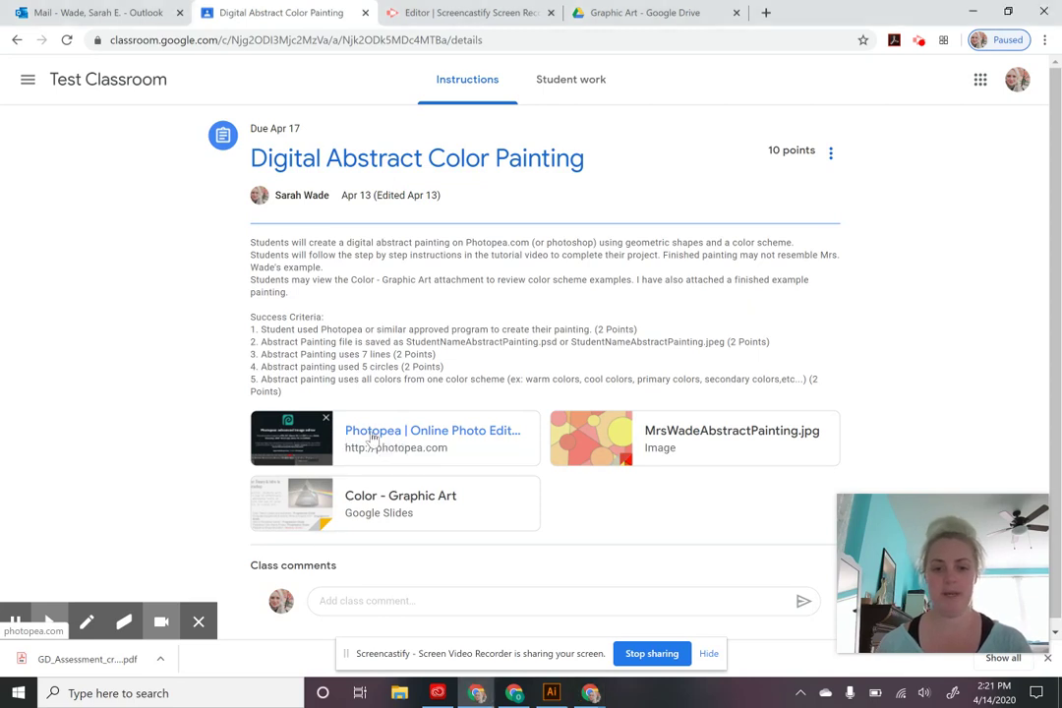
- Open Photopea from the assignment attachments and start a new project, naming it with the teacher's name followed by AbstractPainting
click(371, 440)
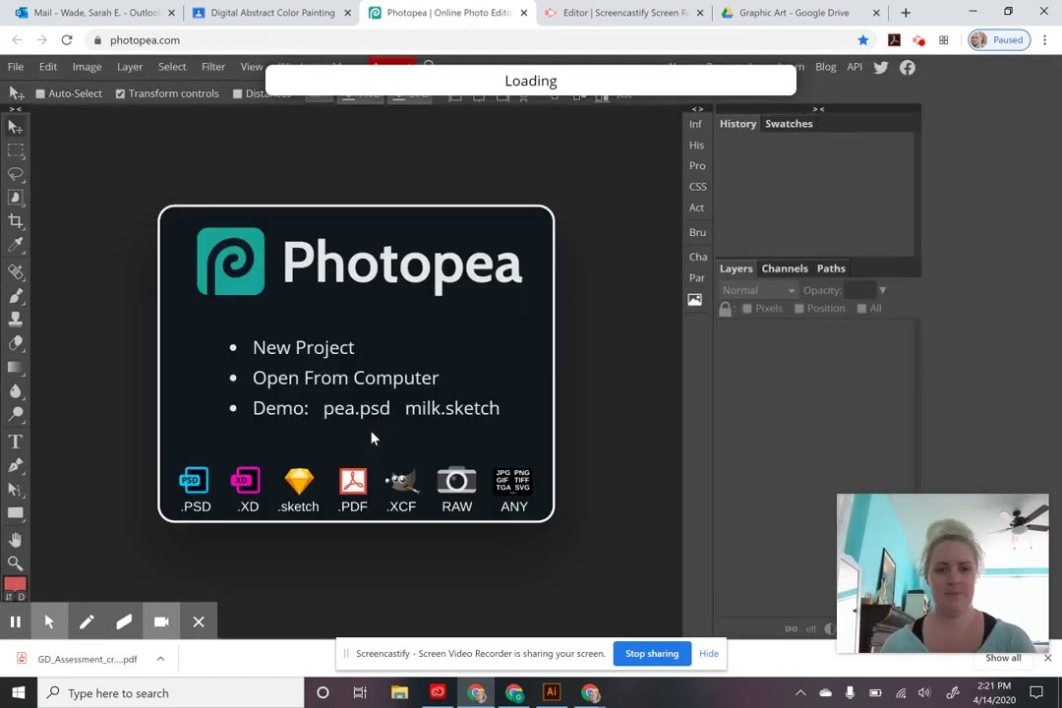
click(332, 352)
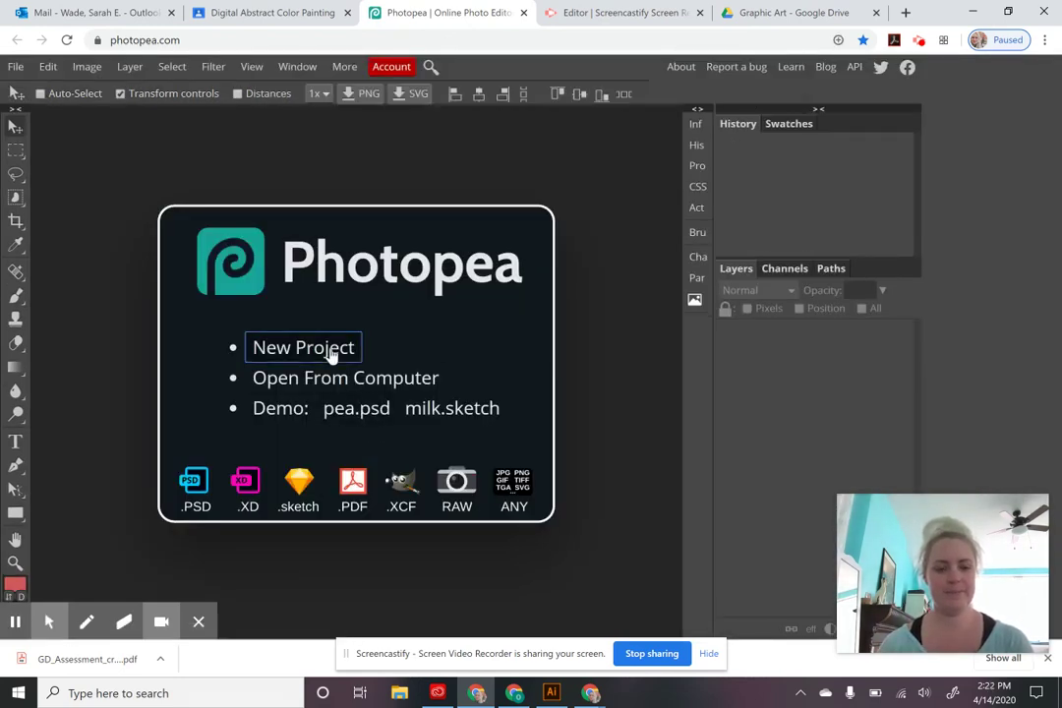
click(331, 351)
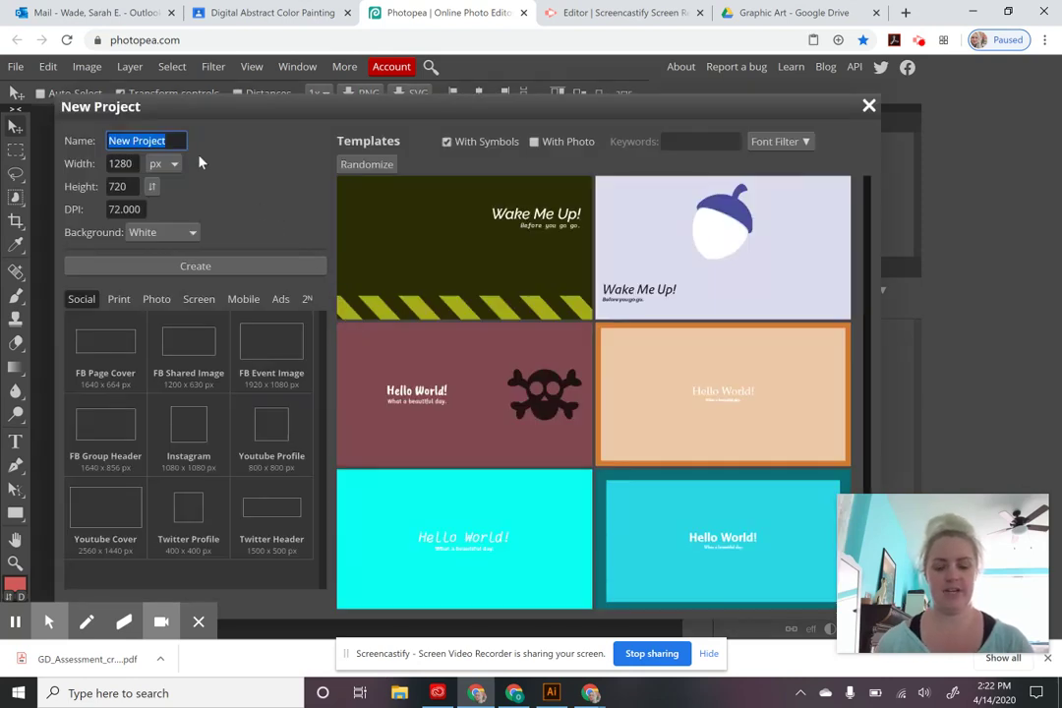
text(Mr)
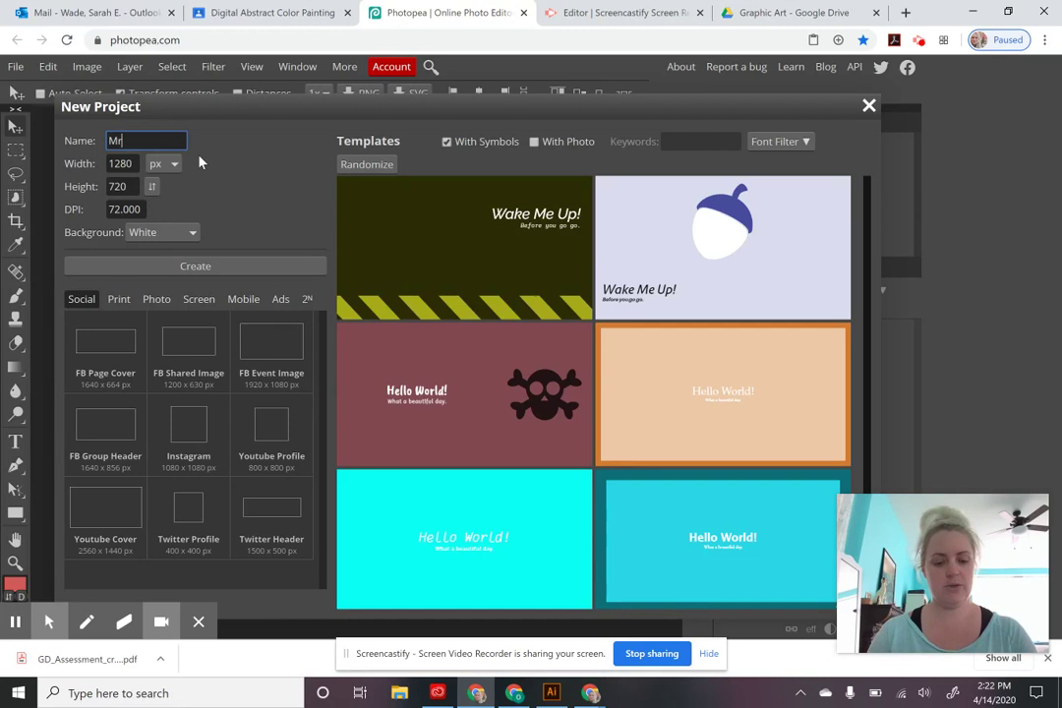
text(sWadeA)
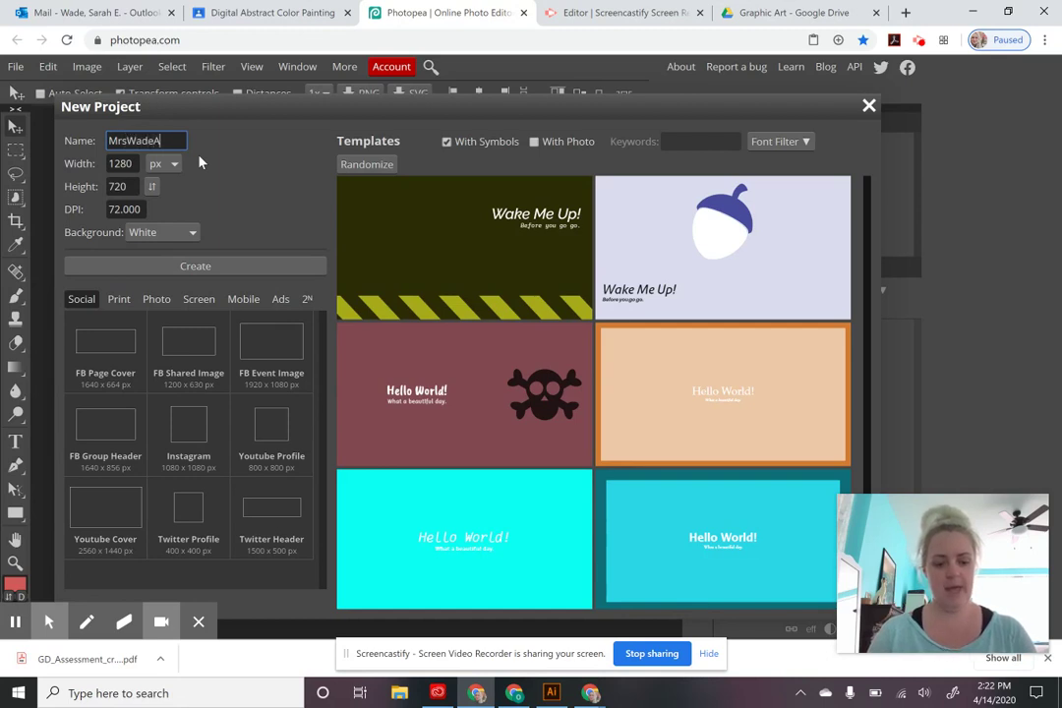
text(bstract)
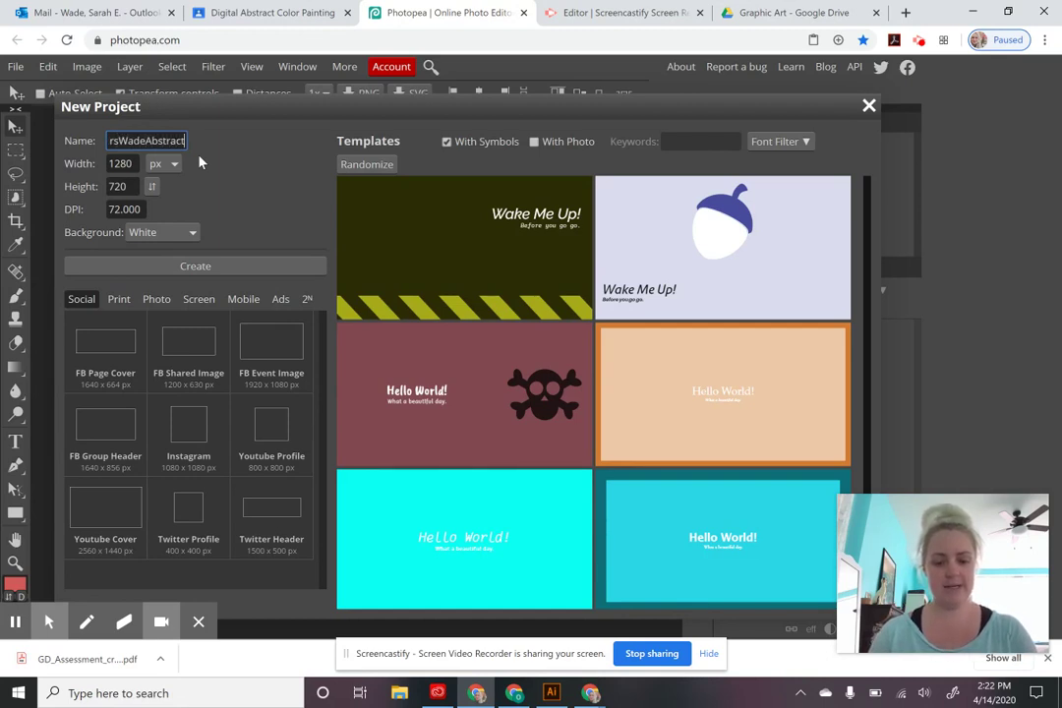
text(Painting)
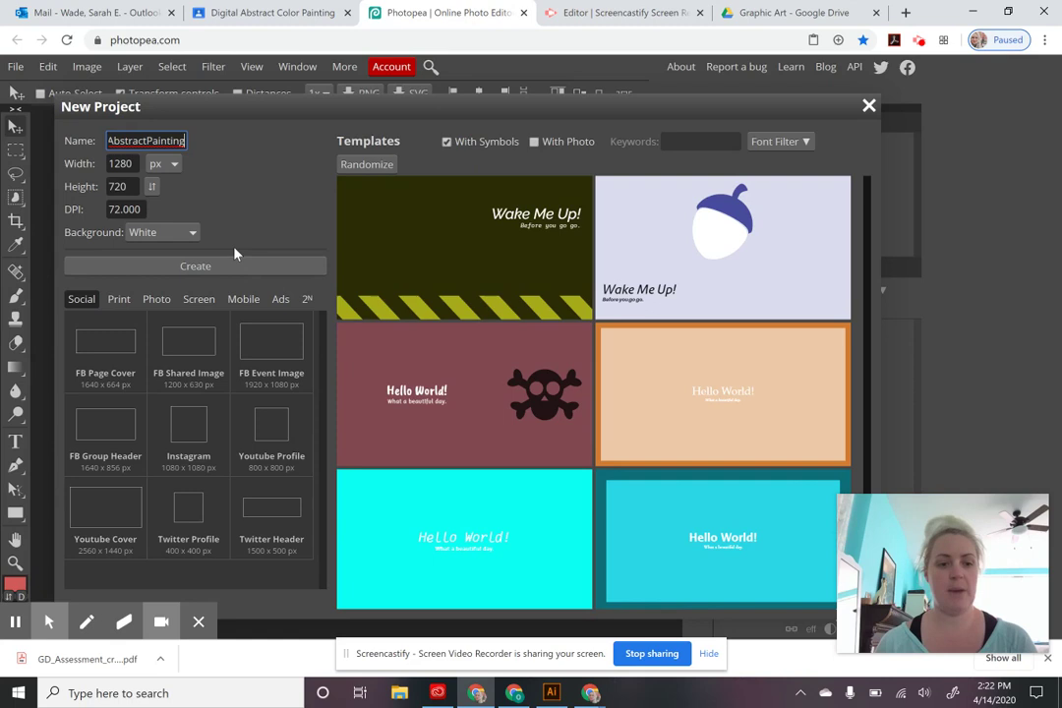
- Create the canvas from the 5 x 7 in photo preset, swapped to landscape at 7 in wide by 5 in high
click(157, 301)
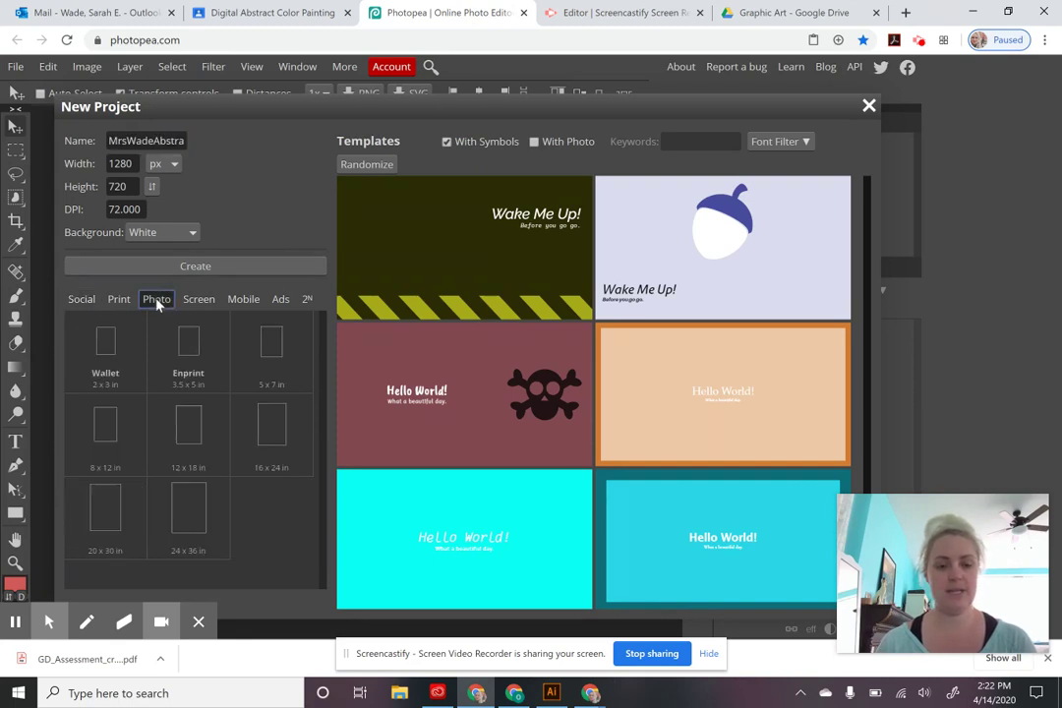
click(279, 351)
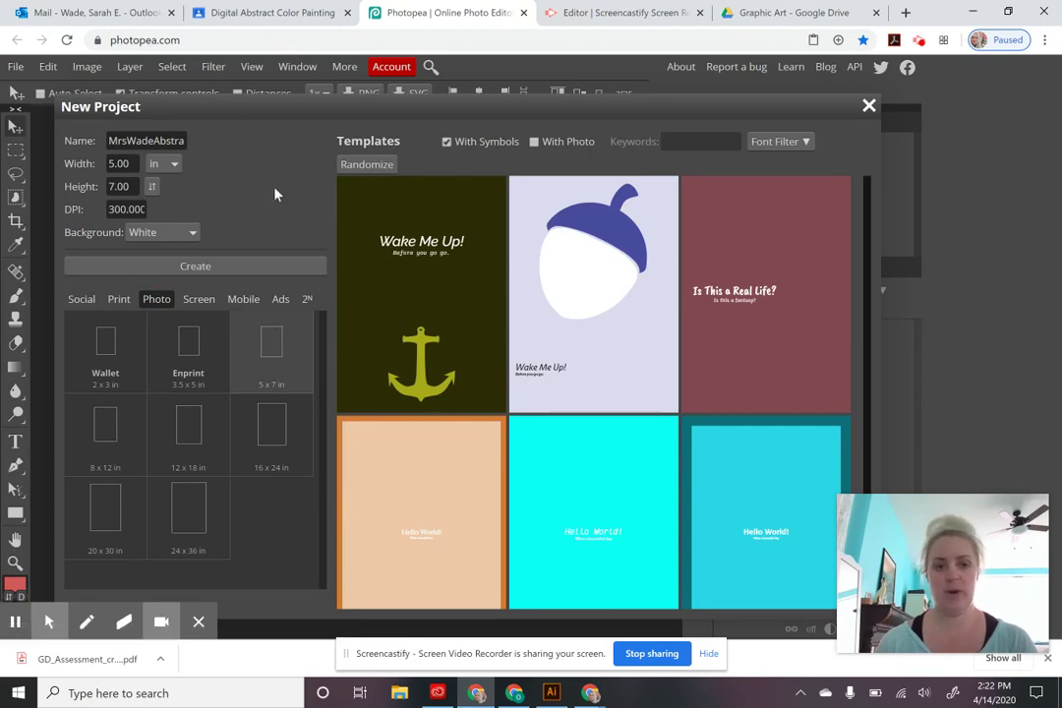
click(153, 193)
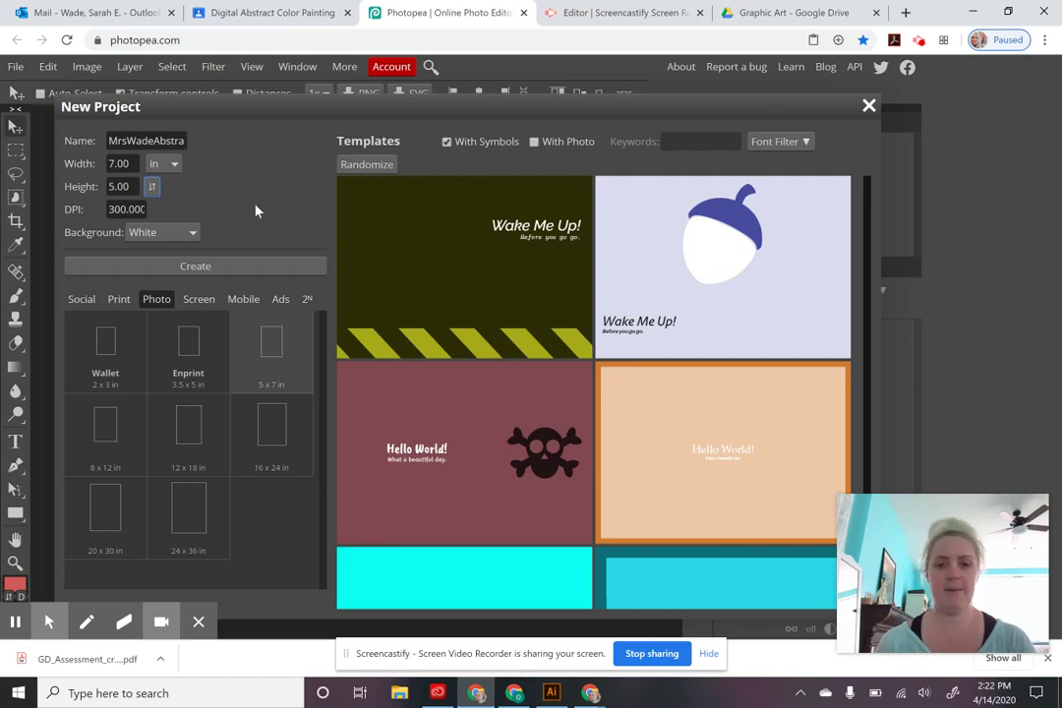
click(245, 266)
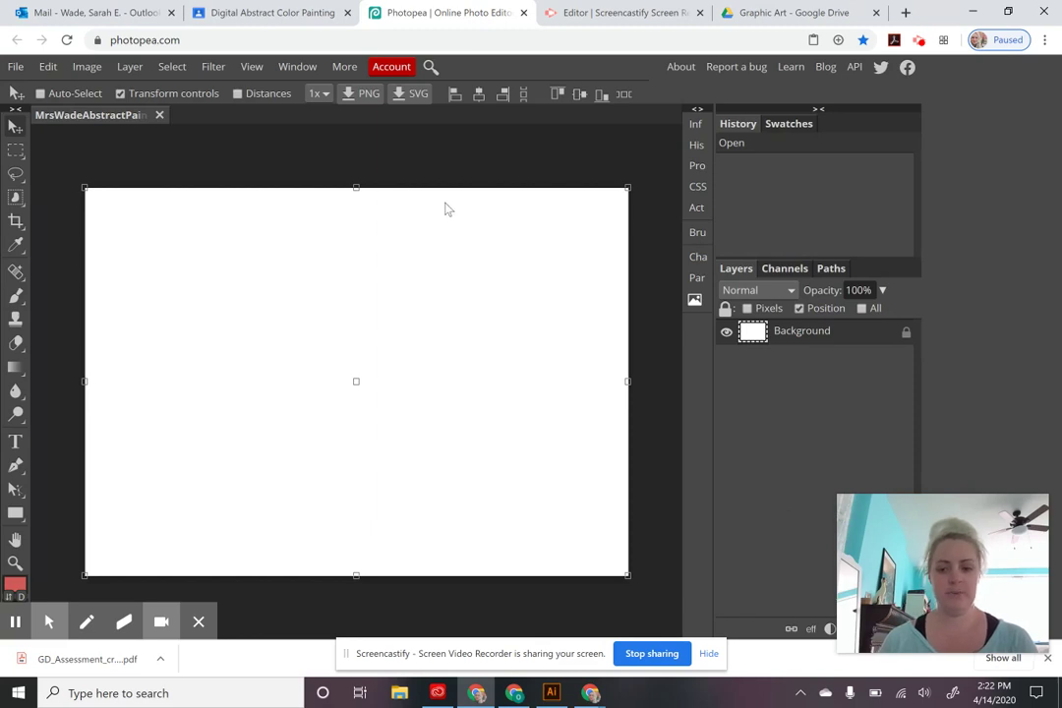
- Add a new empty layer above the background
drag(959, 523, 956, 401)
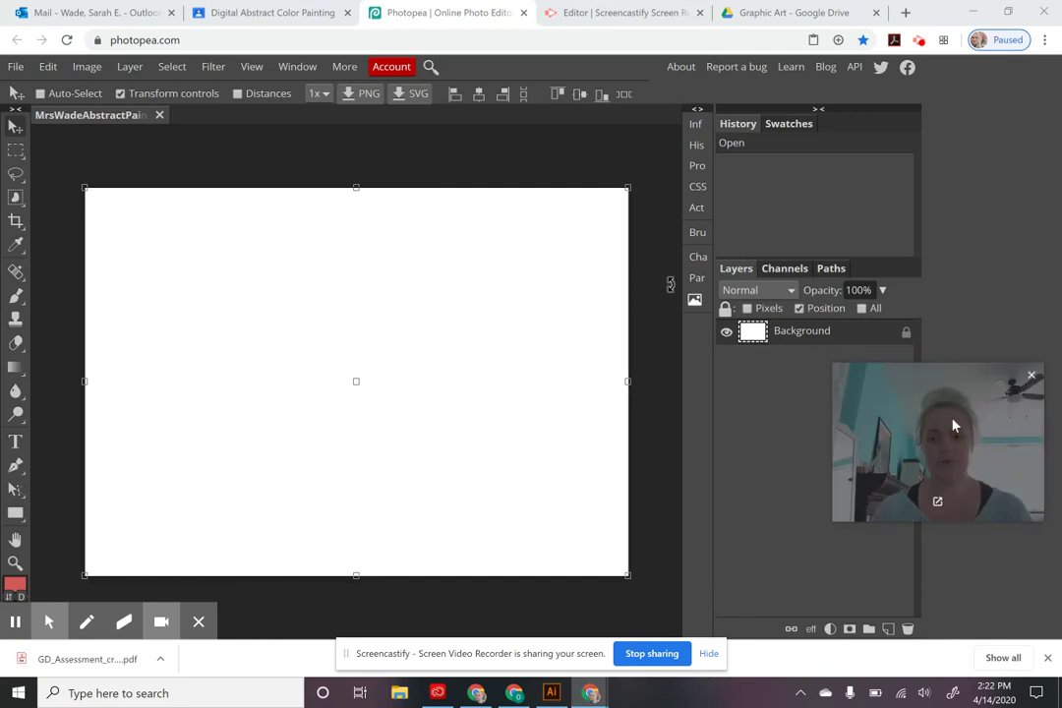
click(891, 634)
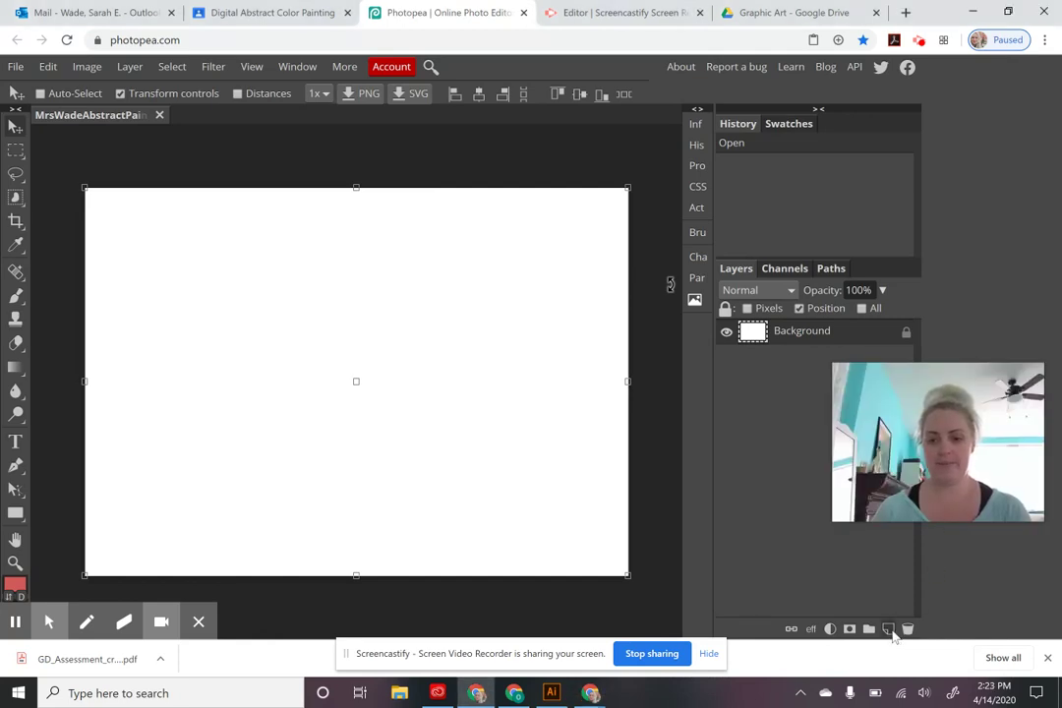
click(891, 634)
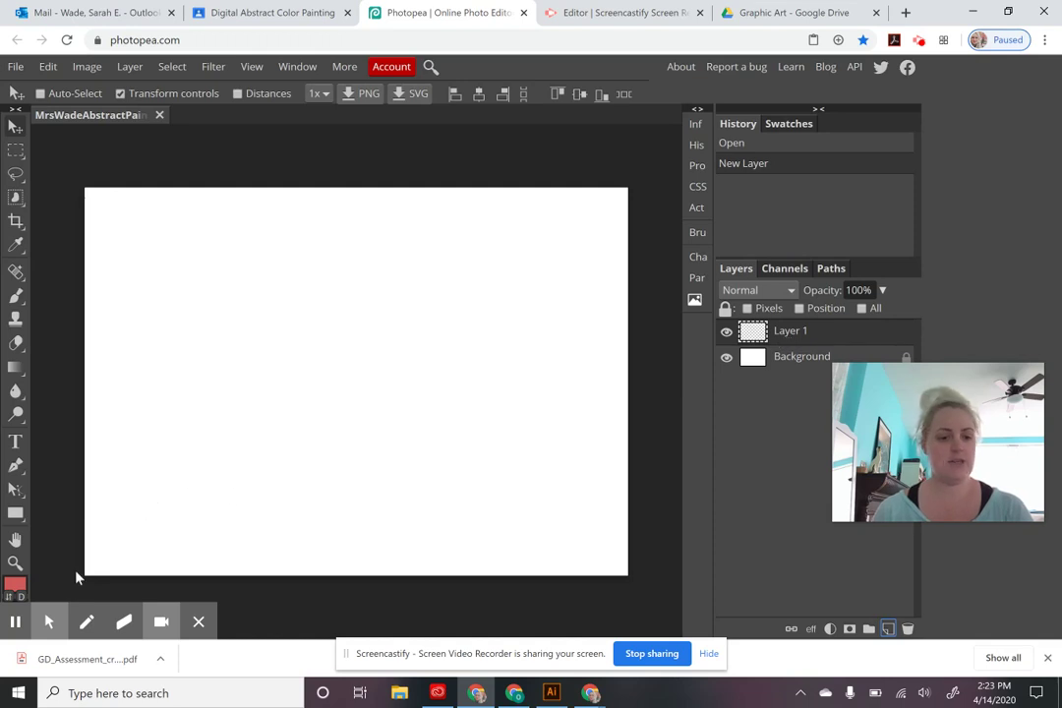
- Choose the Line tool from the shape tools and set its drawing mode to Pixels
click(17, 585)
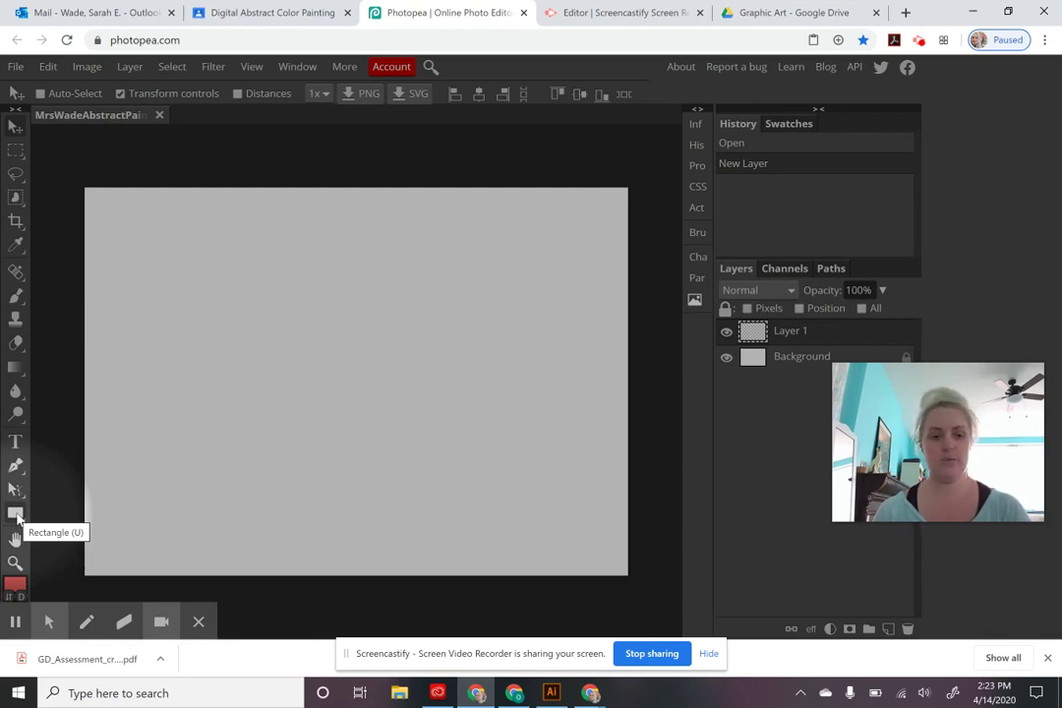
click(17, 514)
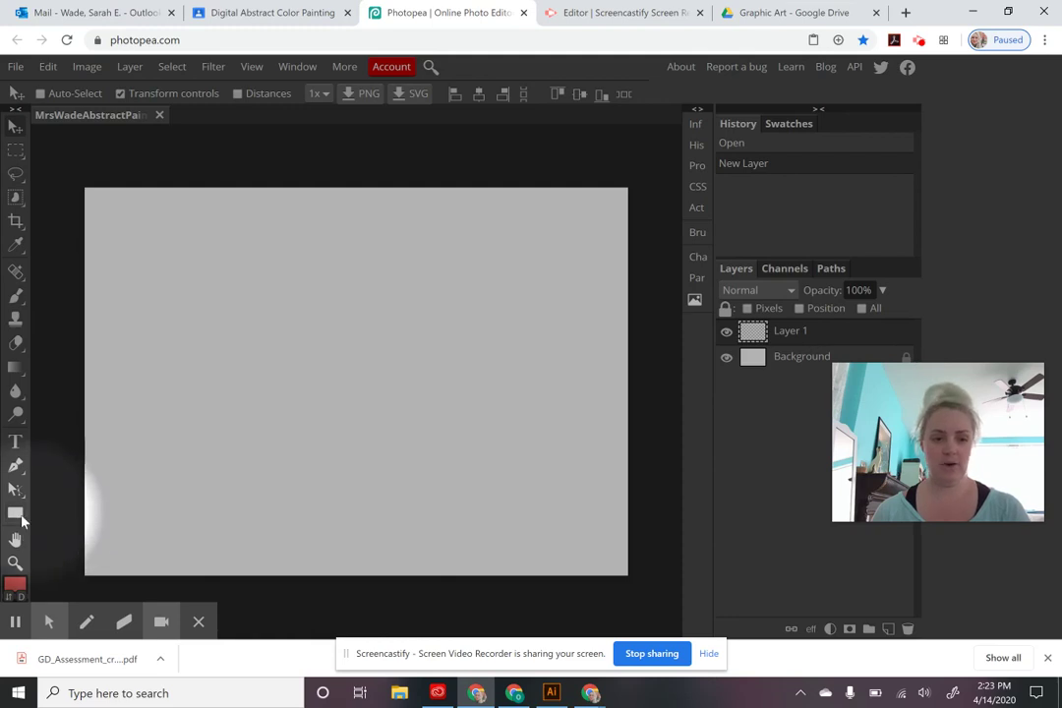
right_click(16, 514)
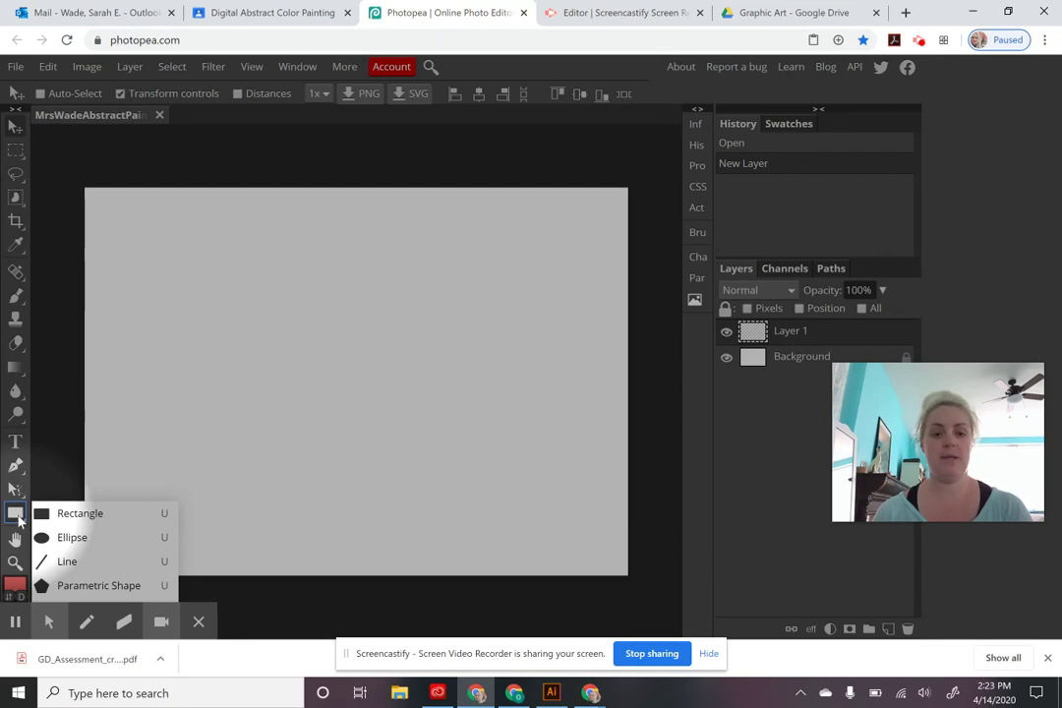
click(69, 561)
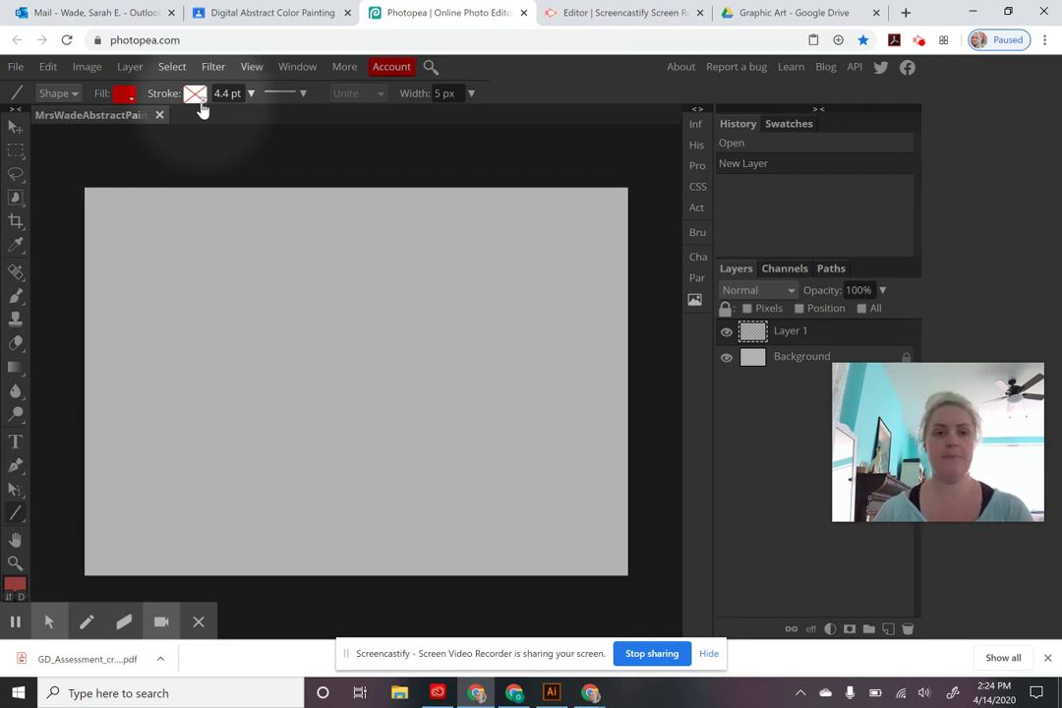
click(77, 97)
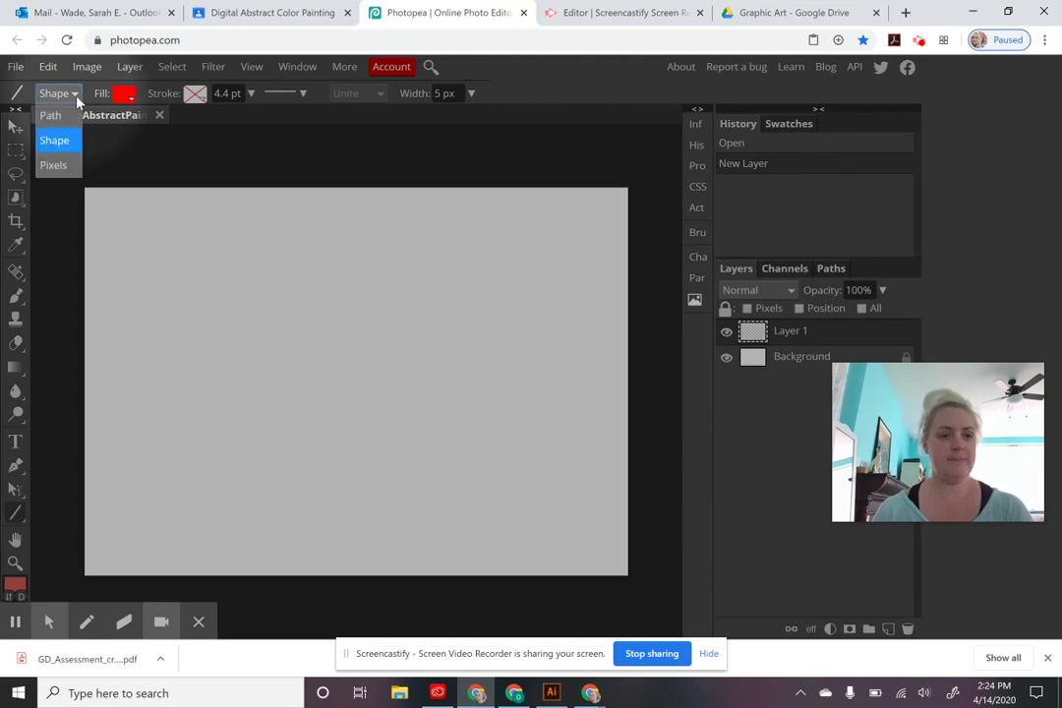
click(71, 166)
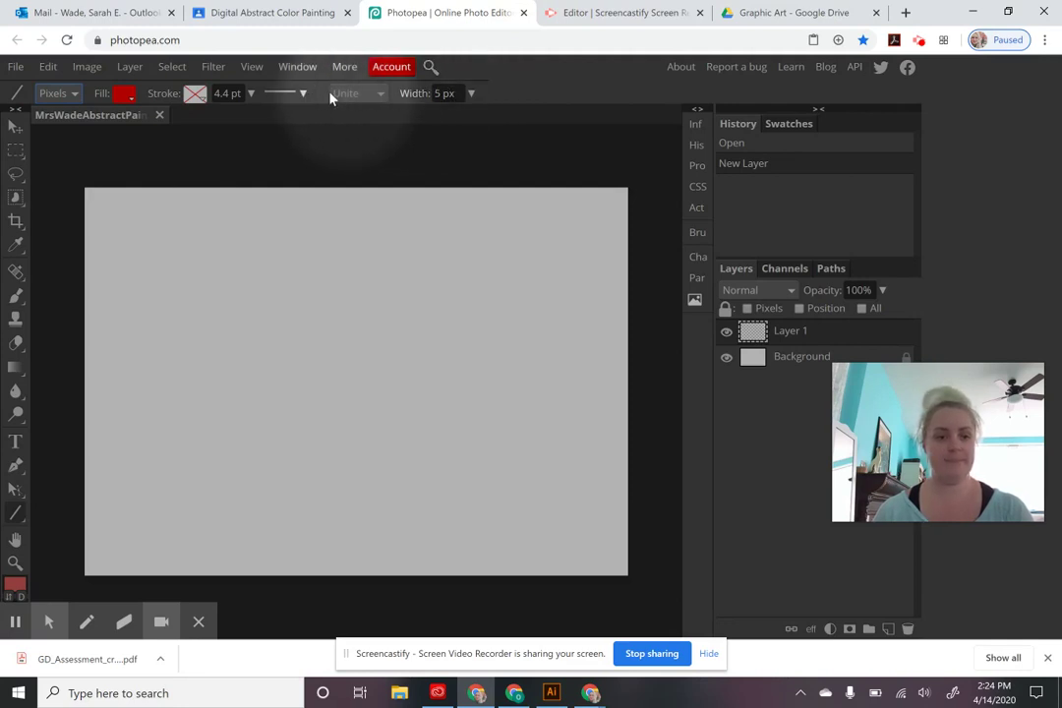
- Set the foreground color to black, hex 000000
click(44, 621)
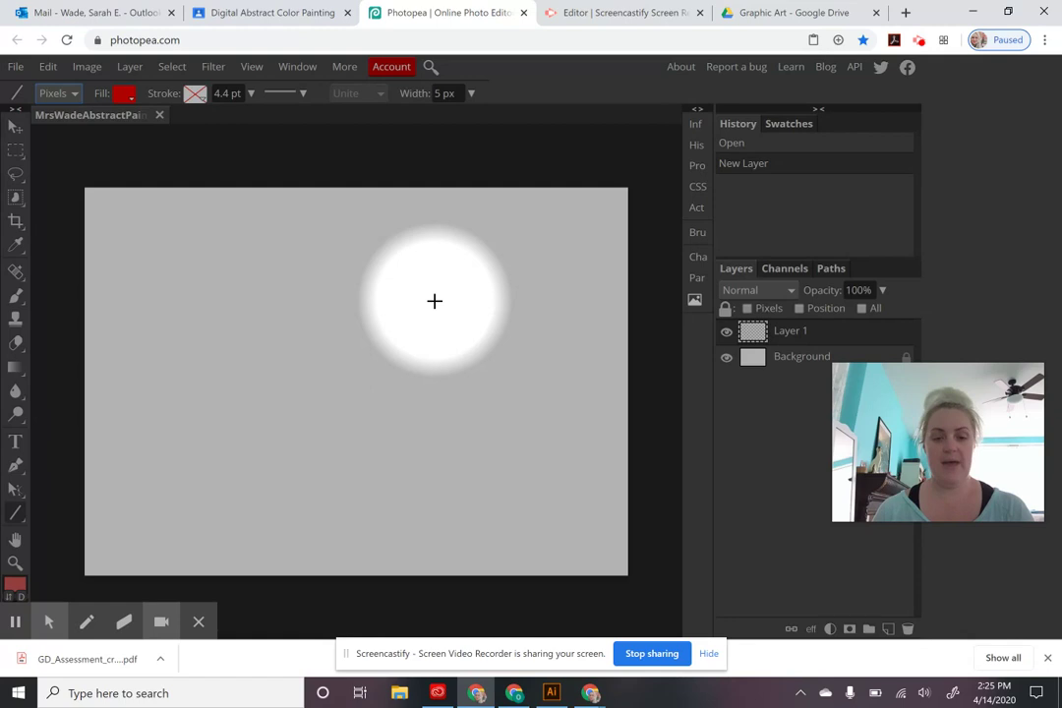
click(17, 585)
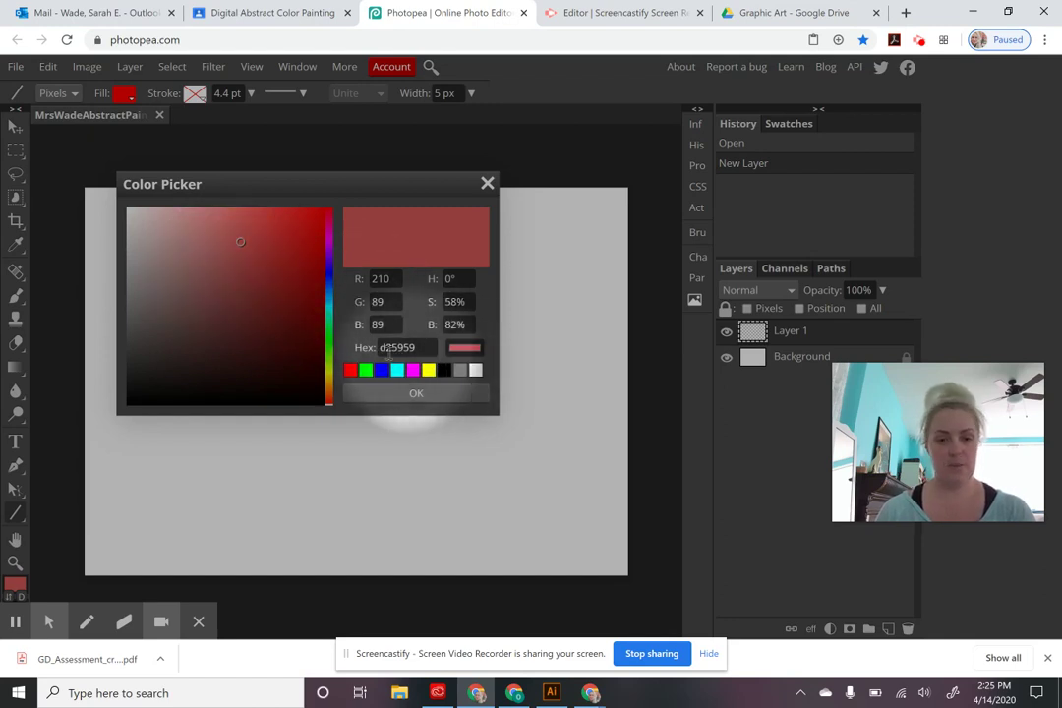
click(446, 373)
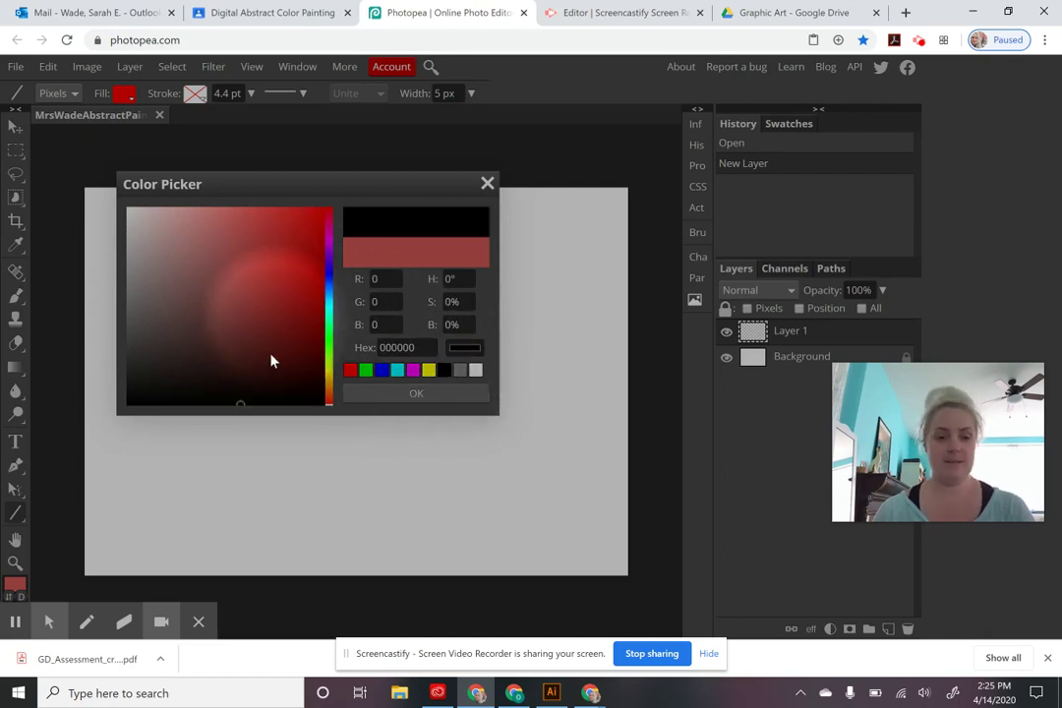
mouse_move(245, 408)
mouse_down()
mouse_move(183, 356)
mouse_move(237, 296)
mouse_move(107, 420)
mouse_up()
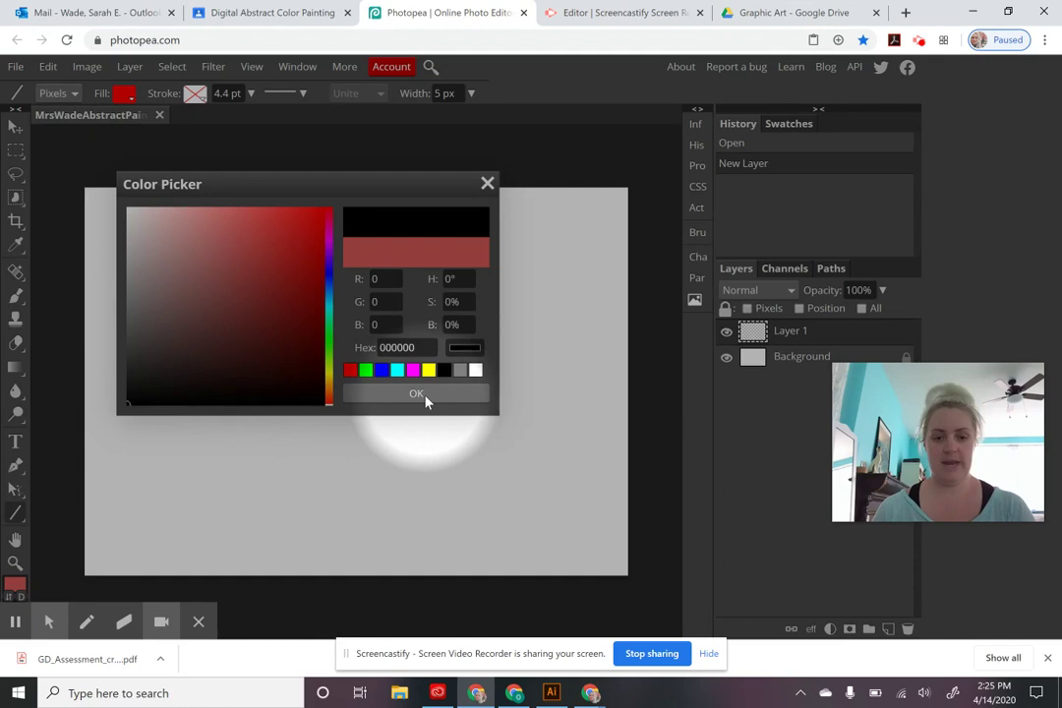
click(417, 394)
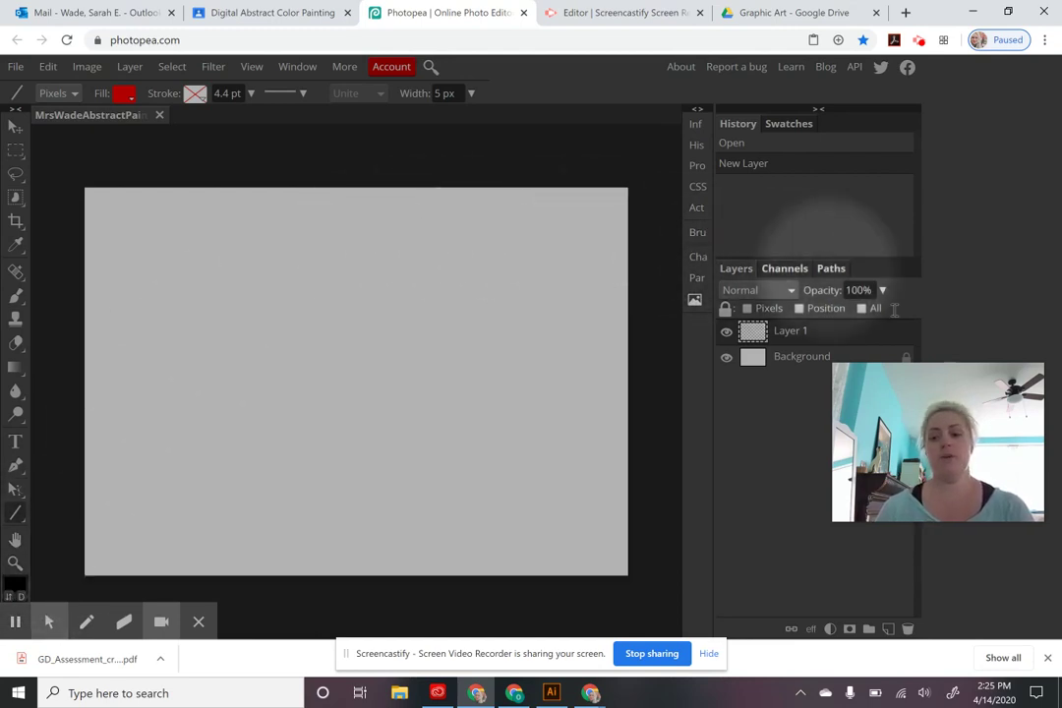
- Draw three black lines on Layer 1: a steep one near the left edge, a diagonal across the upper-left corner, and a horizontal just below the middle
click(802, 337)
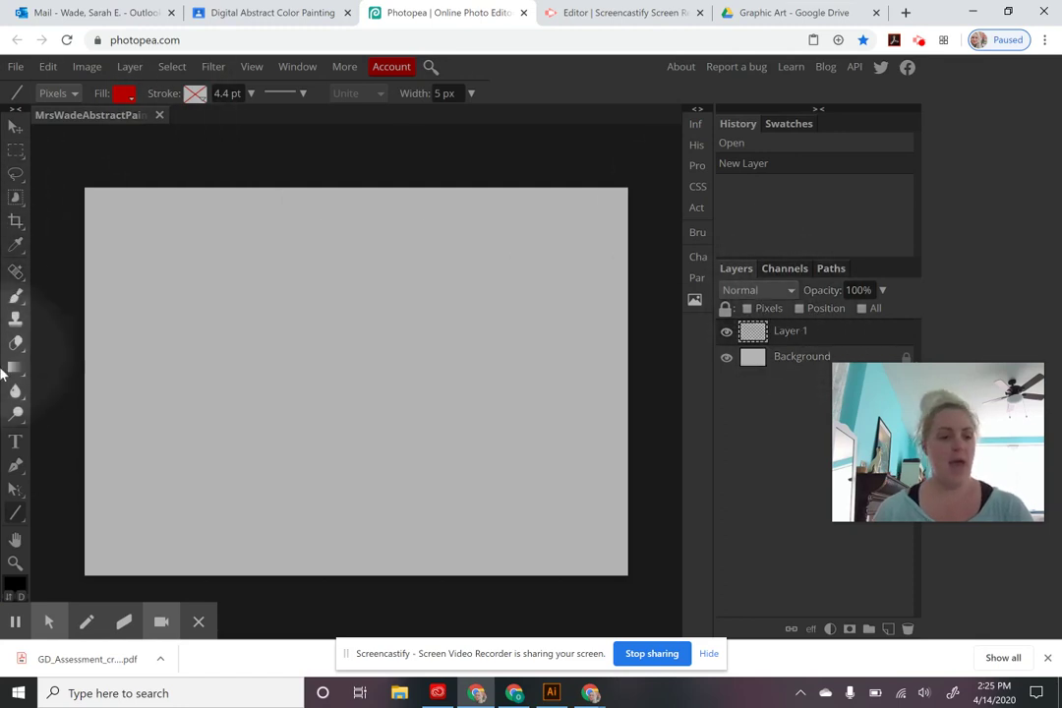
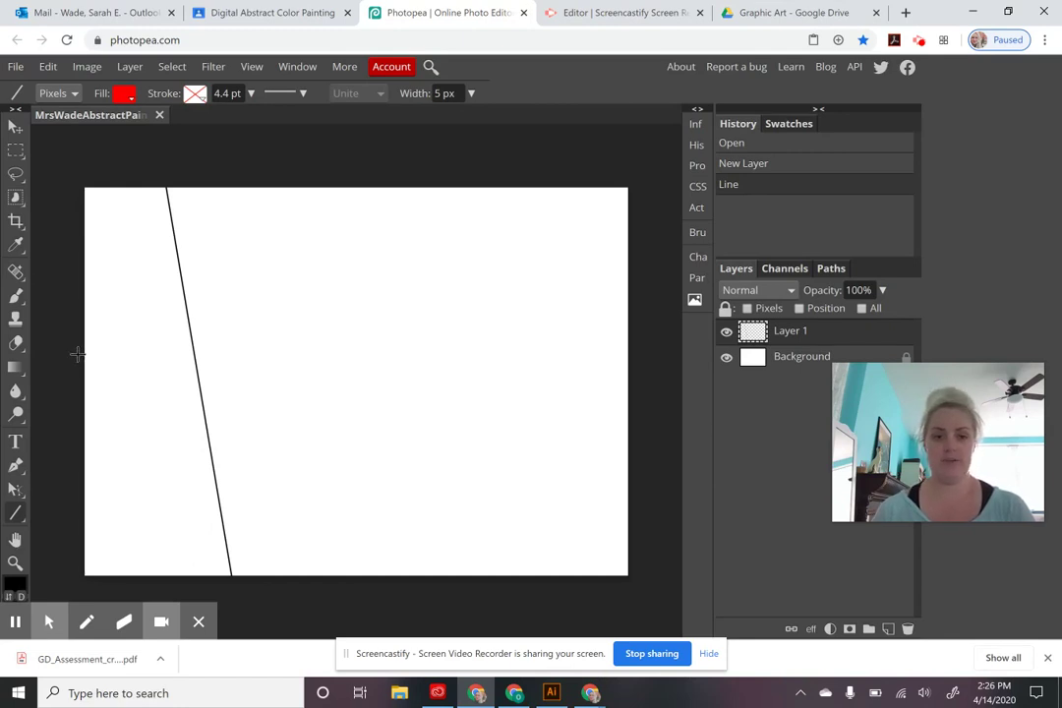
mouse_move(69, 354)
mouse_down()
mouse_move(268, 230)
mouse_move(308, 175)
mouse_up()
mouse_move(70, 411)
mouse_down()
mouse_move(346, 391)
mouse_move(635, 412)
mouse_up()
- Try to draw several near-vertical lines across the middle and right part of the canvas, and undo them
drag(461, 160, 453, 612)
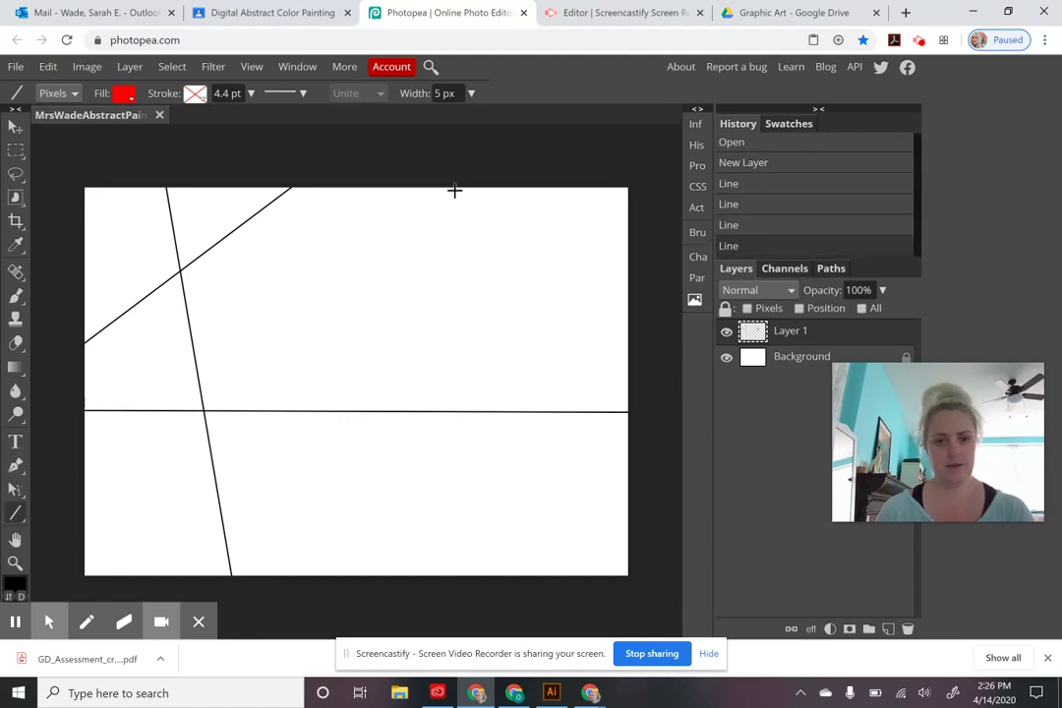
drag(364, 161, 384, 585)
drag(568, 187, 583, 585)
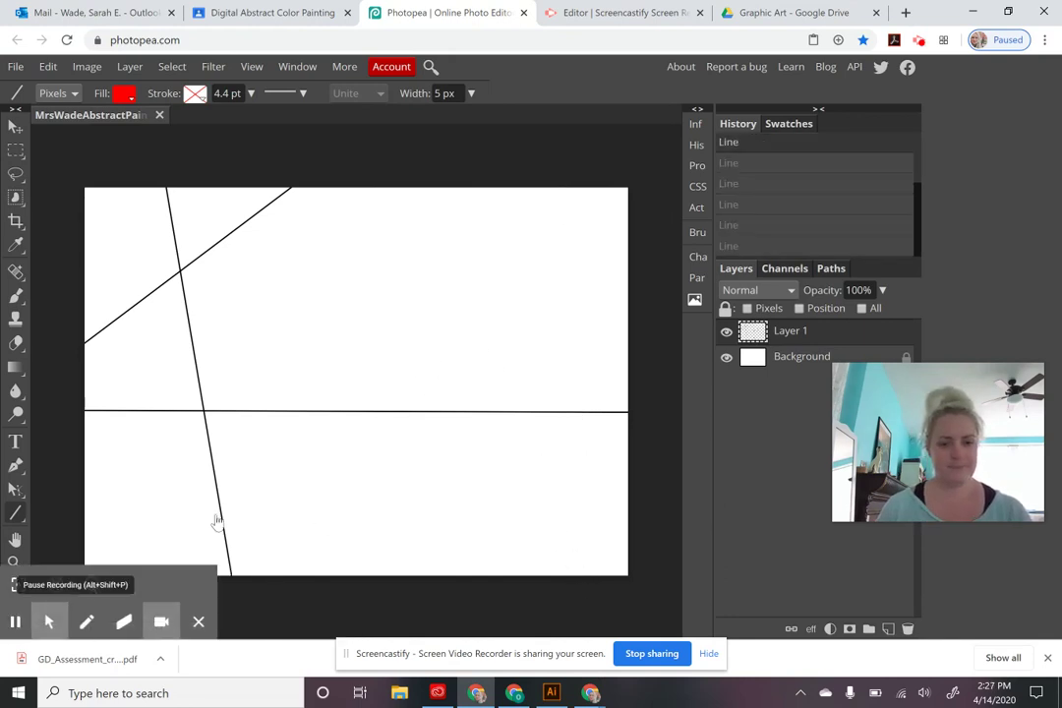
drag(312, 178, 337, 568)
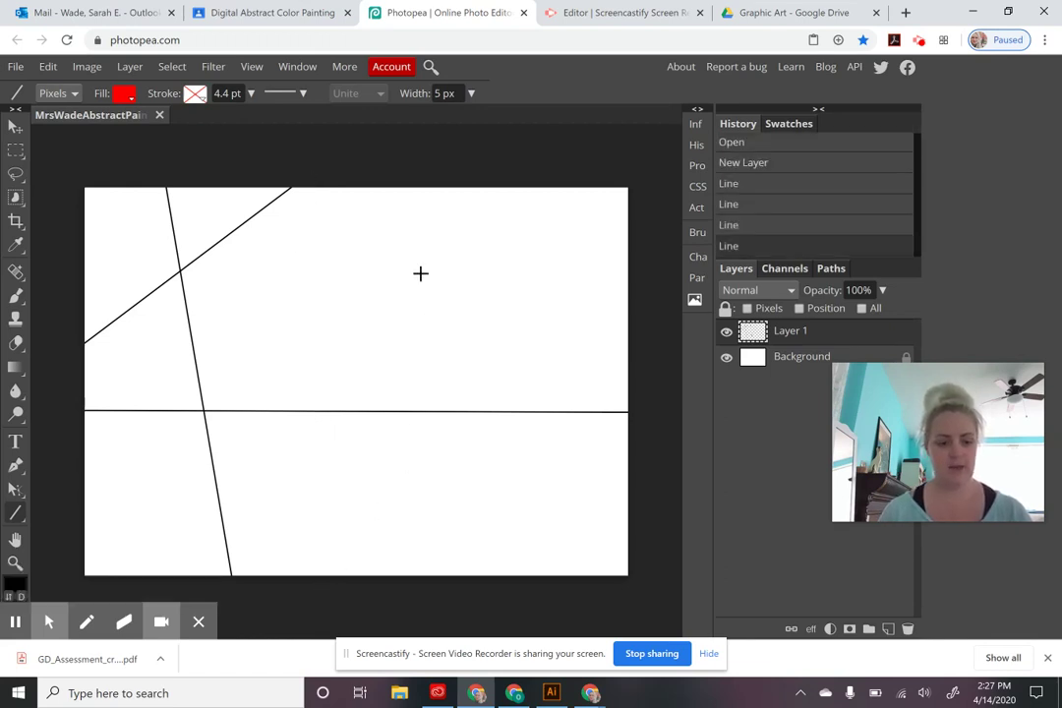
key(ctrl+z)
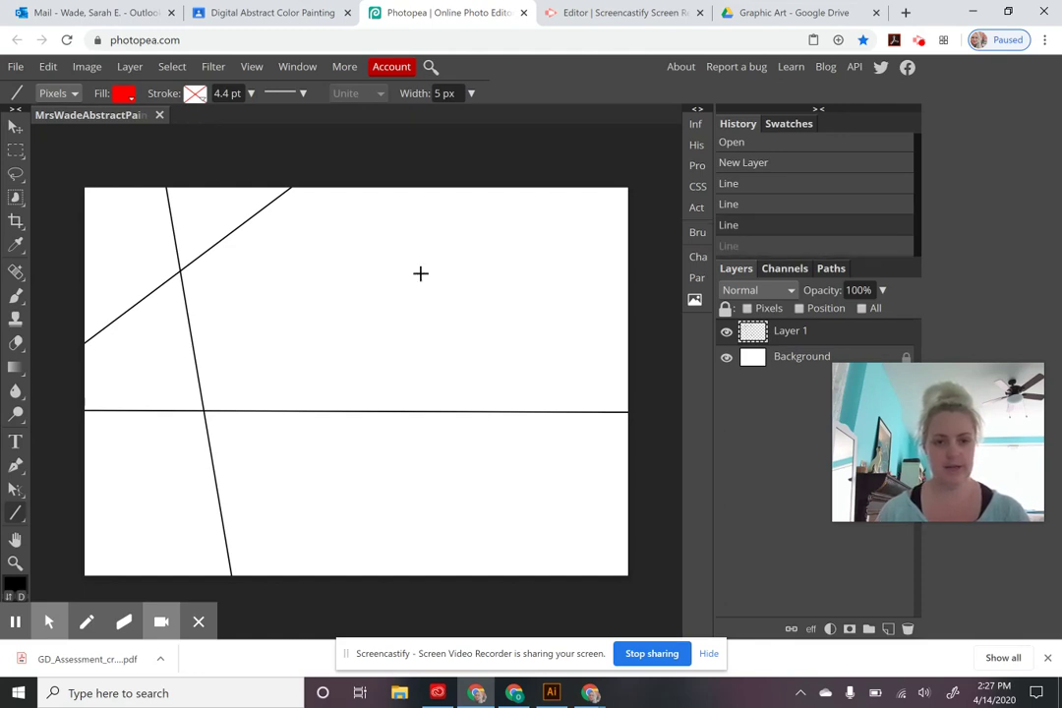
drag(375, 172, 420, 581)
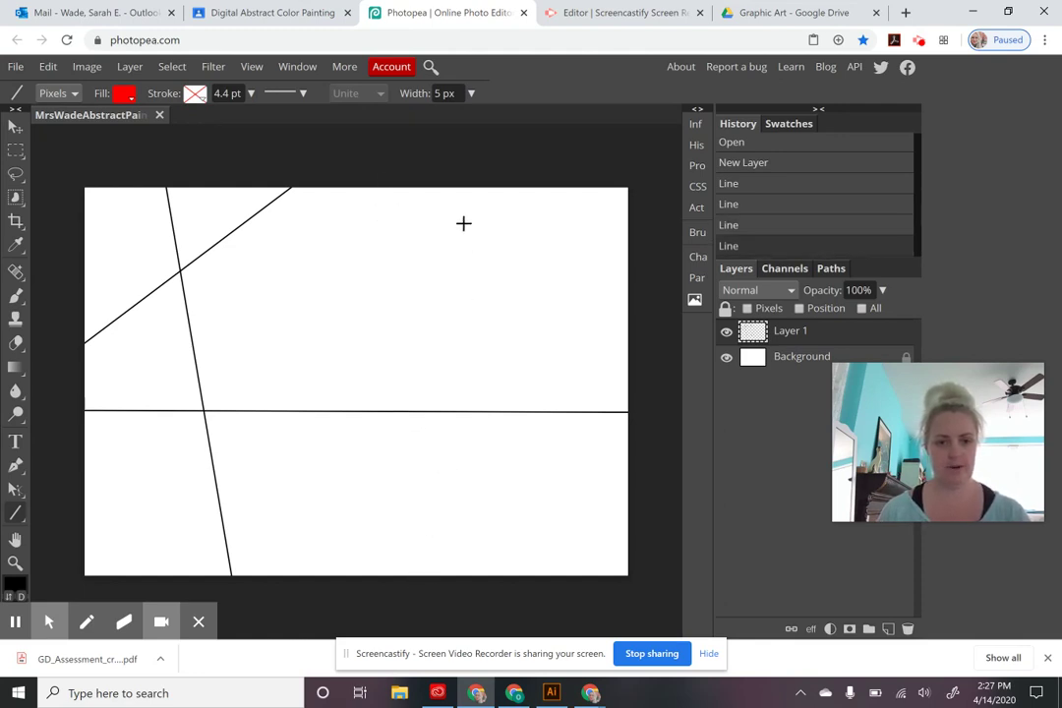
drag(457, 173, 474, 561)
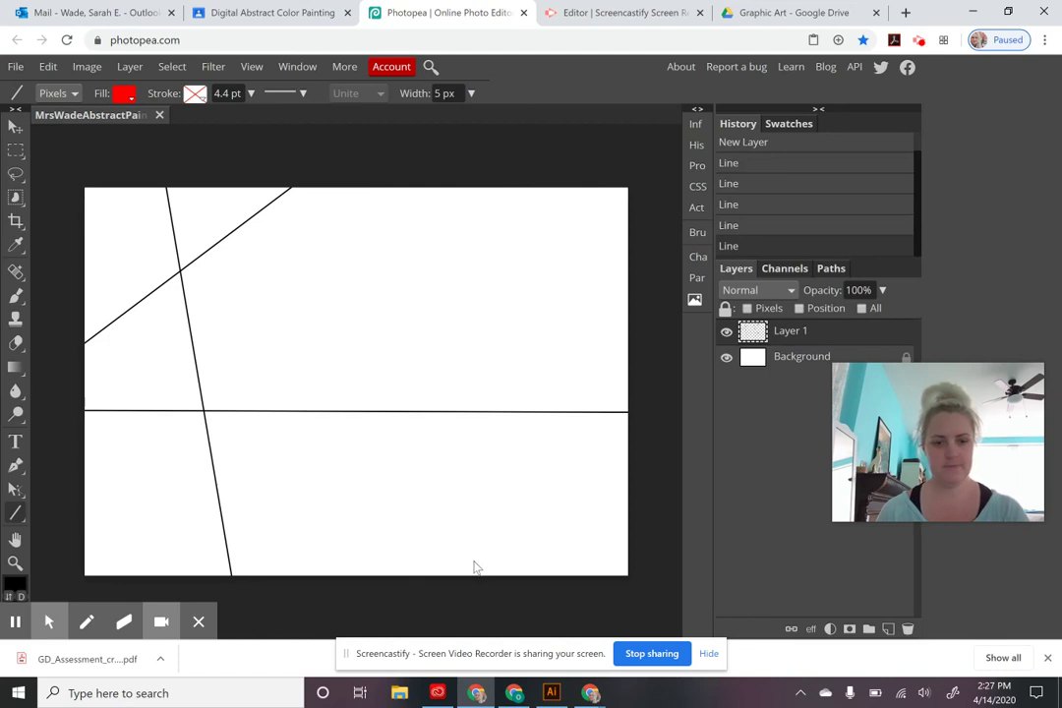
key(ctrl+z)
drag(481, 184, 486, 590)
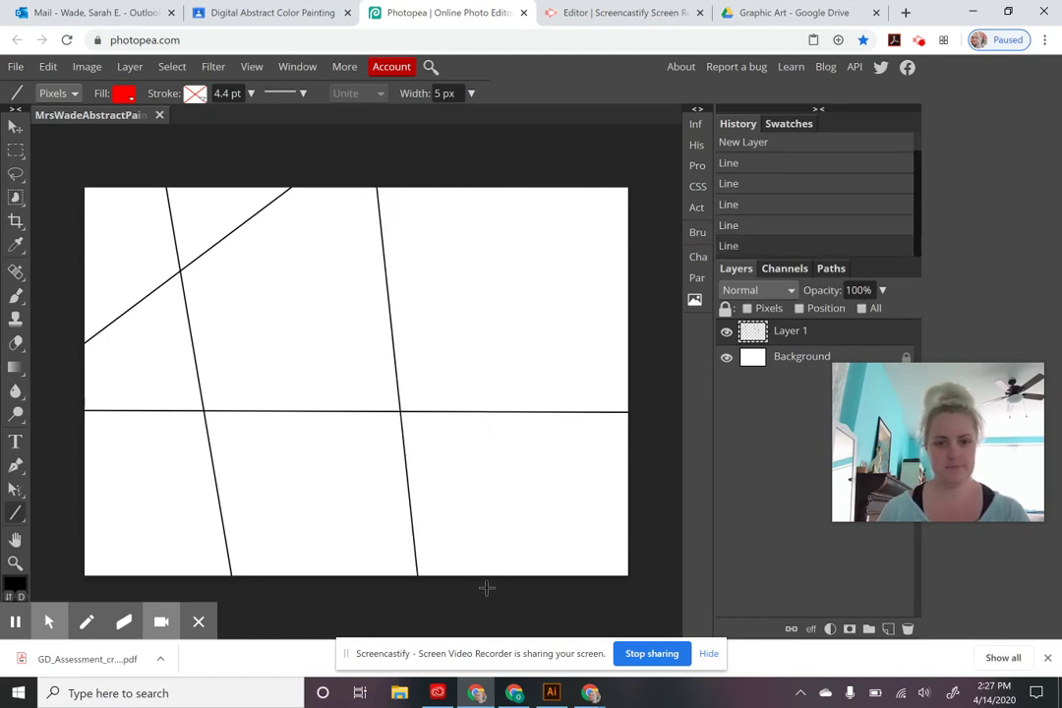
key(ctrl+z)
drag(521, 185, 531, 584)
drag(542, 160, 541, 593)
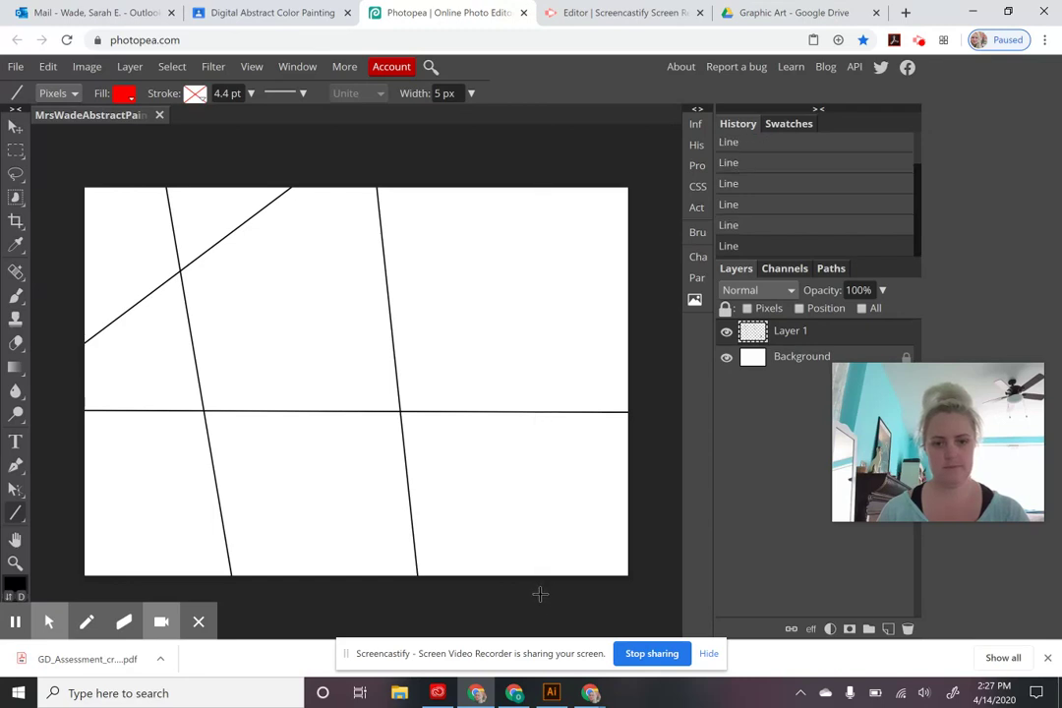
key(ctrl+z)
key(ctrl+z)
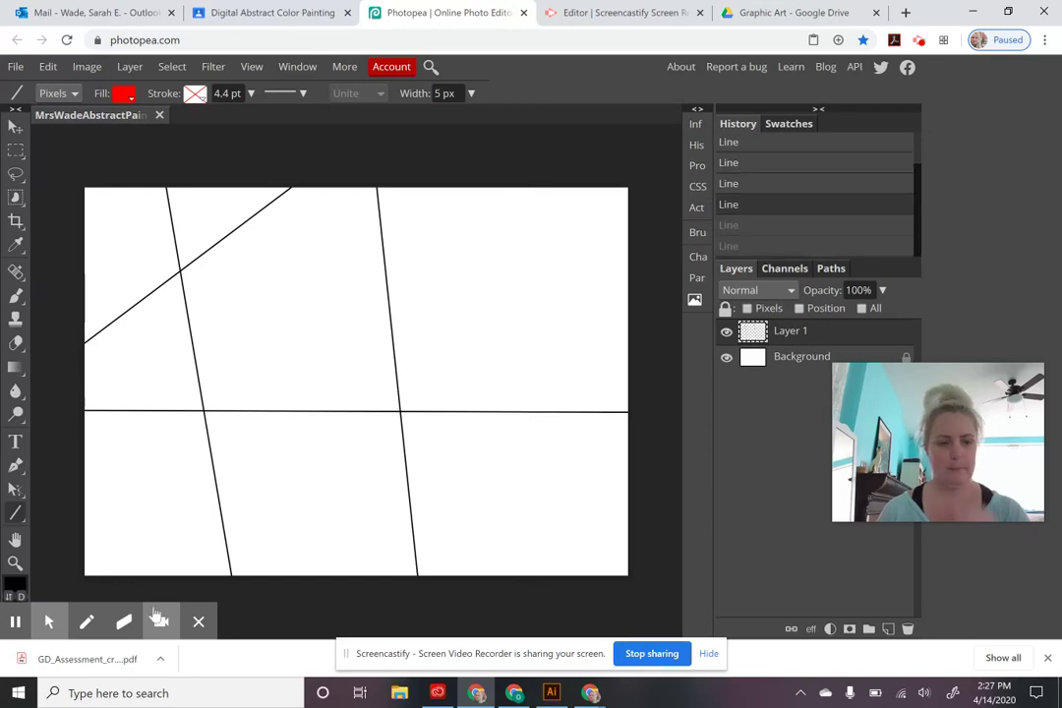
click(16, 626)
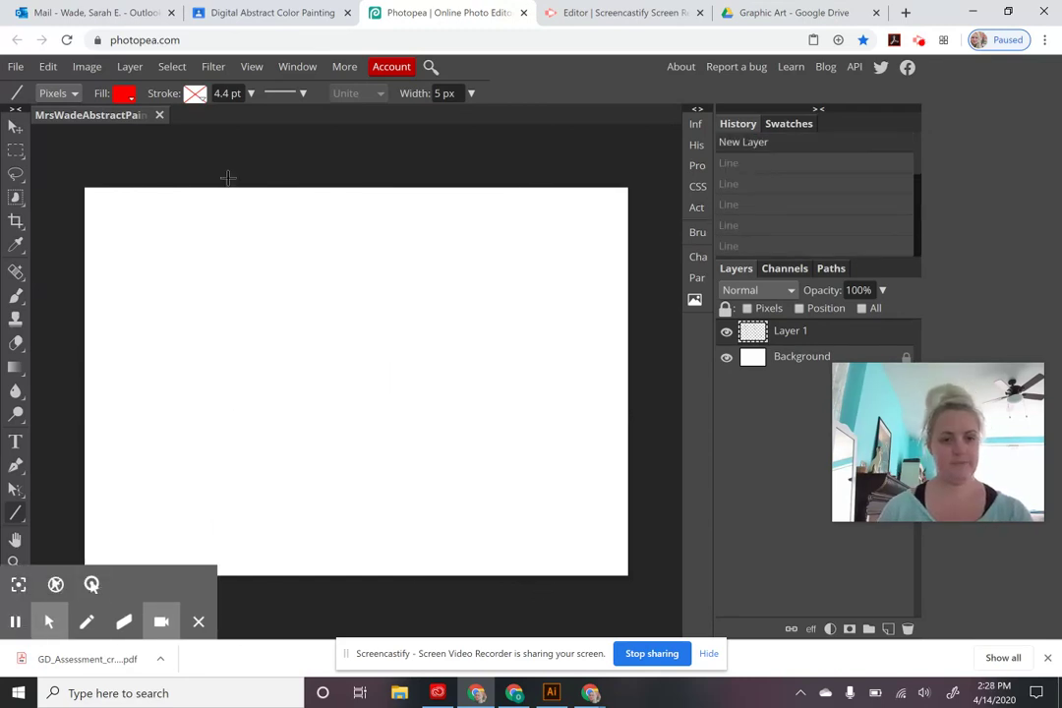
- Draw seven black lines on Layer 1: a diagonal across the upper-left corner, four steep lines spanning the height, and two slanted lines spanning the width
drag(227, 179, 66, 334)
drag(272, 178, 217, 569)
drag(332, 183, 352, 576)
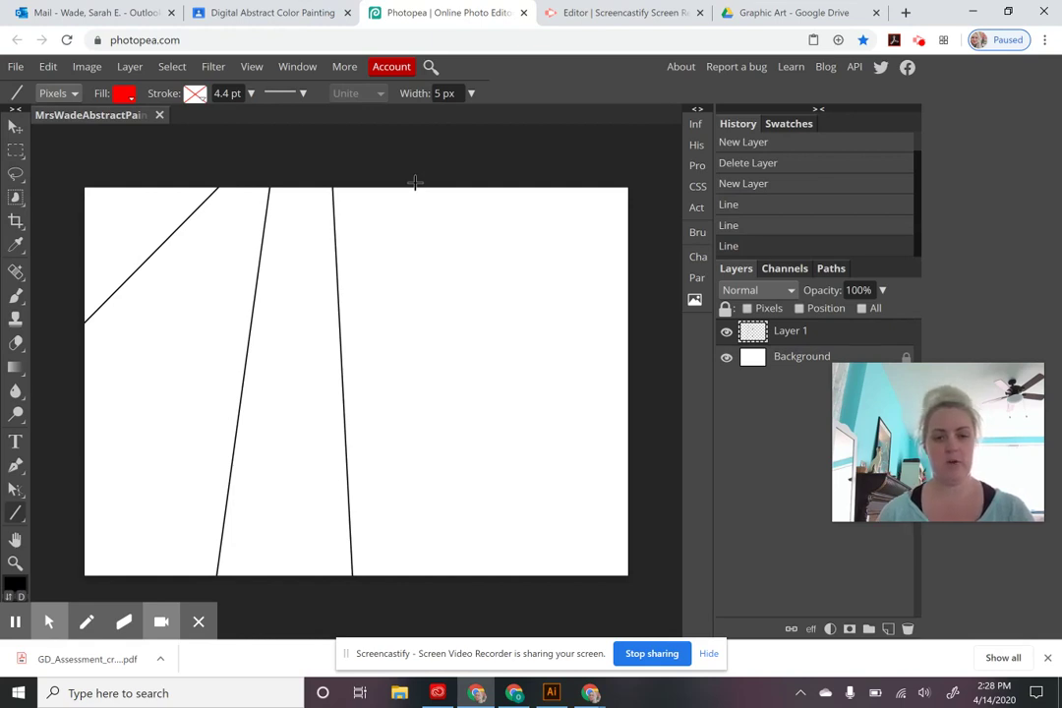
drag(415, 183, 448, 594)
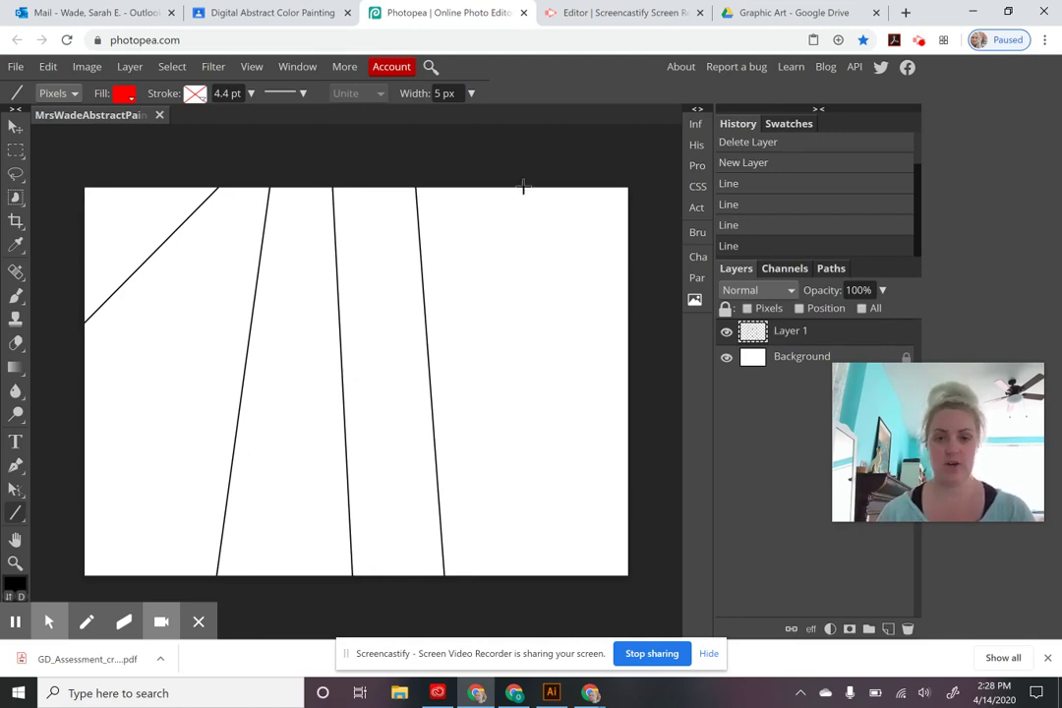
drag(512, 184, 543, 581)
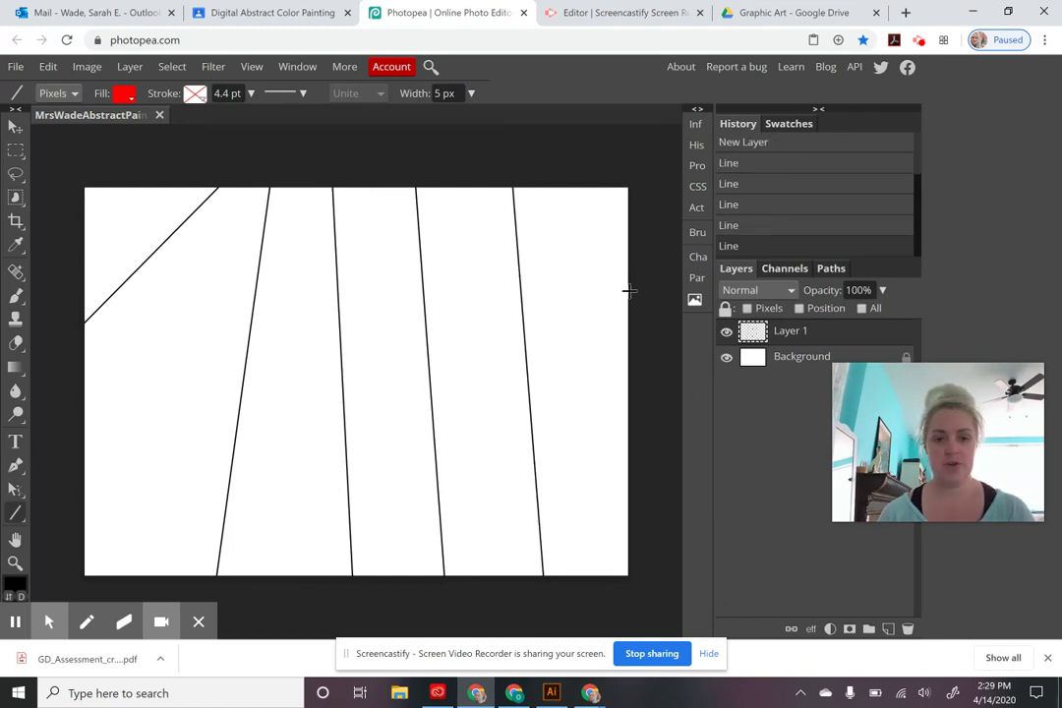
drag(645, 293, 64, 240)
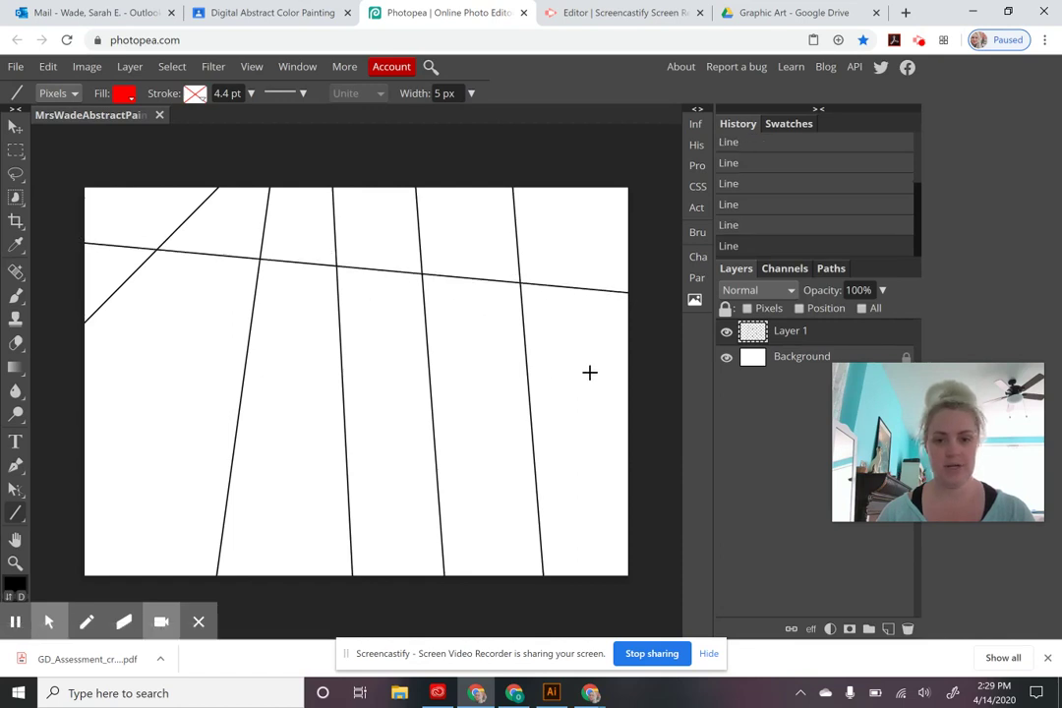
mouse_move(645, 403)
mouse_down()
mouse_move(131, 503)
mouse_move(64, 491)
mouse_up()
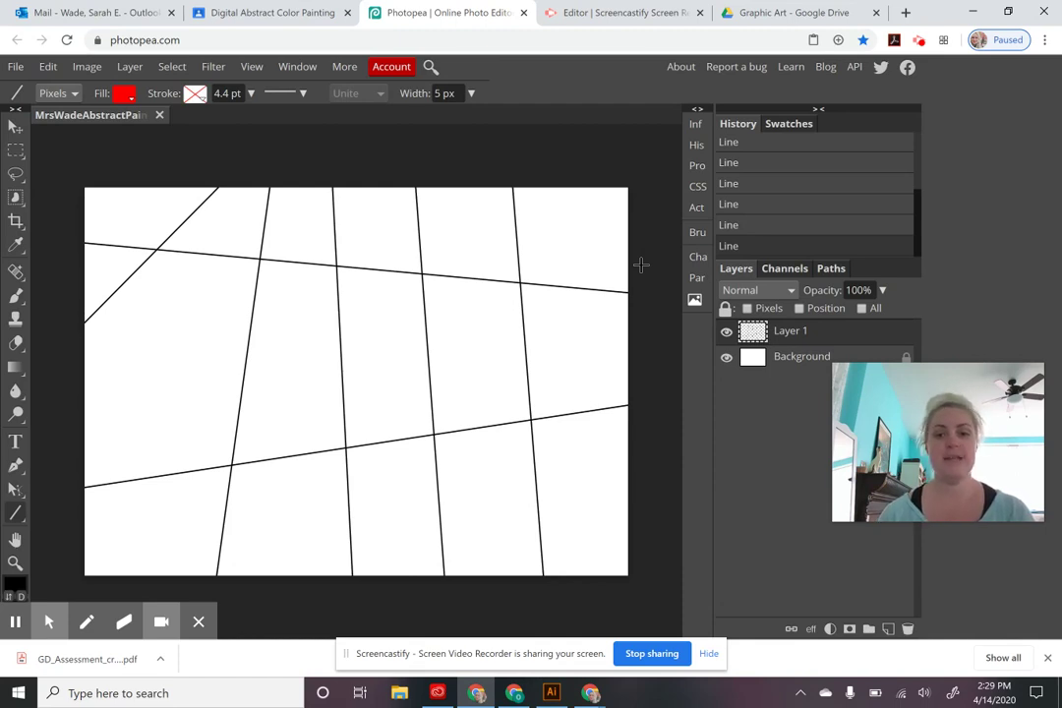
- With the Ellipse tool in Shape mode, draw a large circle over the lines in the left half of the canvas
right_click(14, 515)
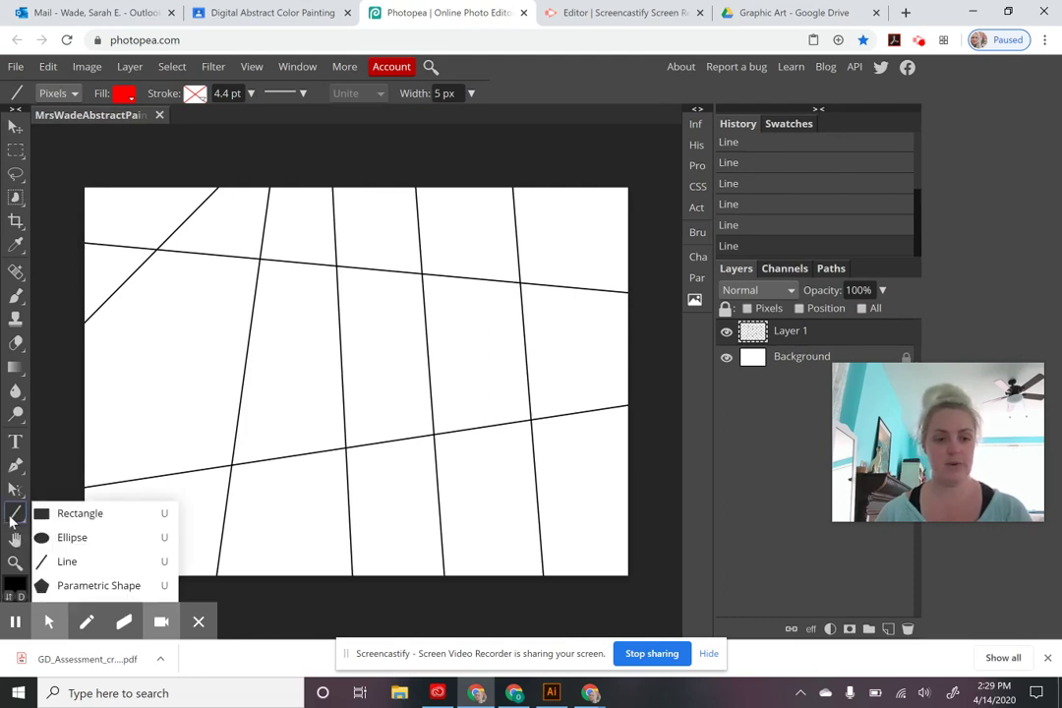
click(108, 541)
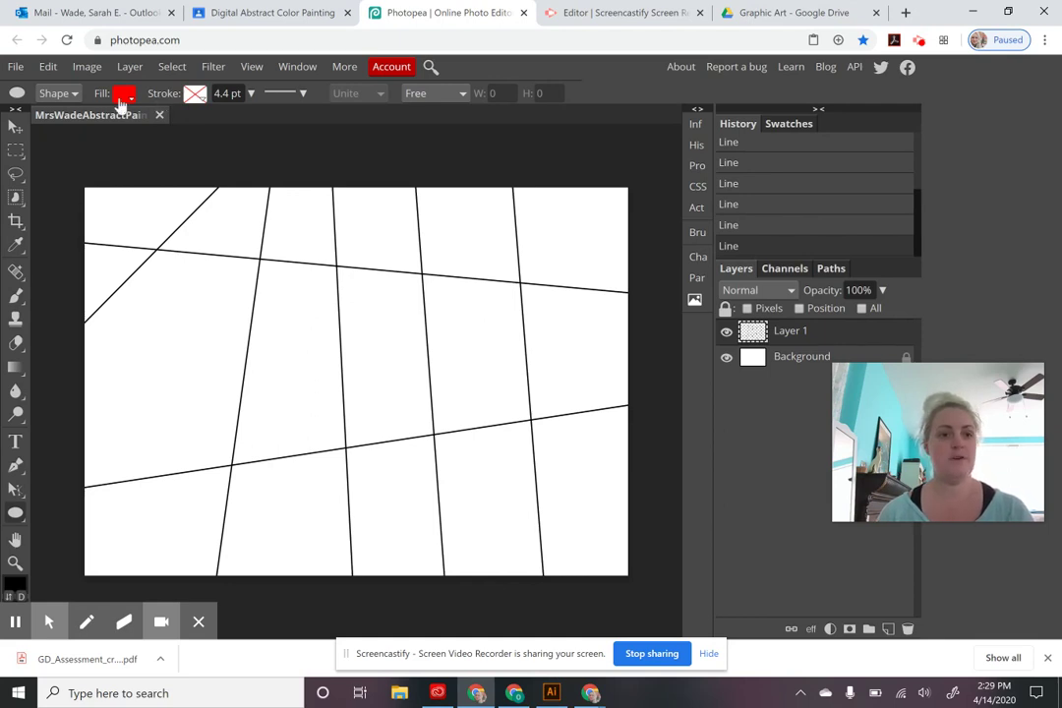
click(75, 95)
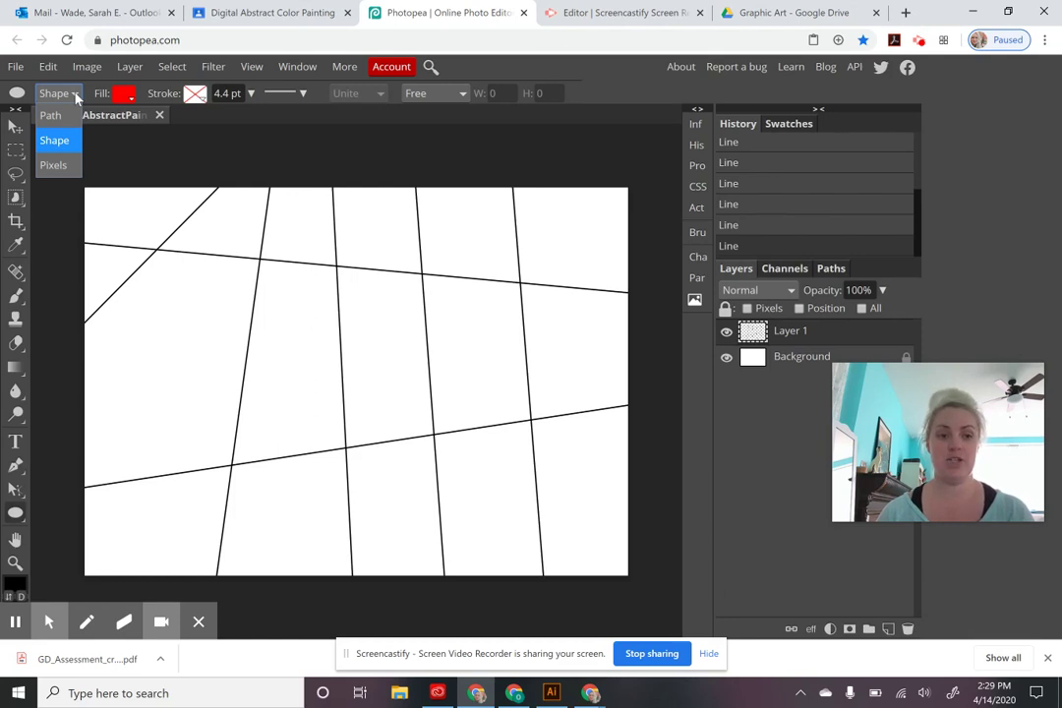
click(75, 95)
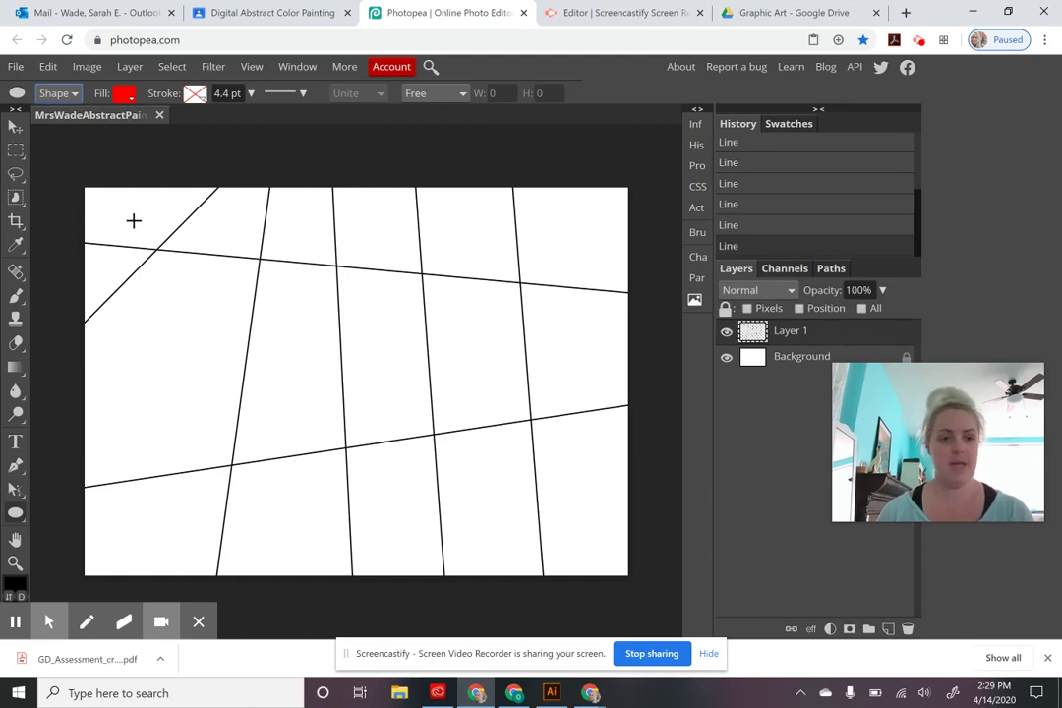
drag(134, 220, 370, 451)
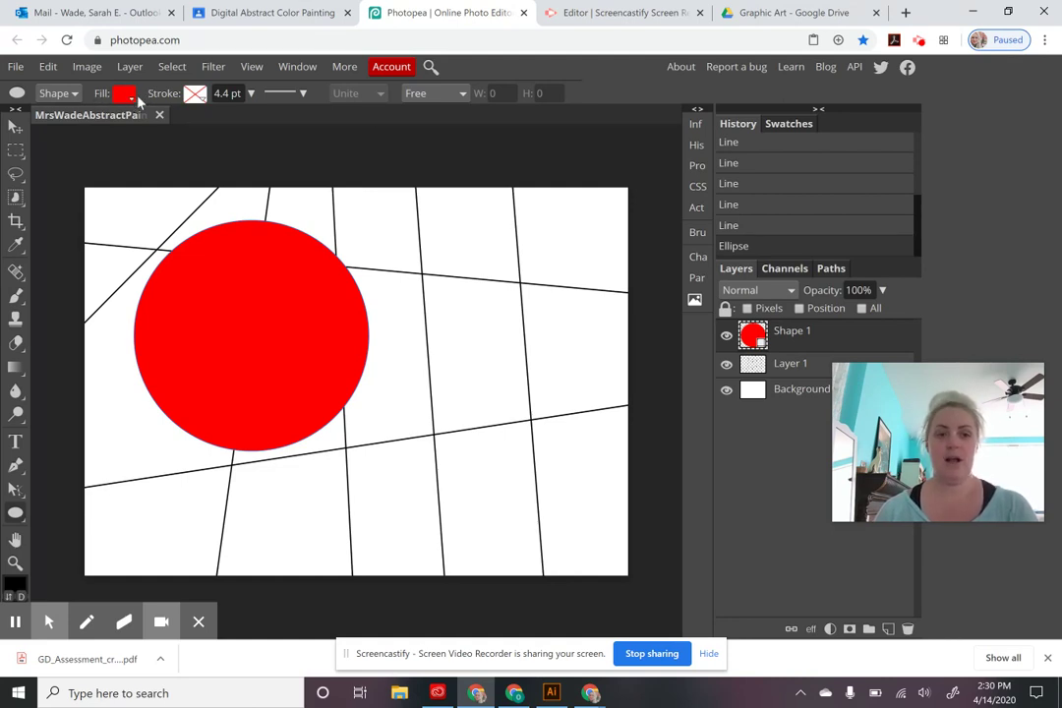
- Set the large circle's fill to a solid white color
mouse_move(48, 622)
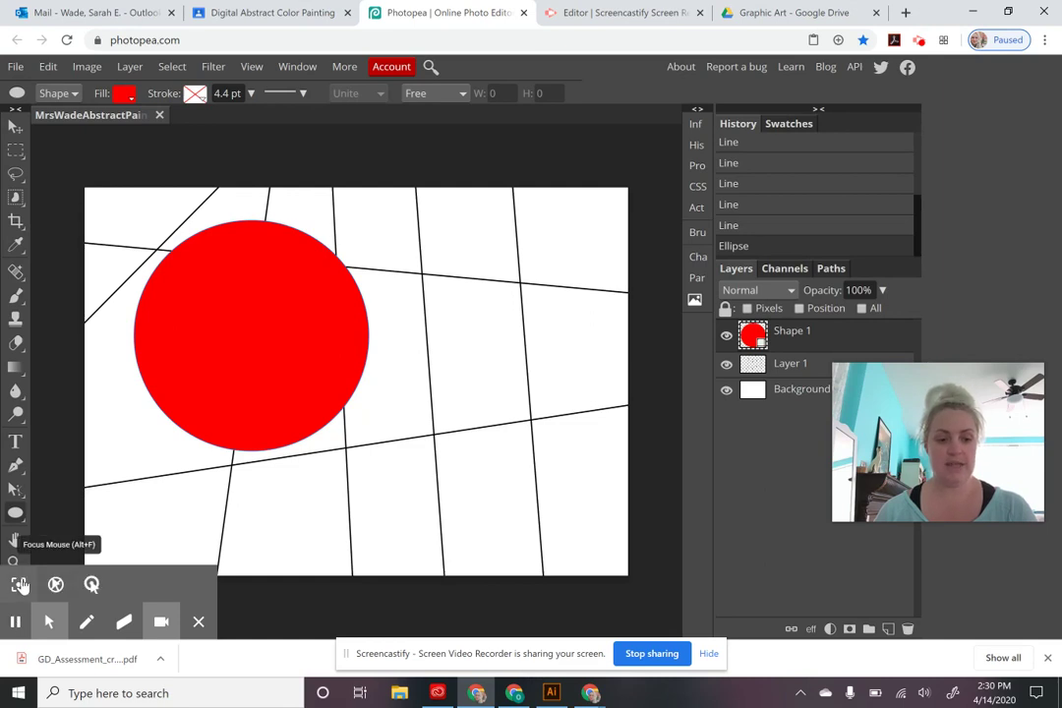
click(19, 585)
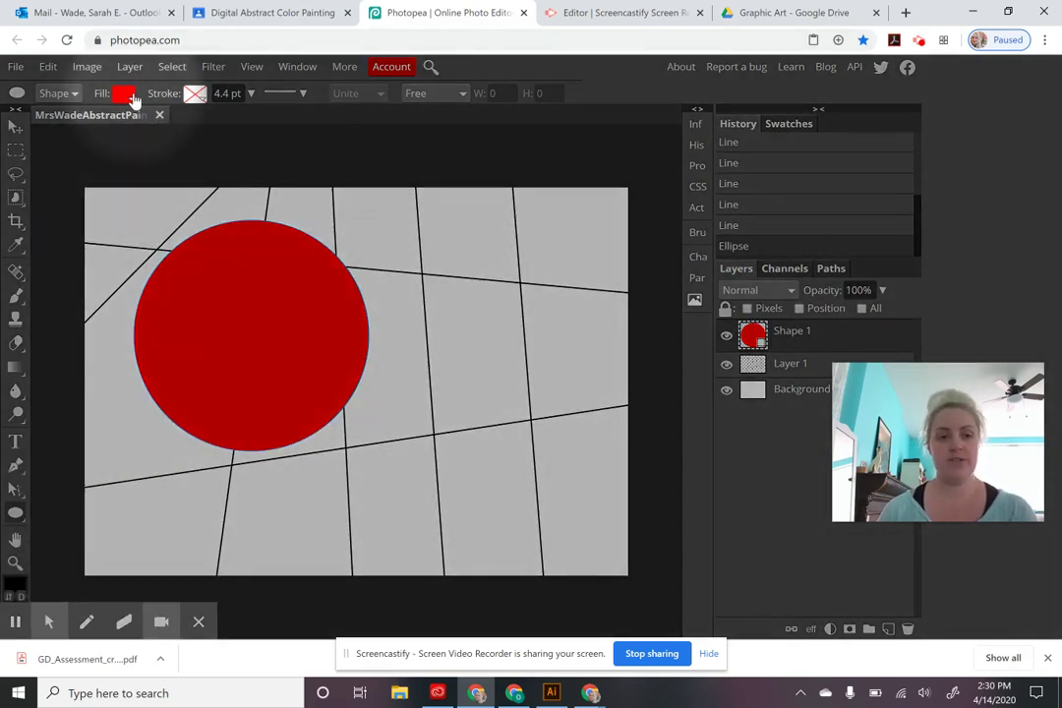
click(133, 97)
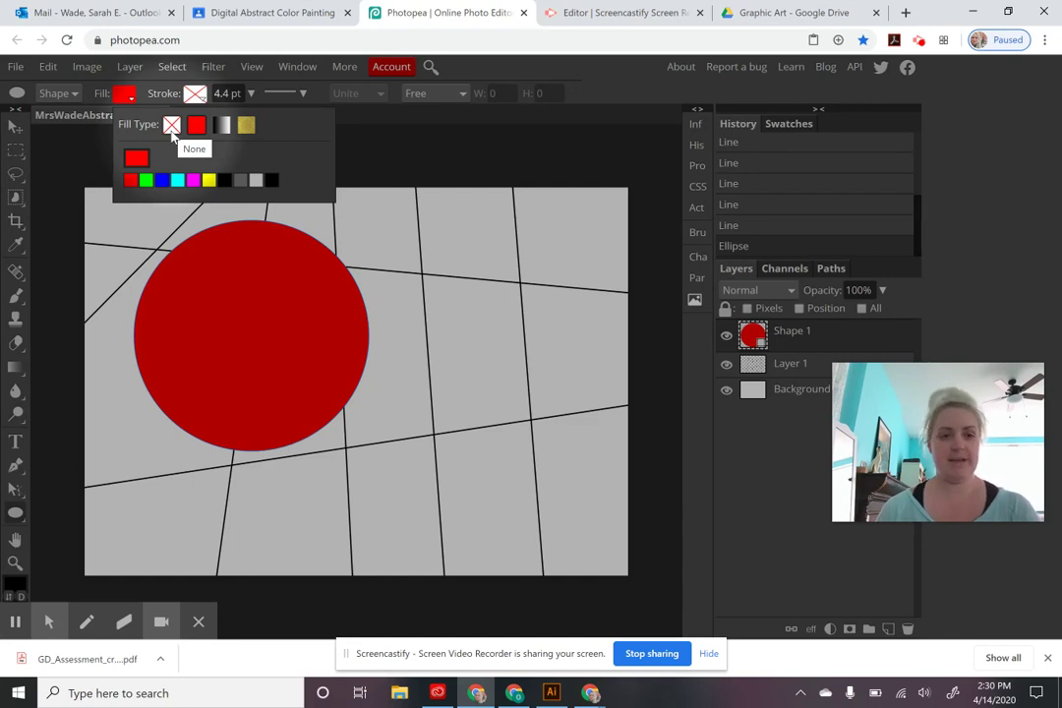
click(196, 130)
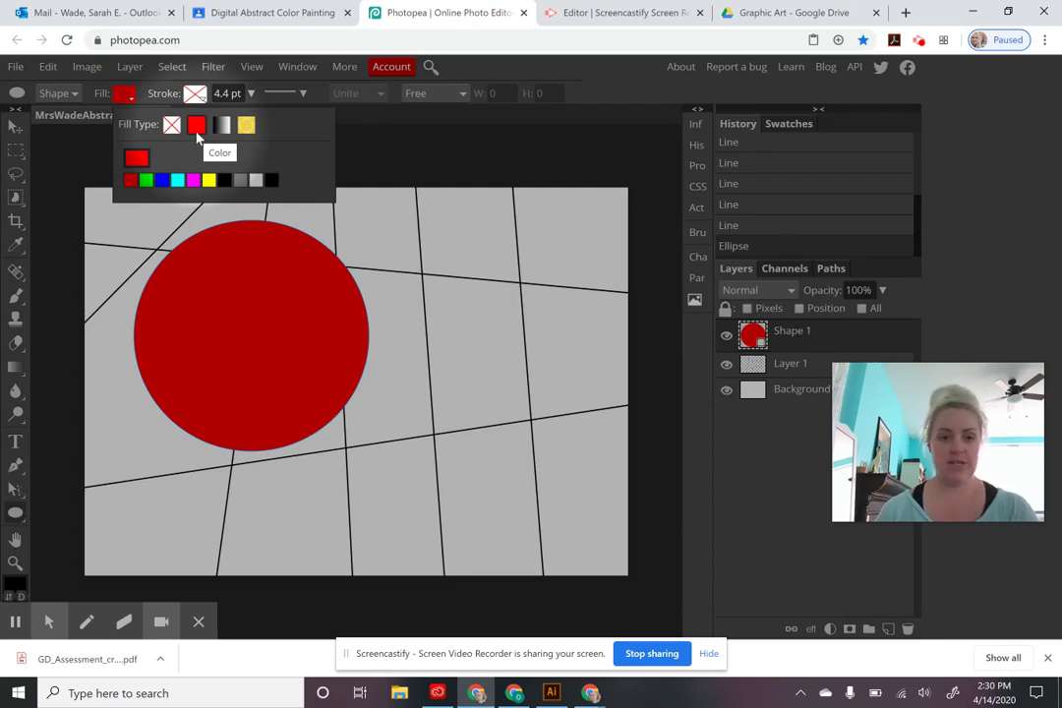
click(256, 183)
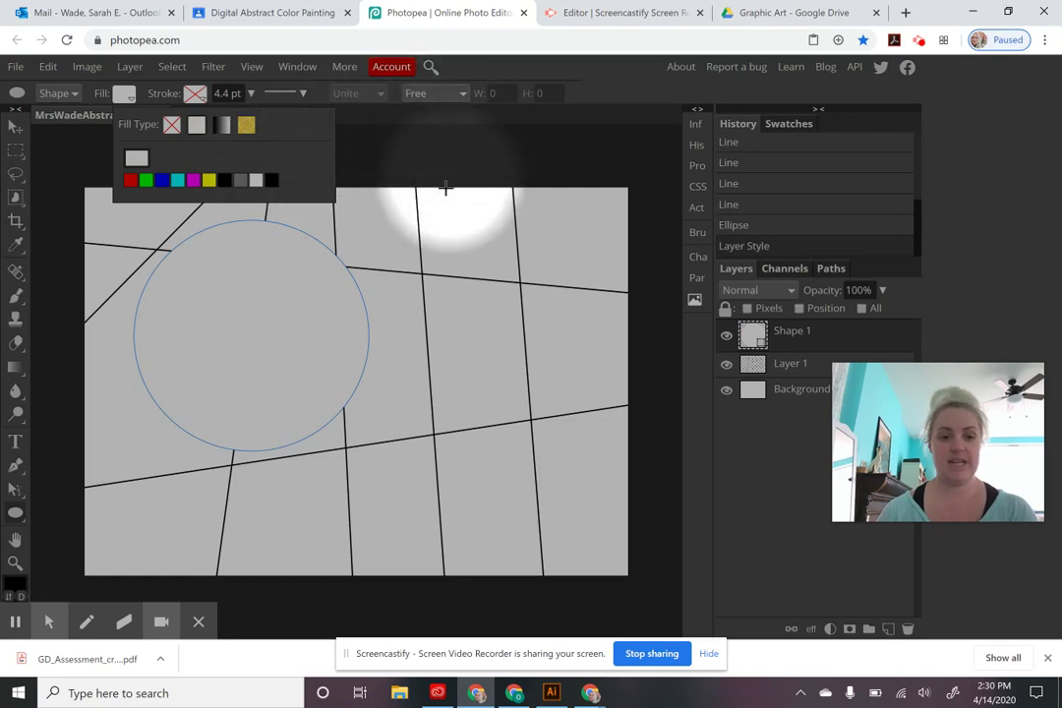
- Give the large circle a solid black stroke
click(196, 94)
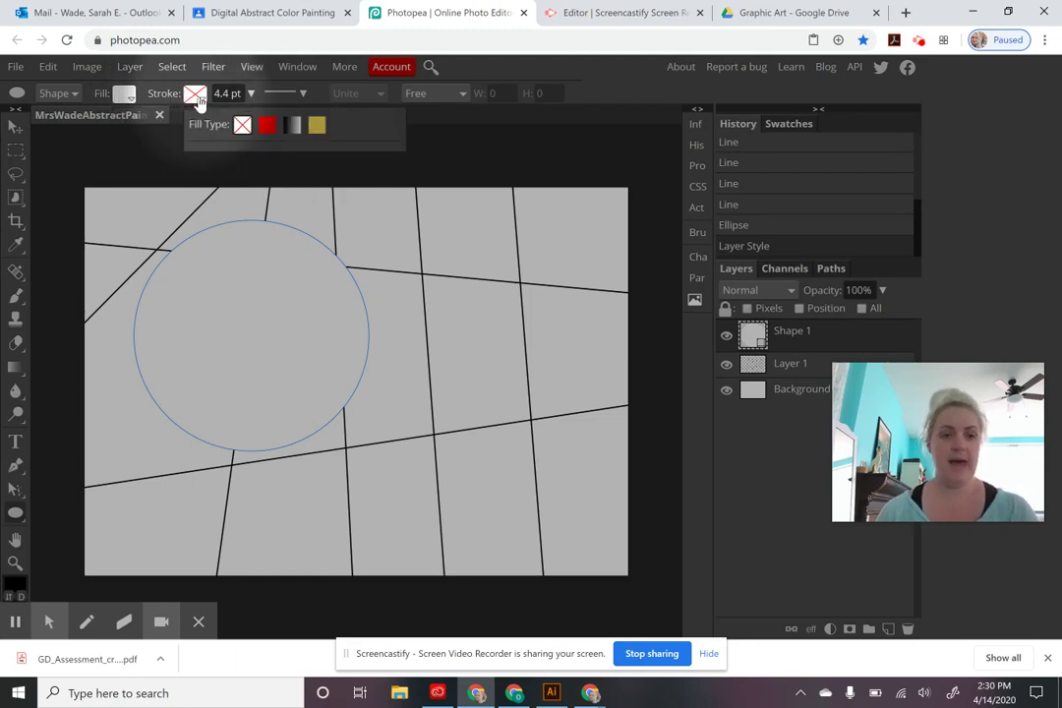
click(266, 126)
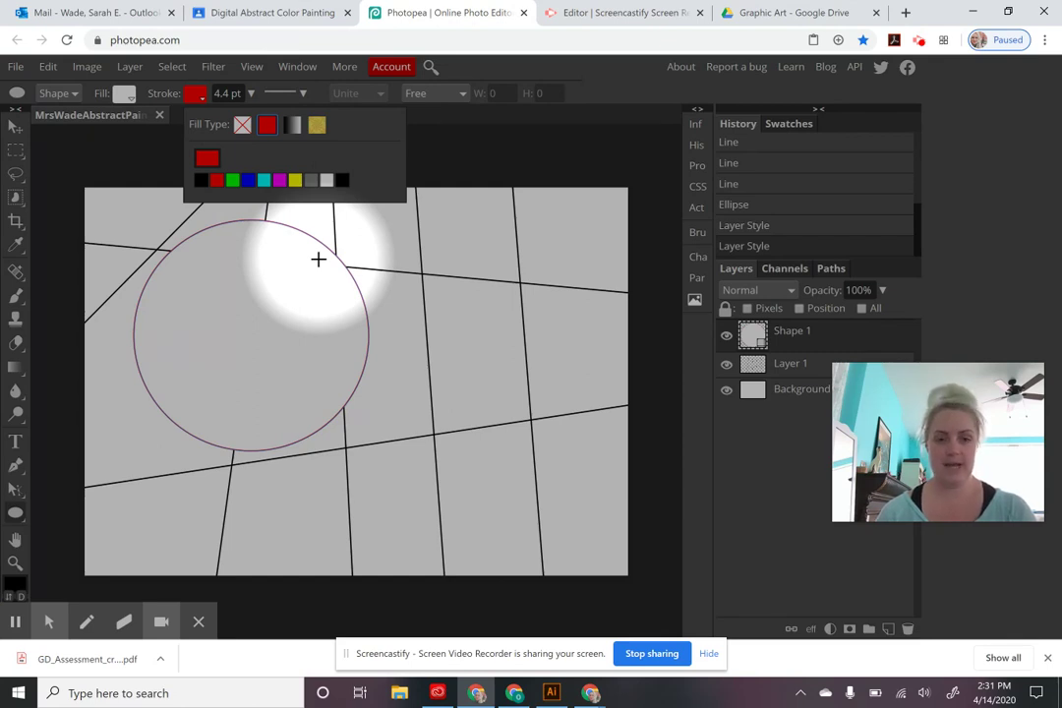
click(214, 179)
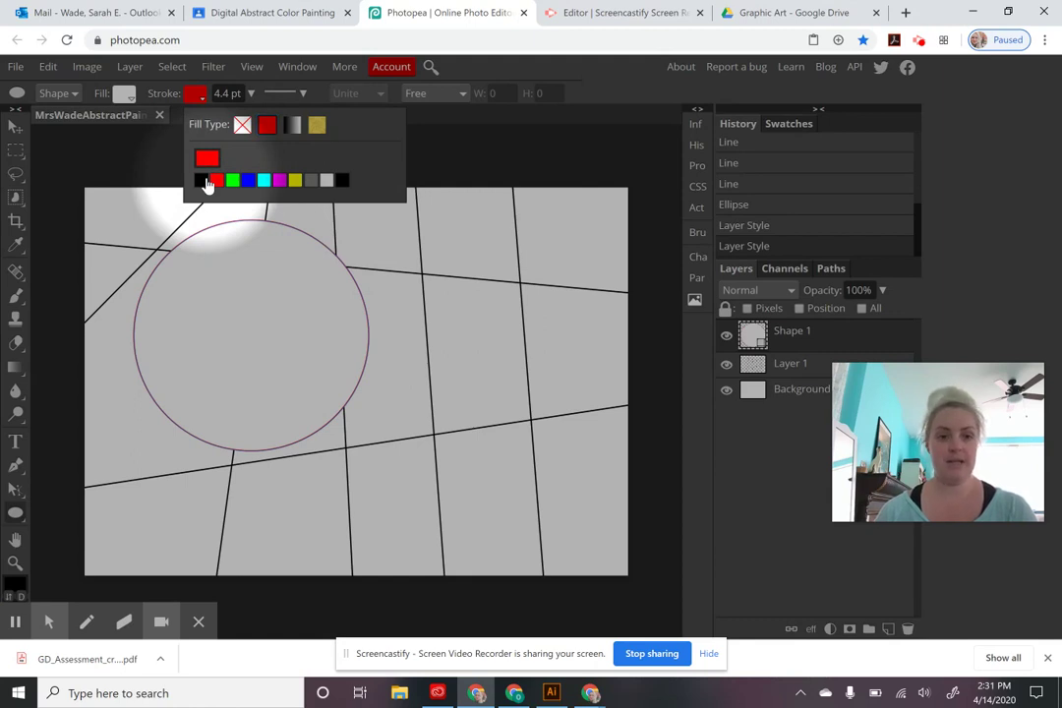
click(203, 181)
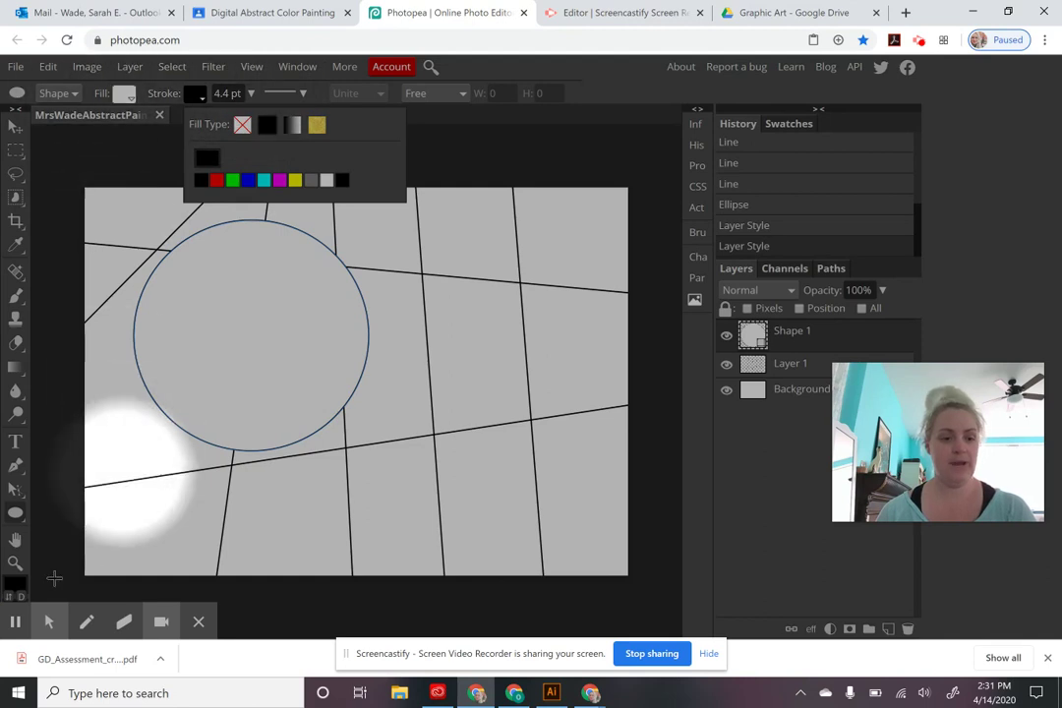
mouse_move(48, 621)
click(20, 587)
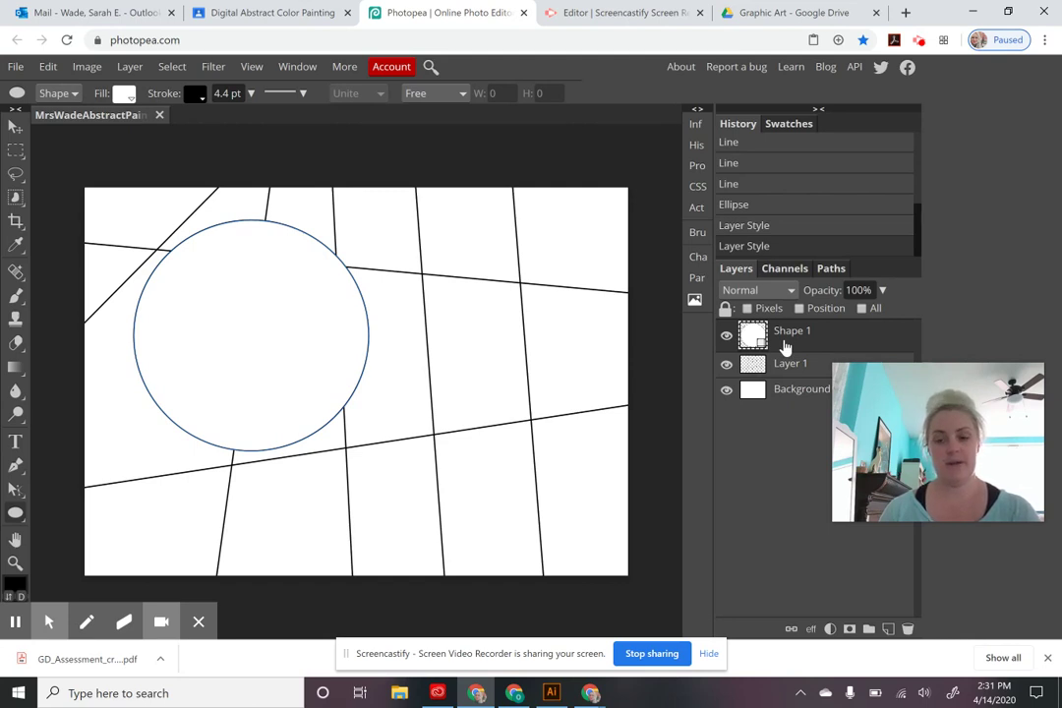
- Draw four more ellipses: a small circle at upper right, one overhanging the right edge, a wide one overhanging the bottom edge, and a small upright oval between
click(72, 94)
click(72, 96)
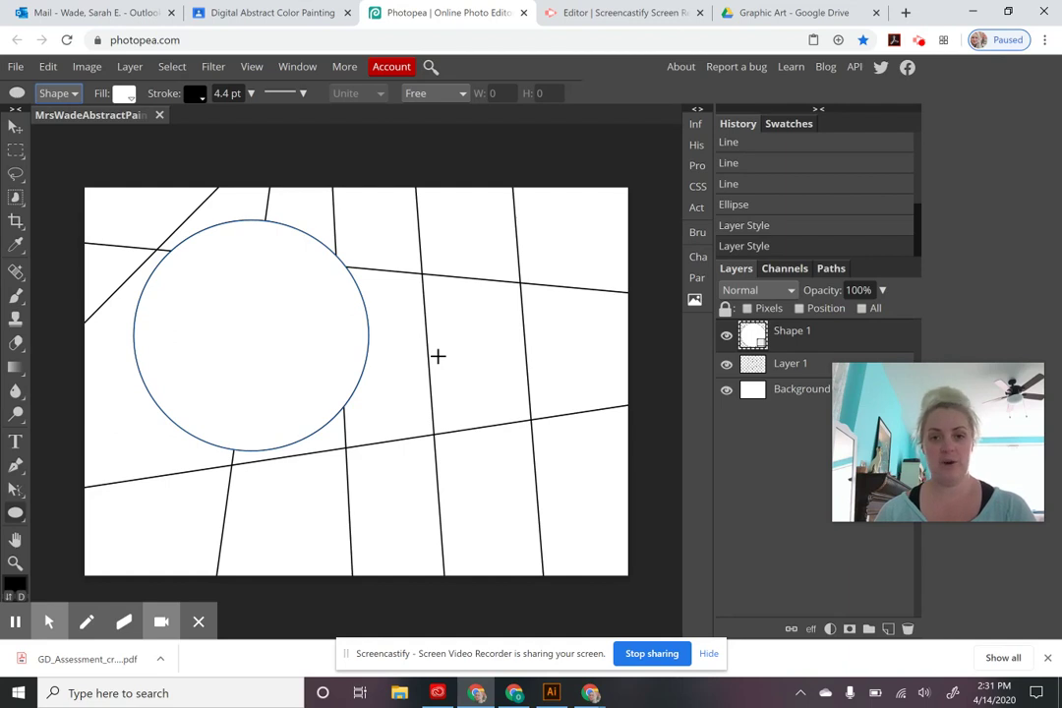
drag(399, 239, 503, 345)
drag(503, 394, 668, 556)
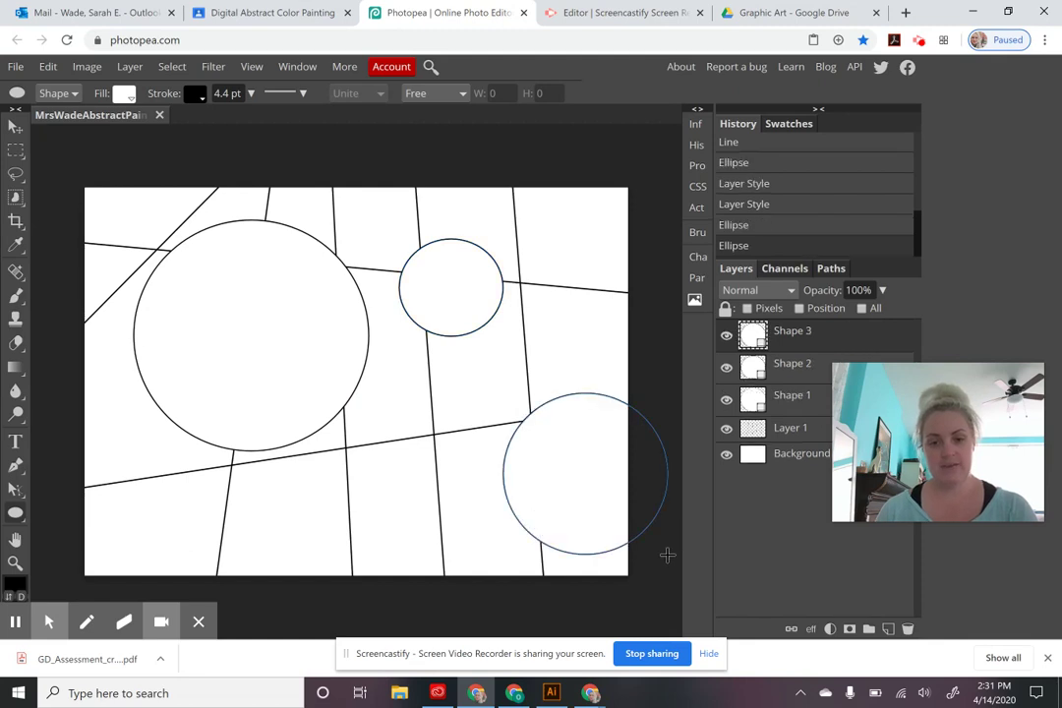
drag(167, 520, 429, 622)
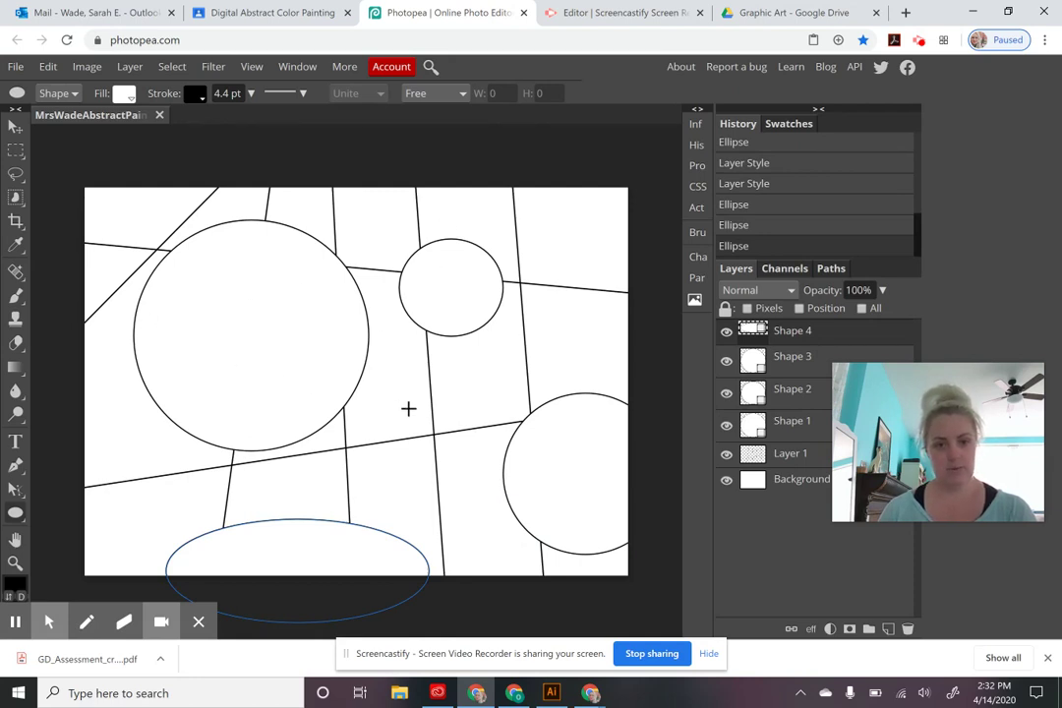
drag(402, 392, 481, 492)
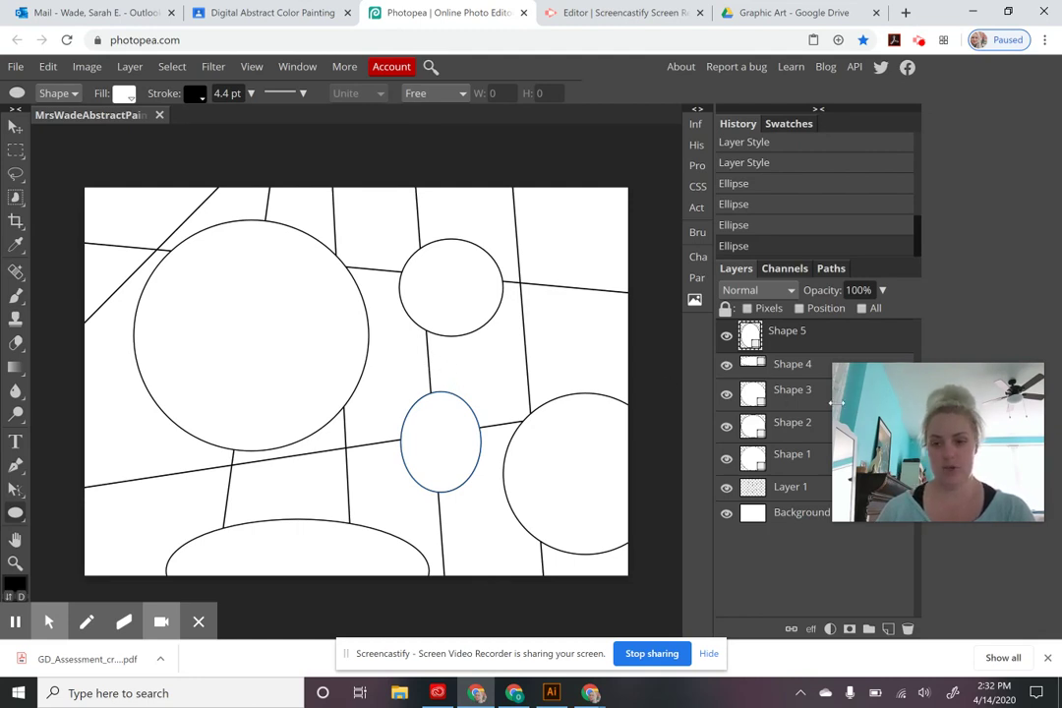
- Merge the five shape layers and Layer 1 into one layer, and hide the merged layer
drag(942, 391, 928, 123)
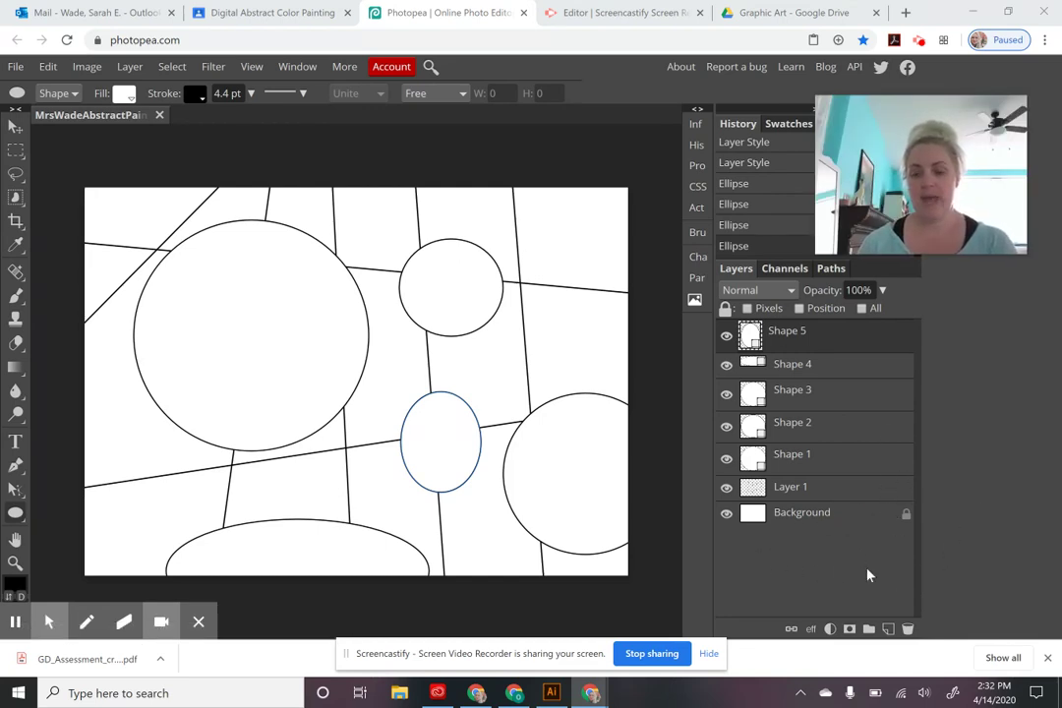
click(814, 497)
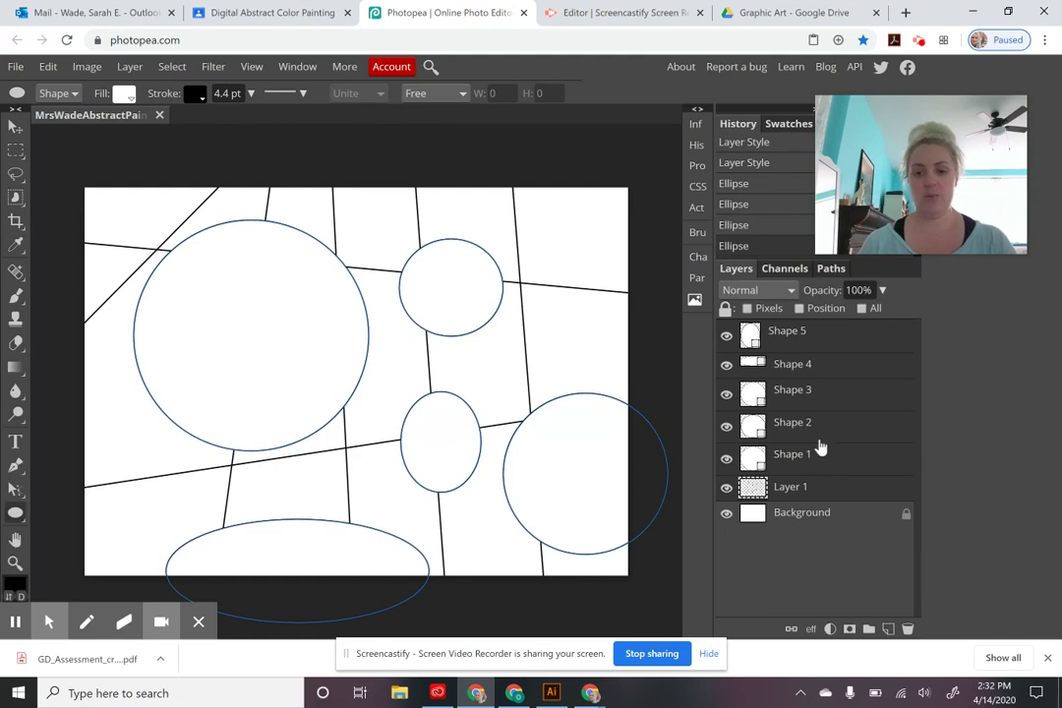
right_click(839, 368)
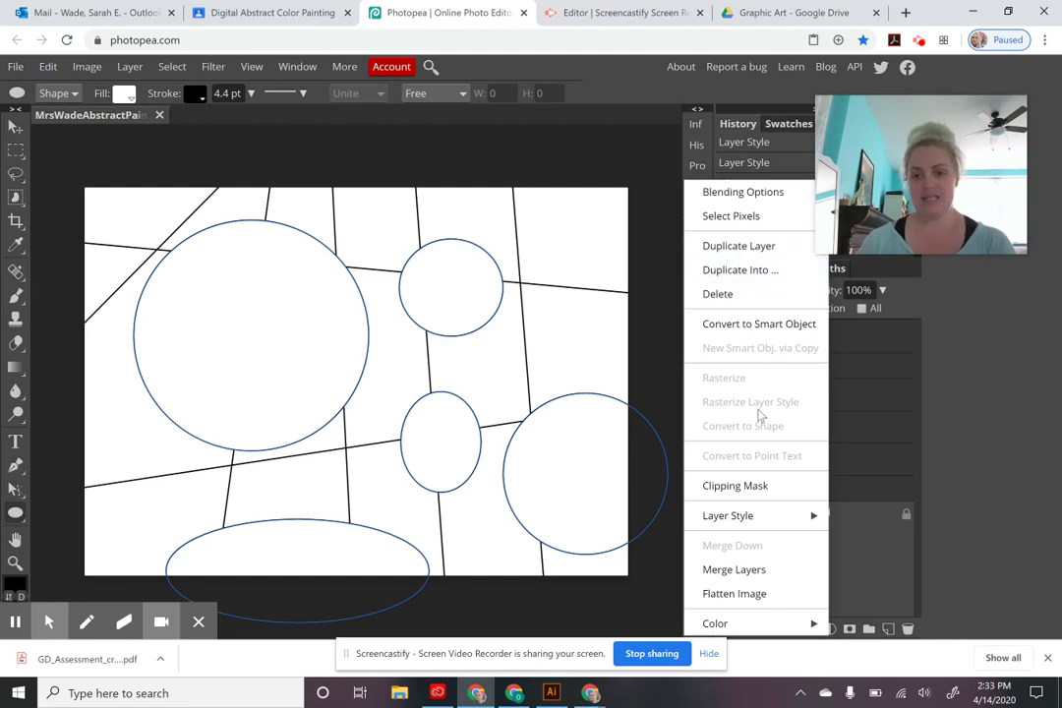
click(734, 569)
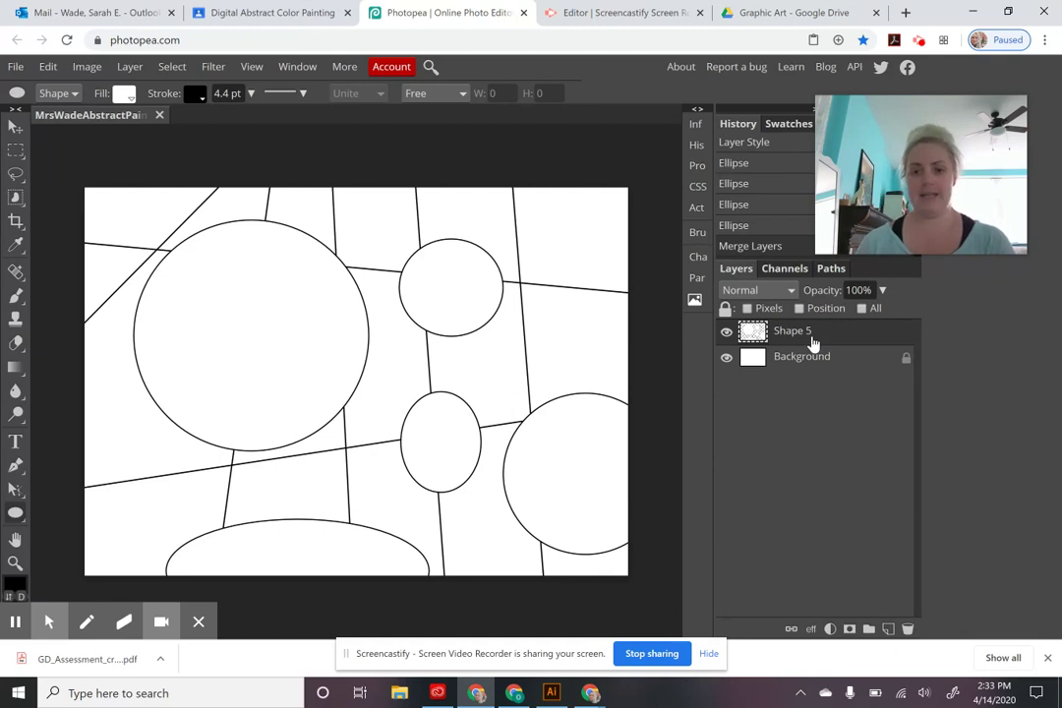
click(727, 333)
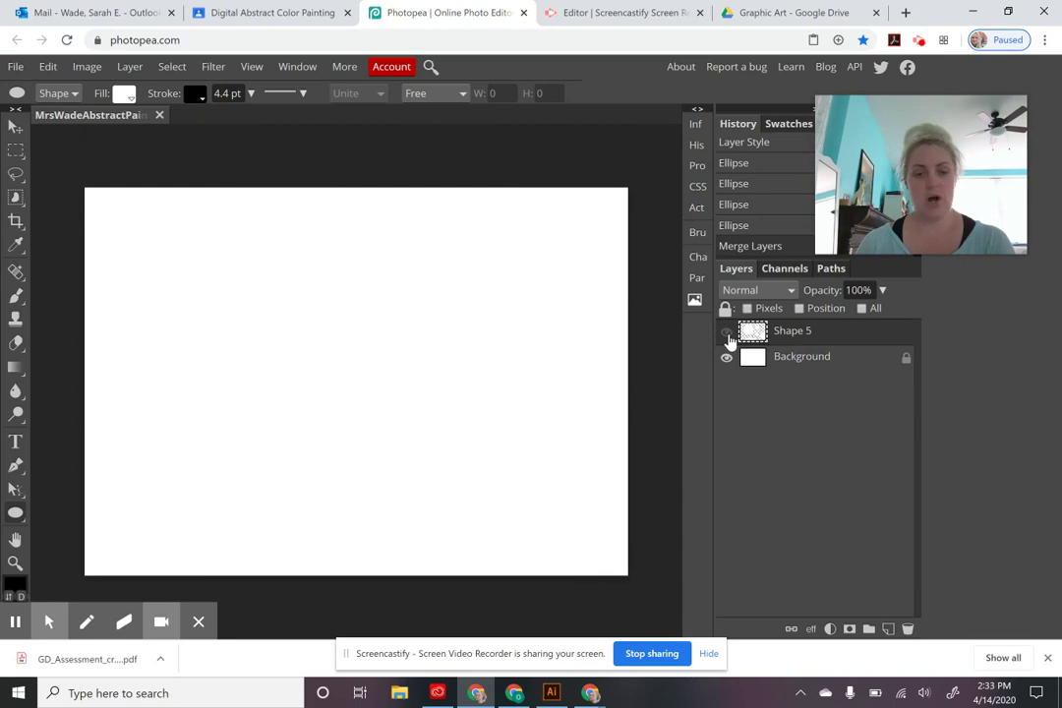
- Make the hidden merged layer of lines and circles visible again
click(727, 334)
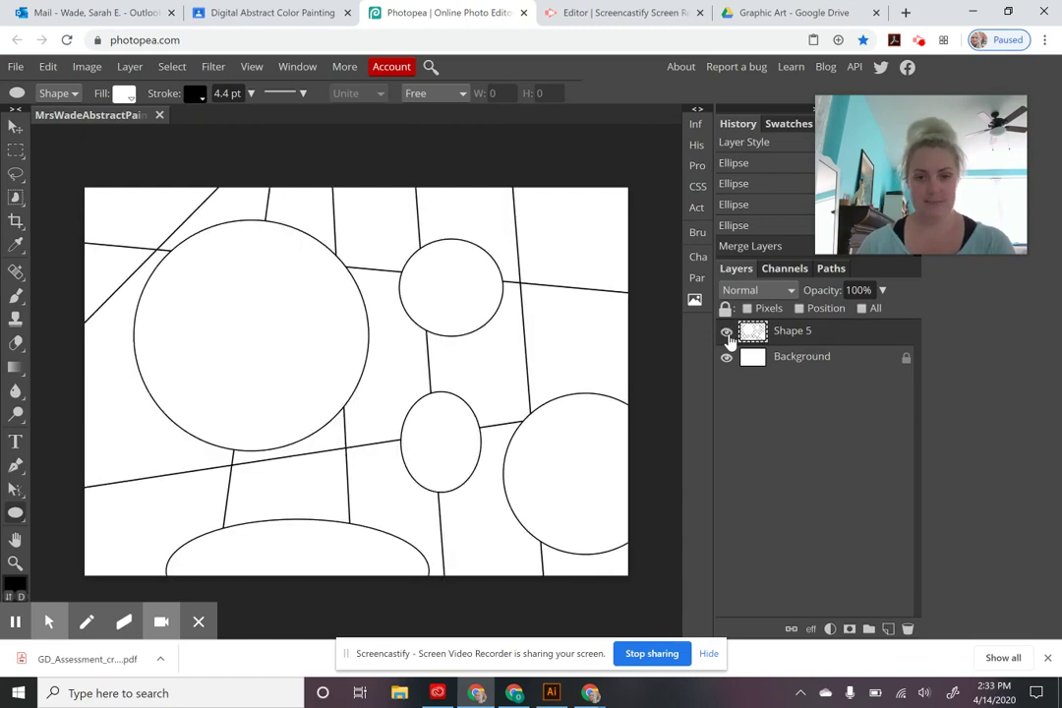
click(727, 334)
click(727, 334)
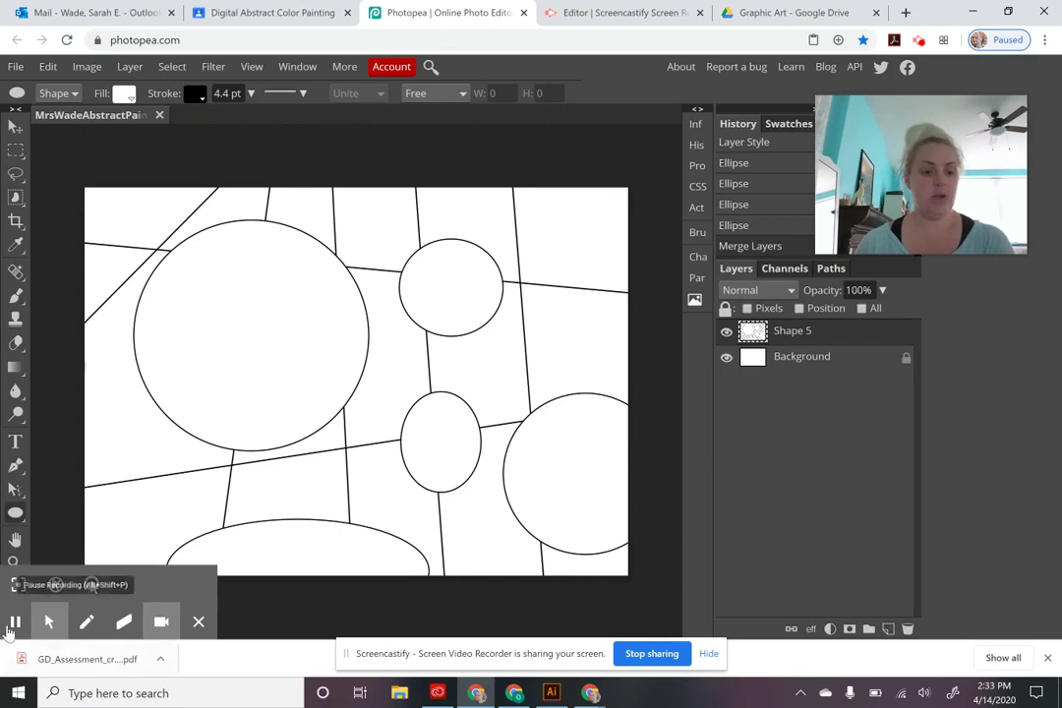
mouse_move(48, 622)
click(18, 587)
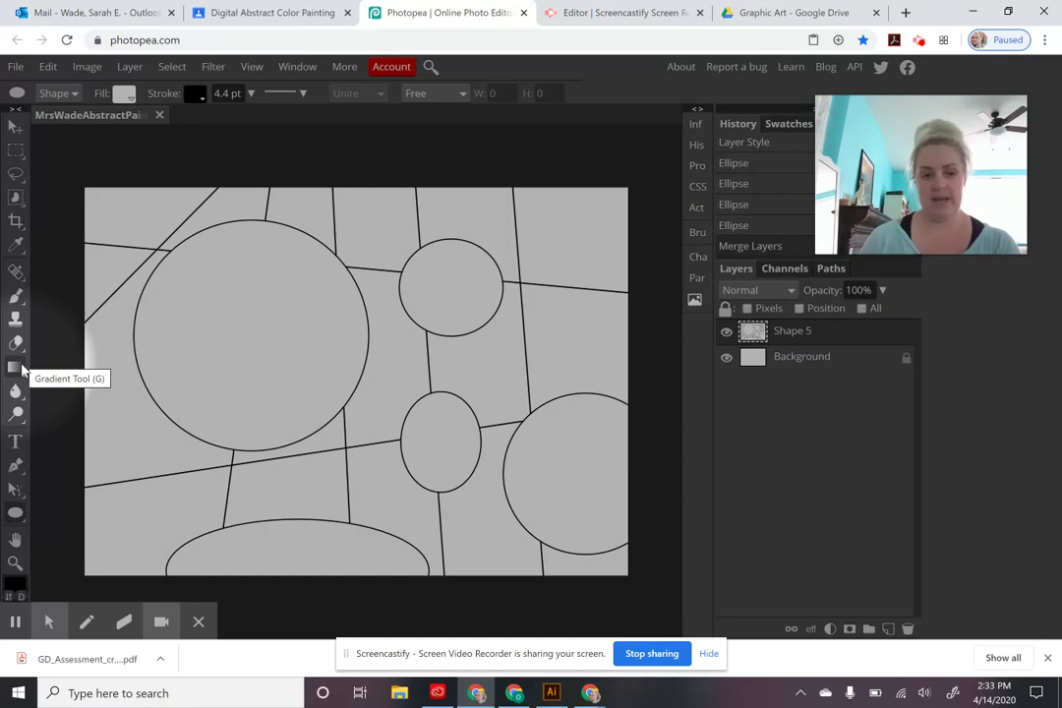
- Paint Bucket the large circle, small upper circle, upper-right corner, left-edge triangle, lower-left corner and the section beside the small upright oval with red fc0101
right_click(21, 369)
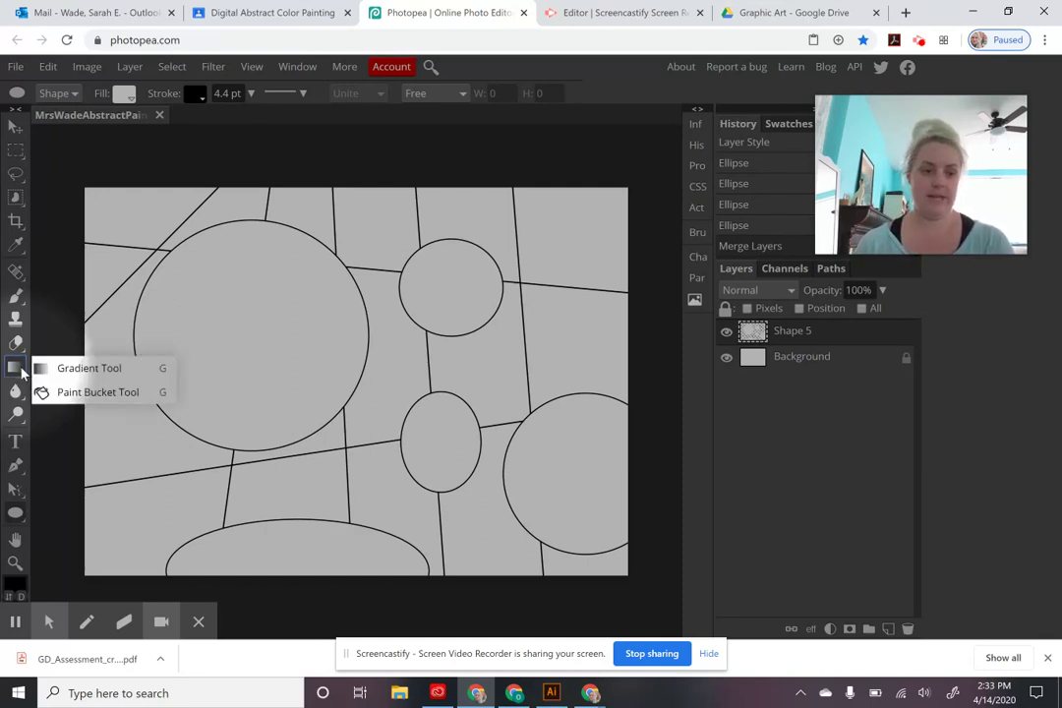
click(69, 393)
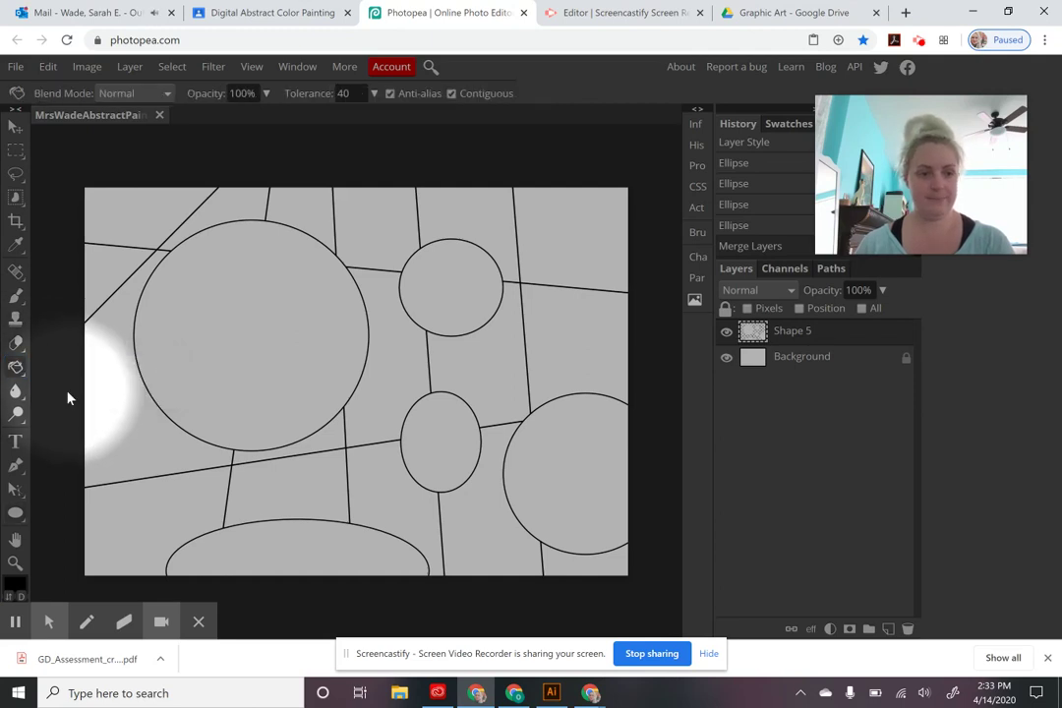
mouse_move(48, 621)
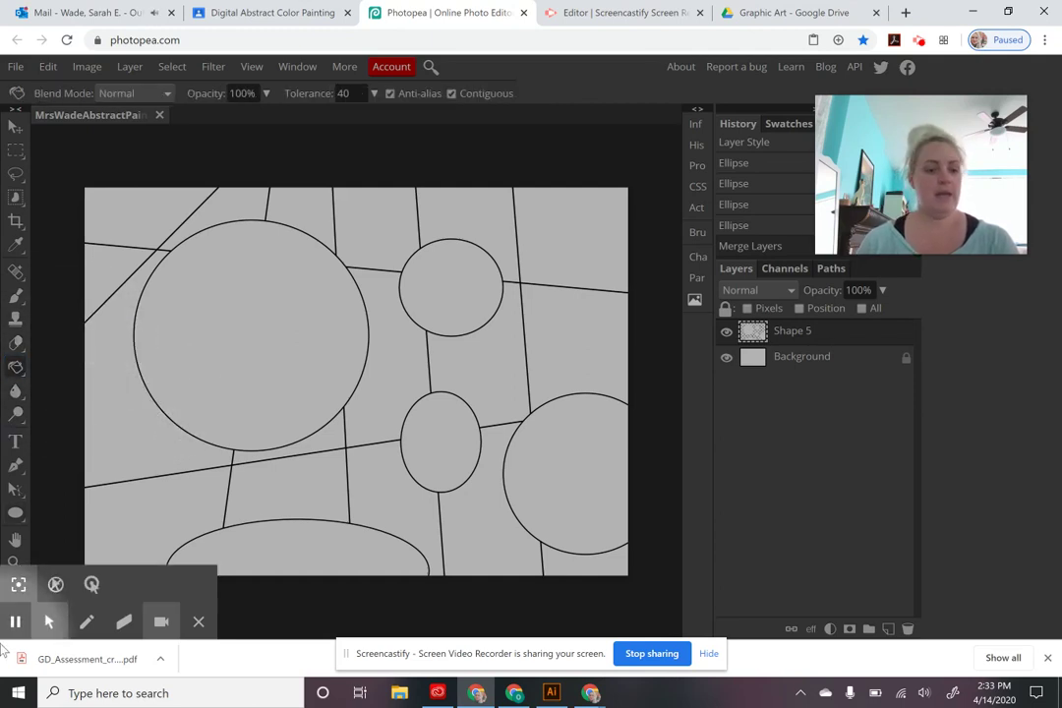
click(17, 586)
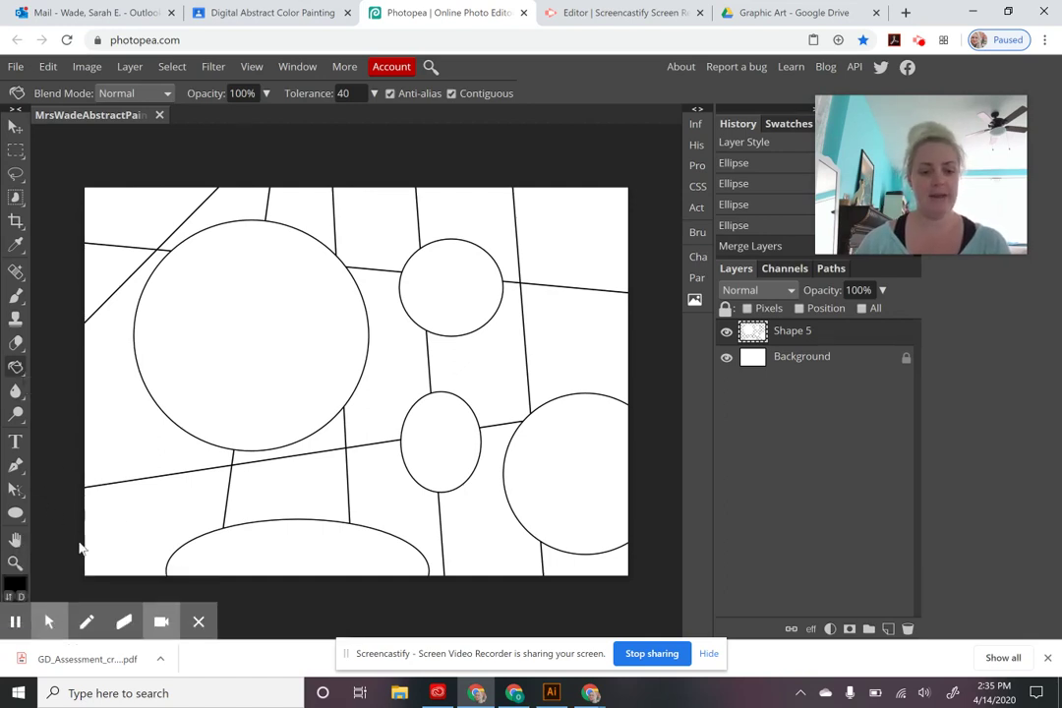
click(15, 587)
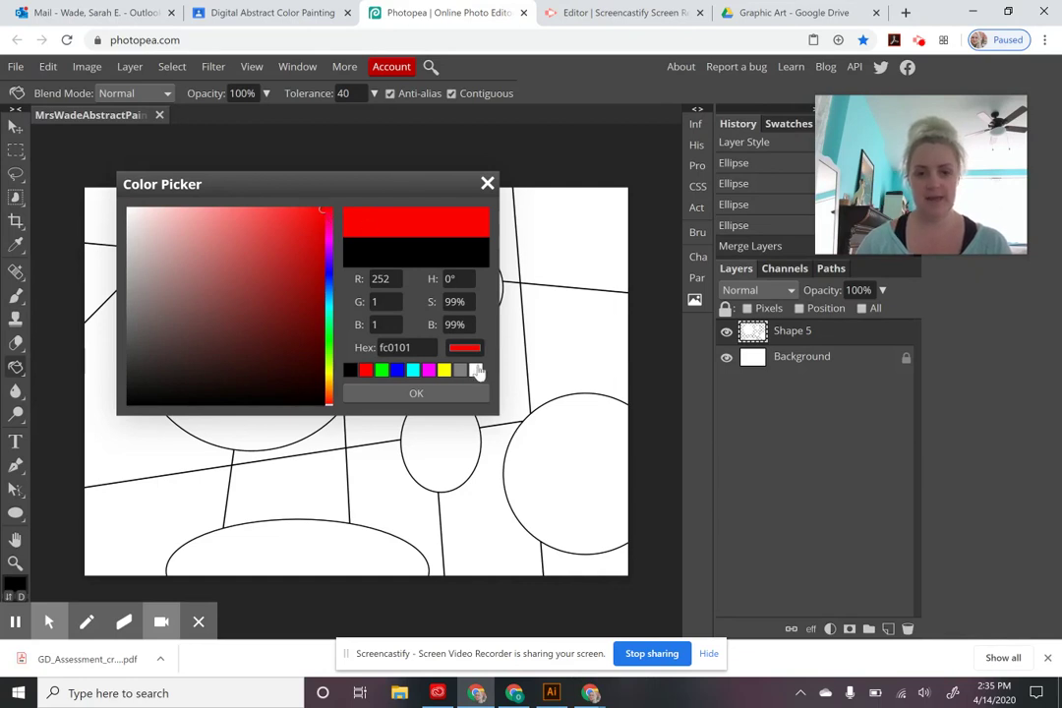
click(455, 394)
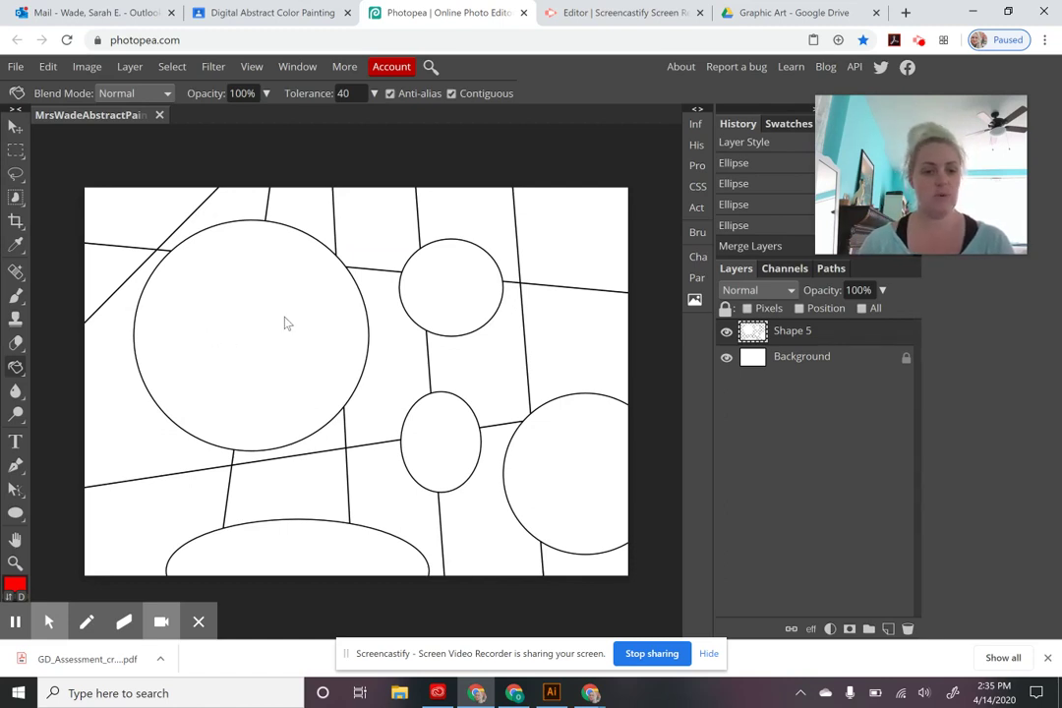
click(248, 309)
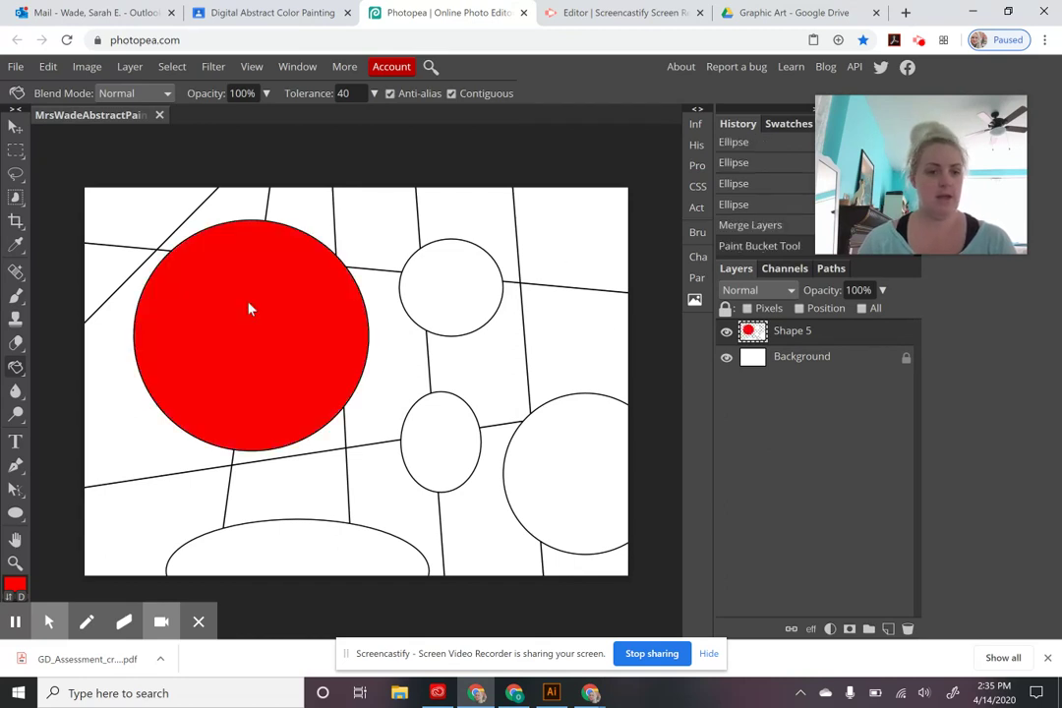
click(563, 242)
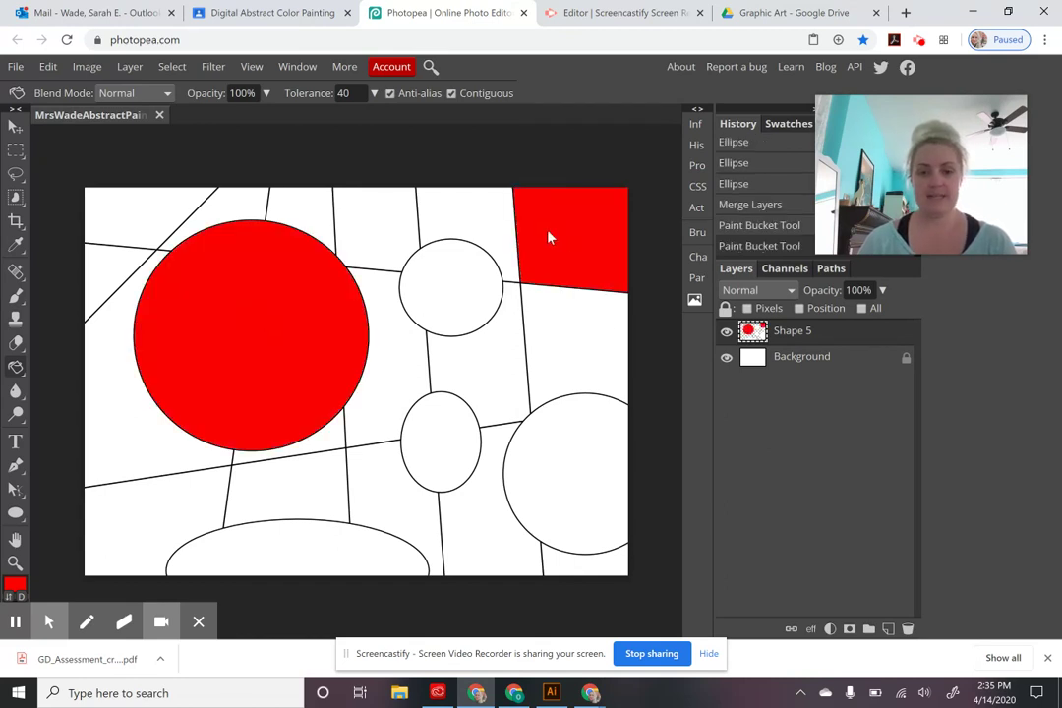
click(90, 273)
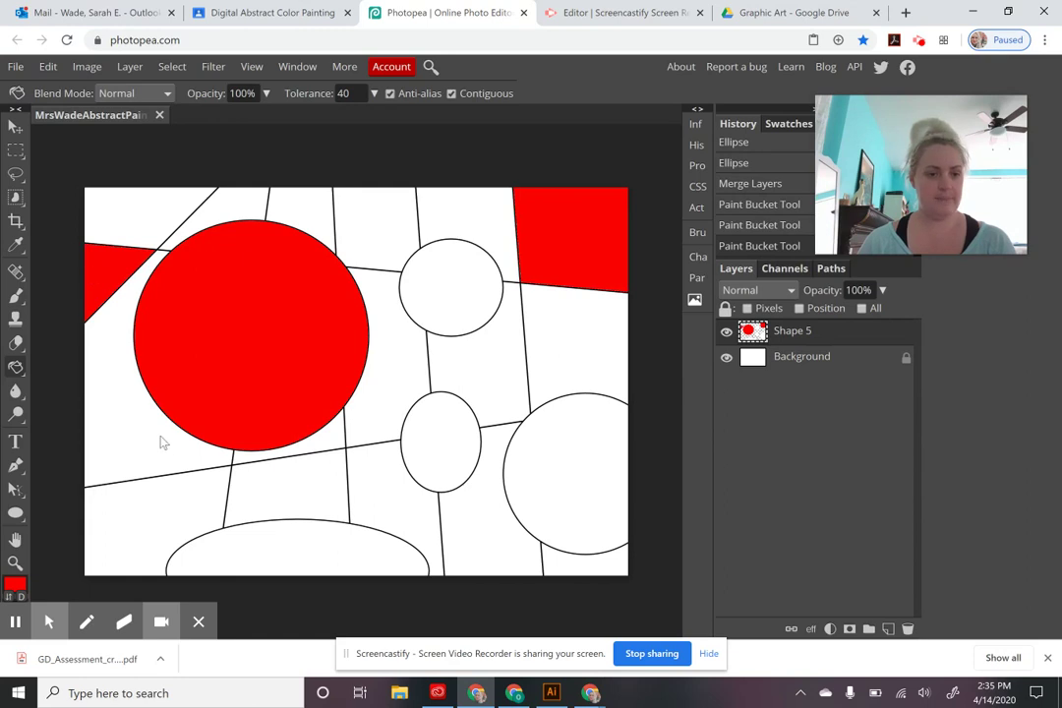
click(142, 512)
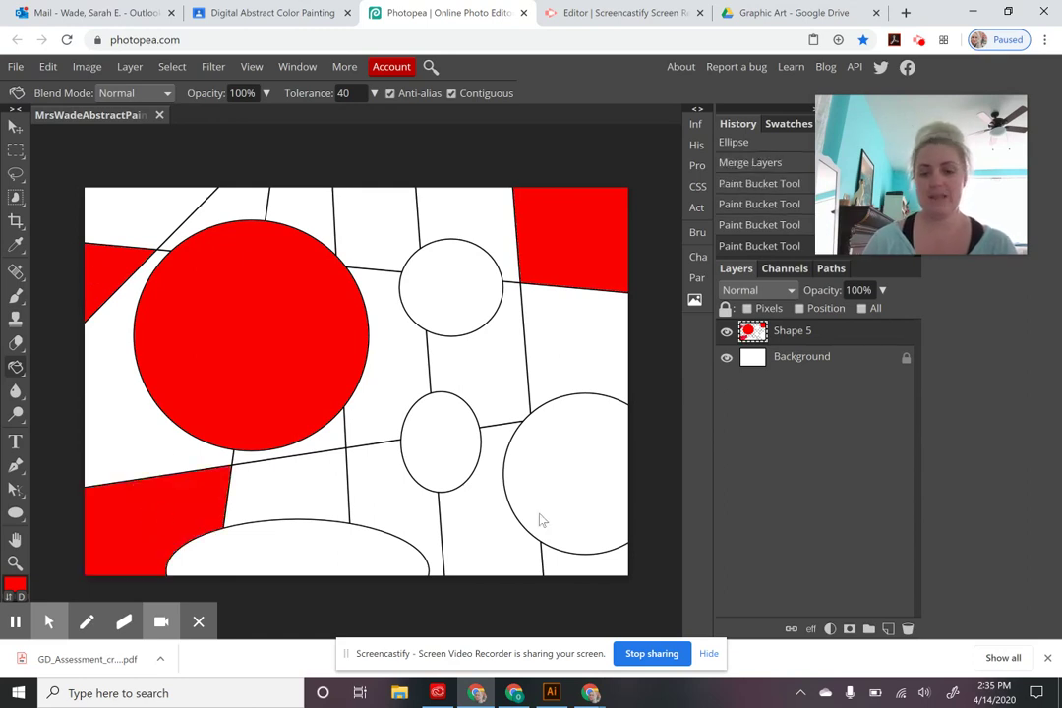
click(492, 536)
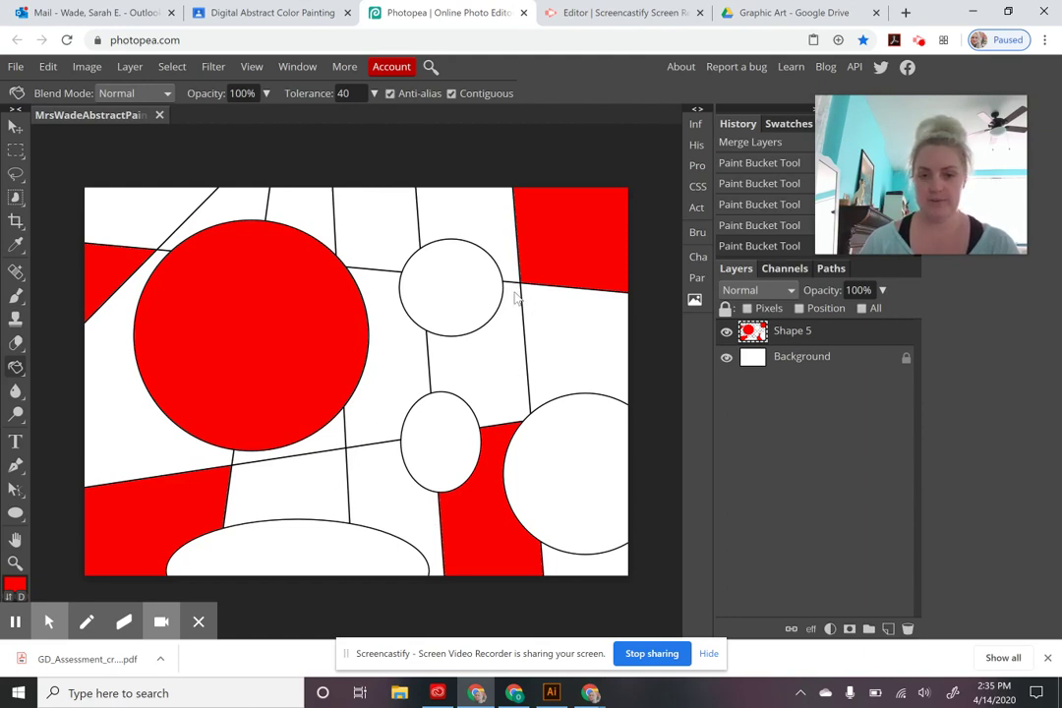
click(454, 295)
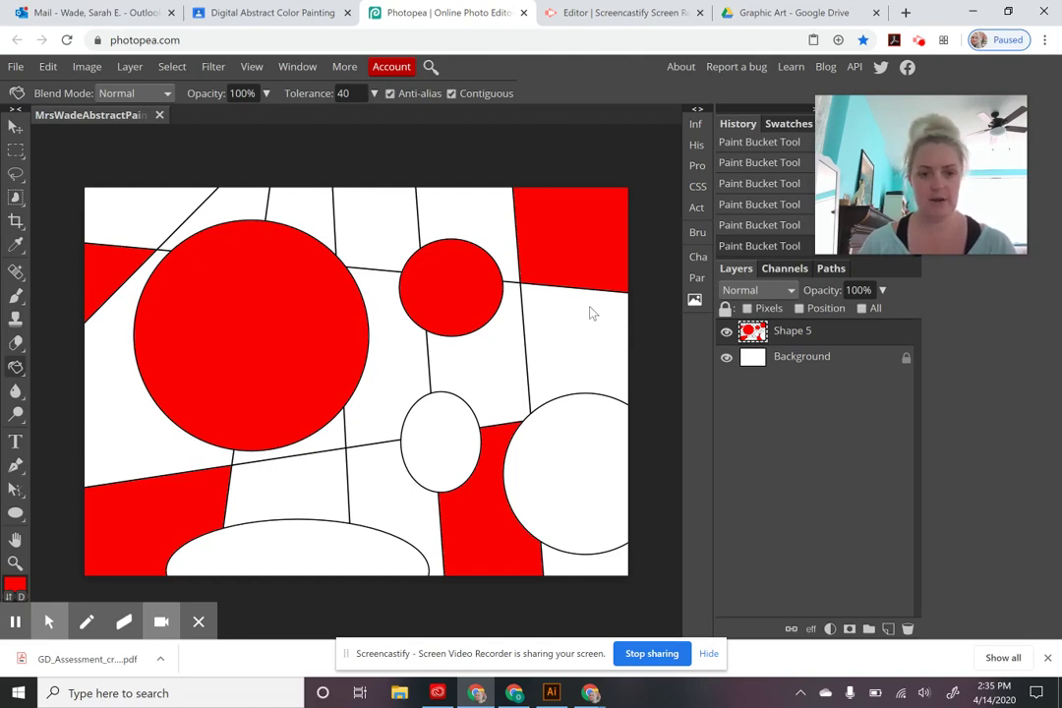
- Fill the left-edge section, the section above the wide oval, the small upright oval, two top-edge strips and the right-edge section with orange fc9e01
click(16, 585)
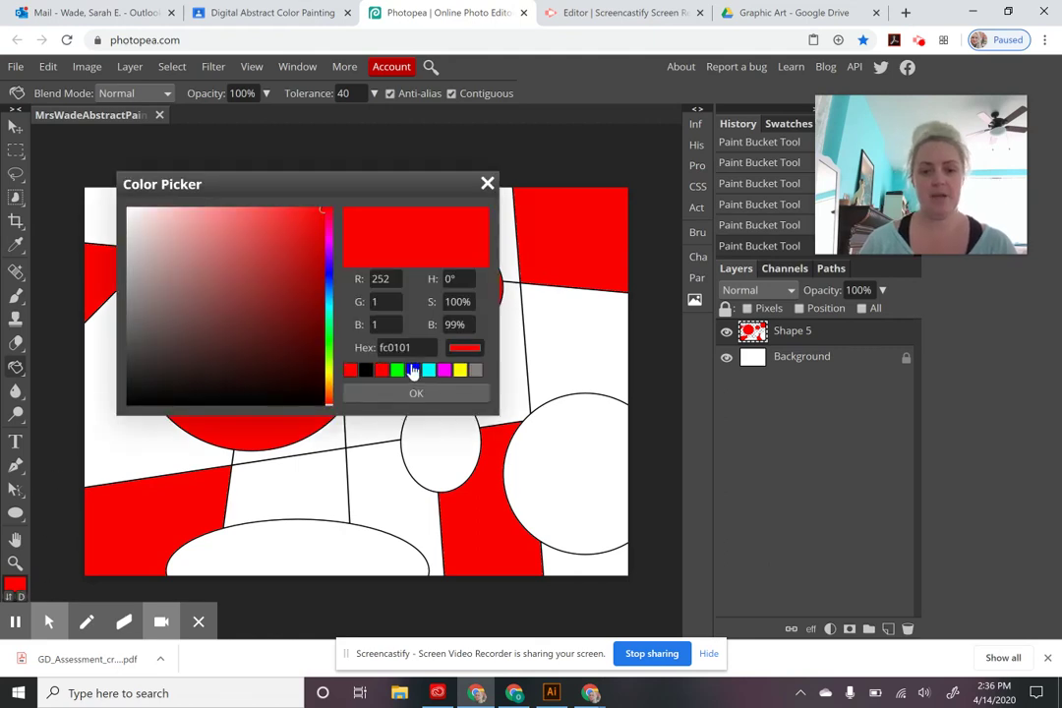
click(331, 392)
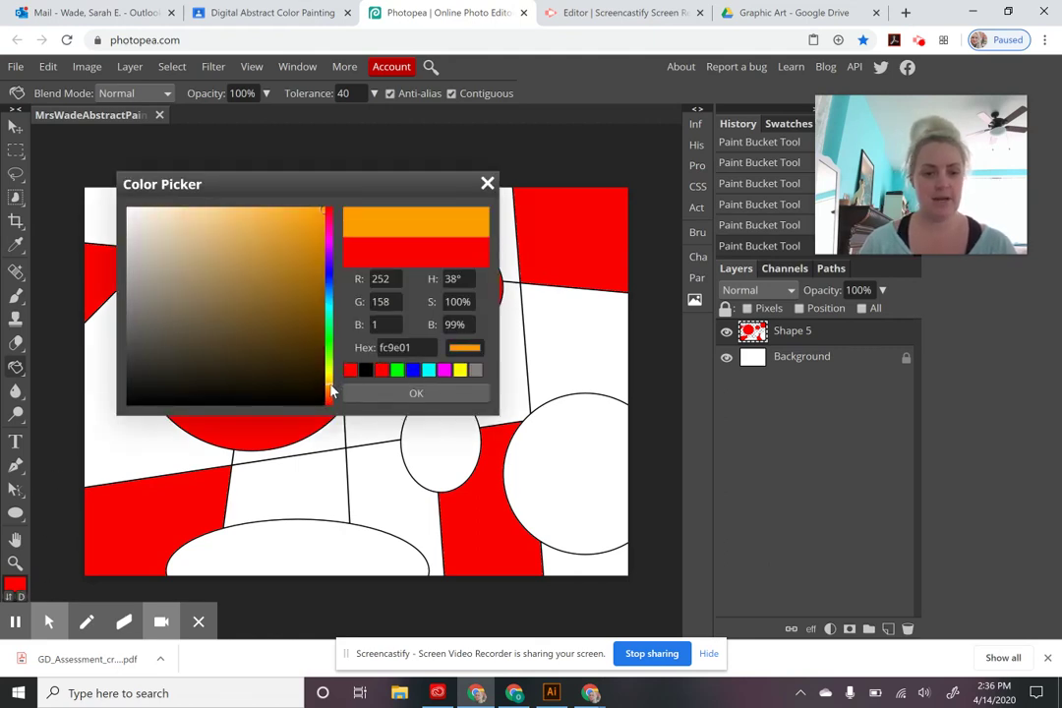
click(414, 394)
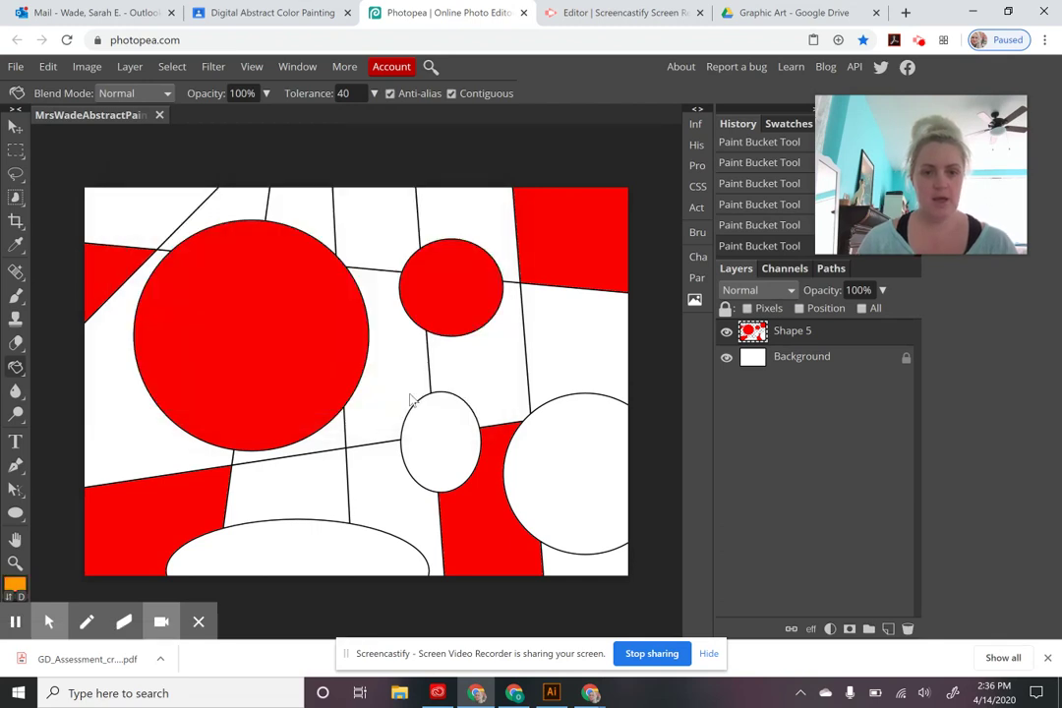
click(128, 396)
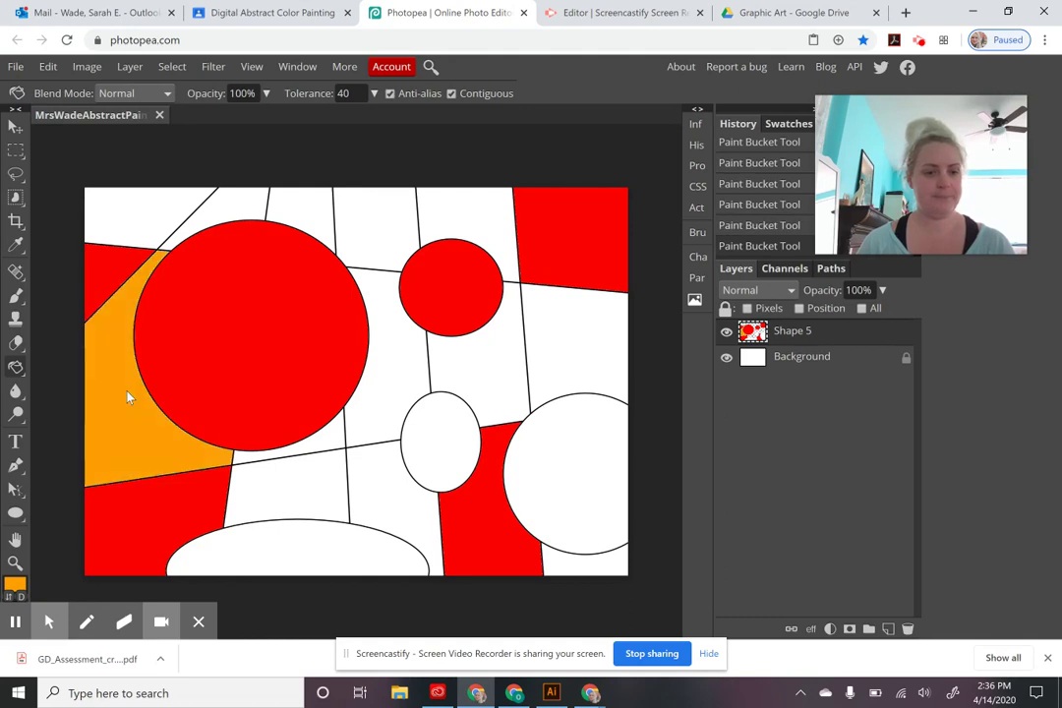
click(304, 506)
click(448, 450)
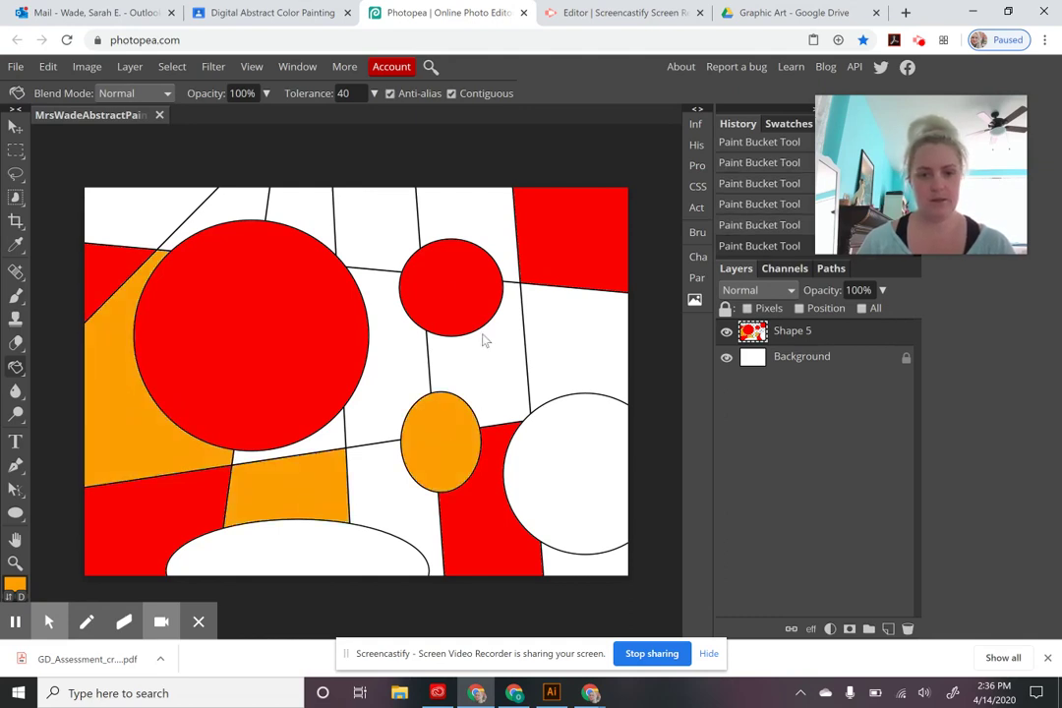
click(311, 204)
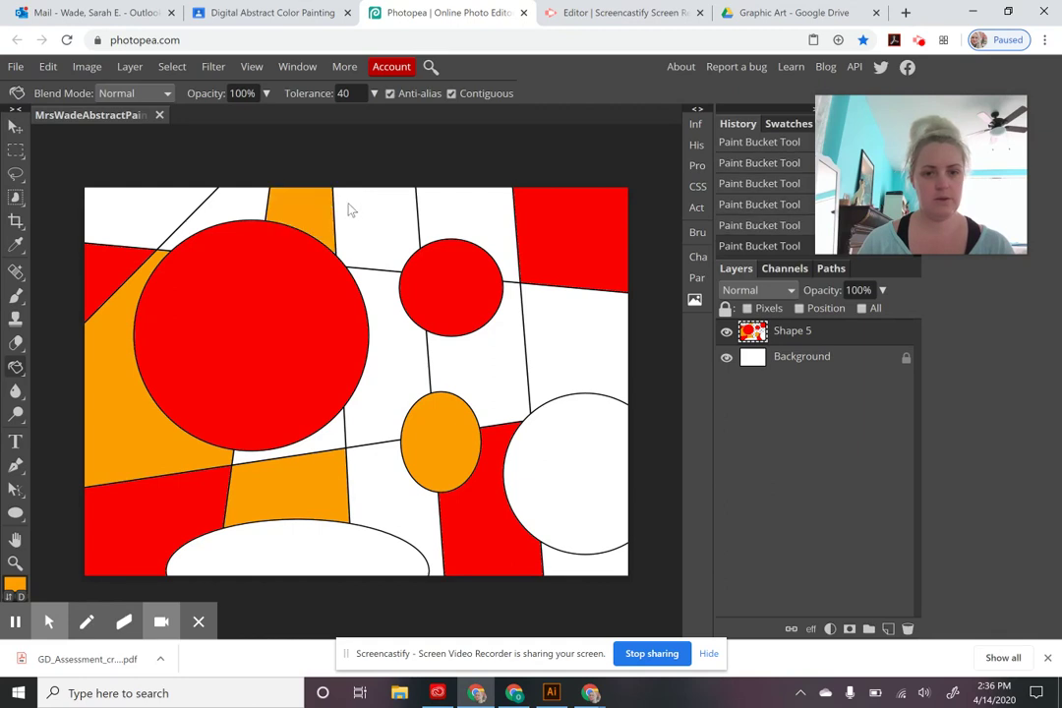
click(455, 216)
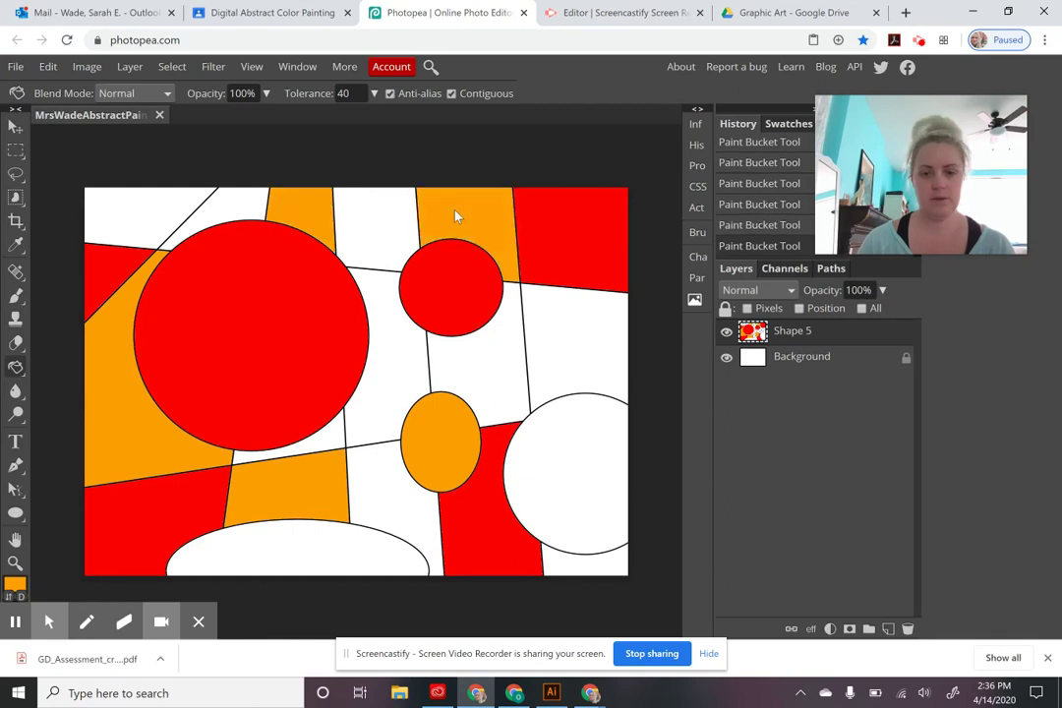
click(577, 359)
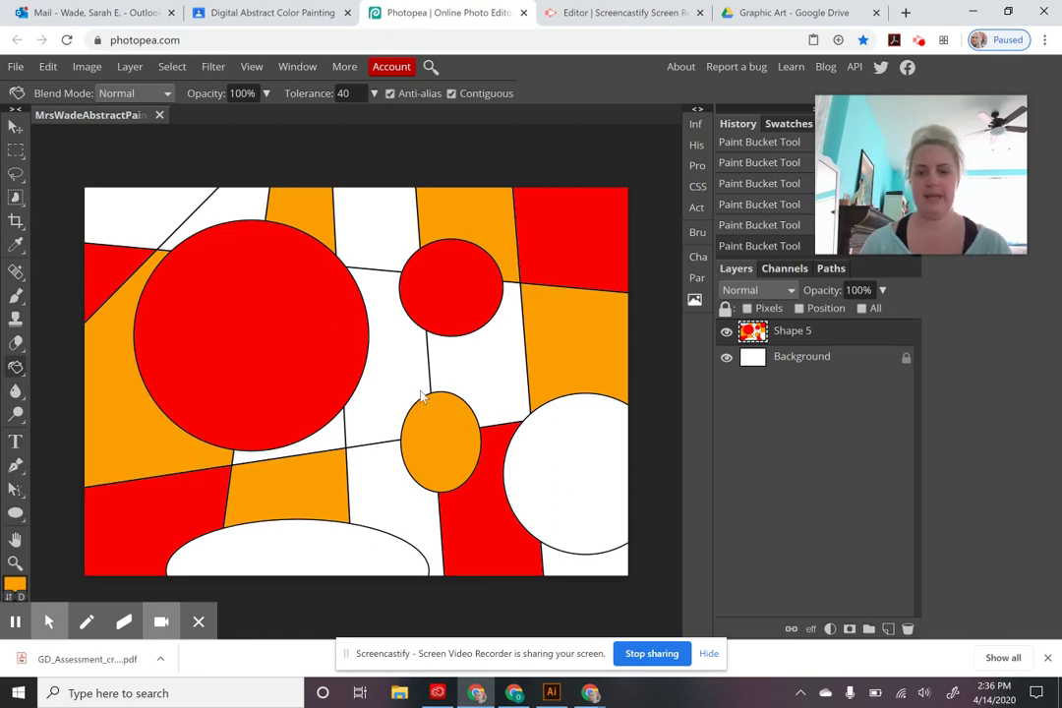
- Fill the upper-left corner, the wide bottom oval, the section between the two red circles and the lower-right corner with yellow ffff00
click(14, 586)
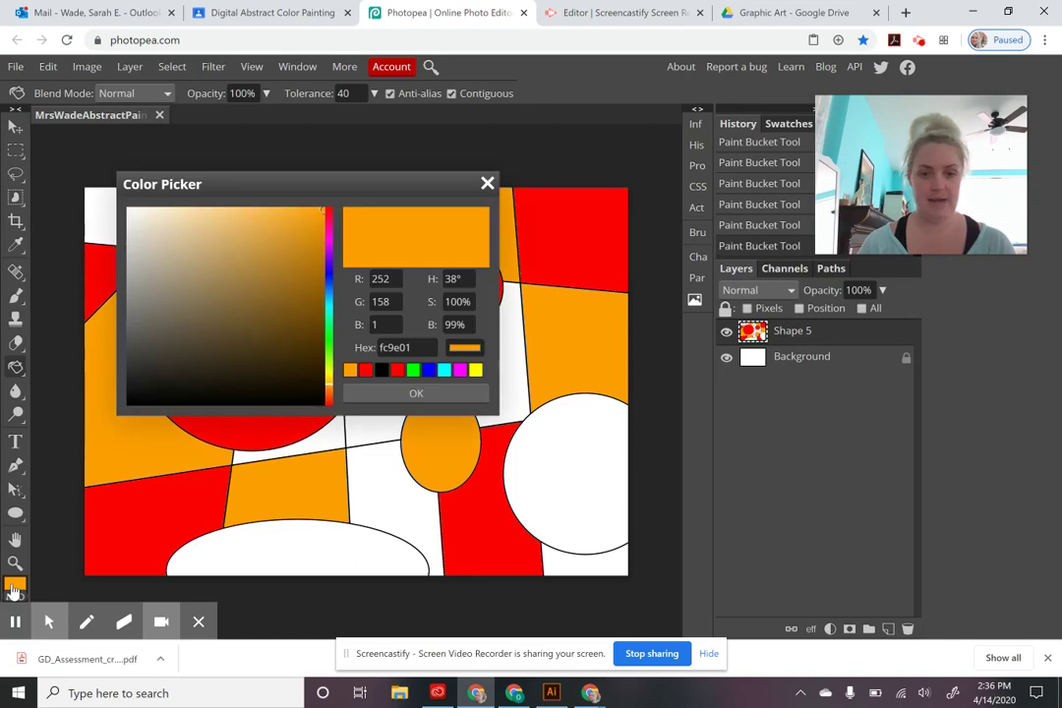
click(476, 371)
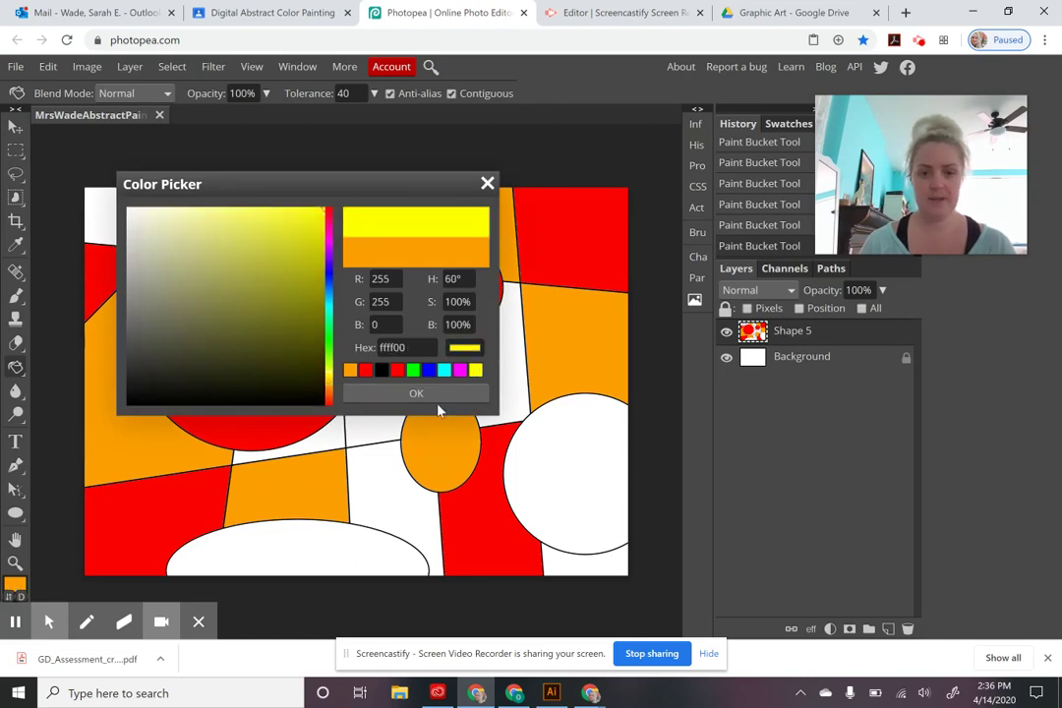
click(439, 397)
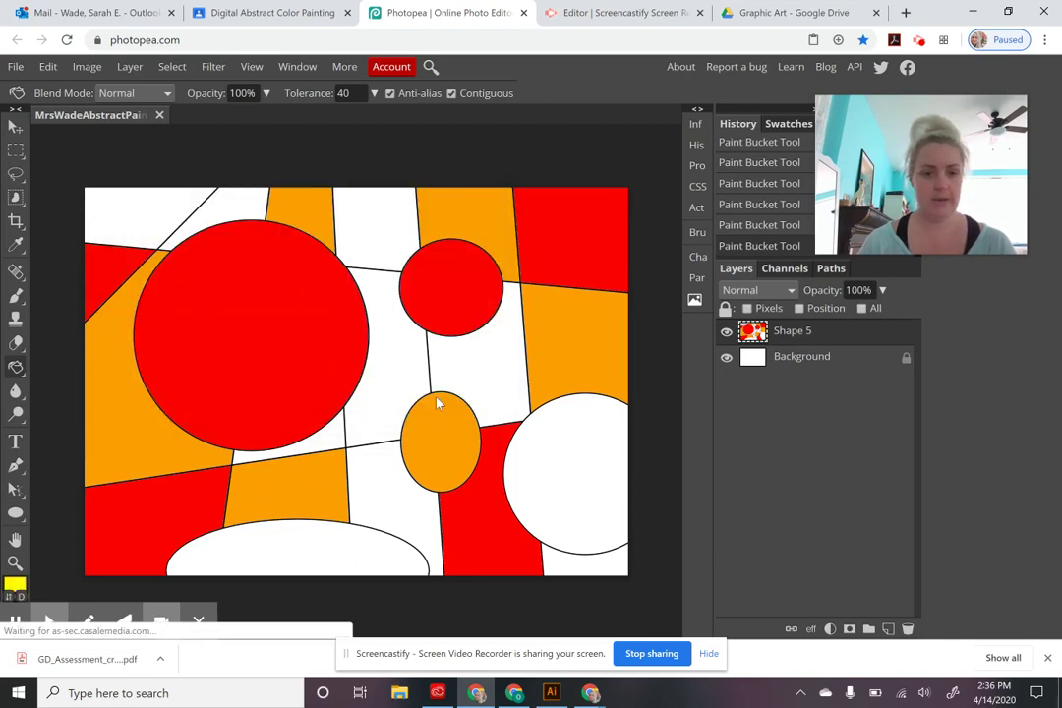
click(135, 206)
click(316, 547)
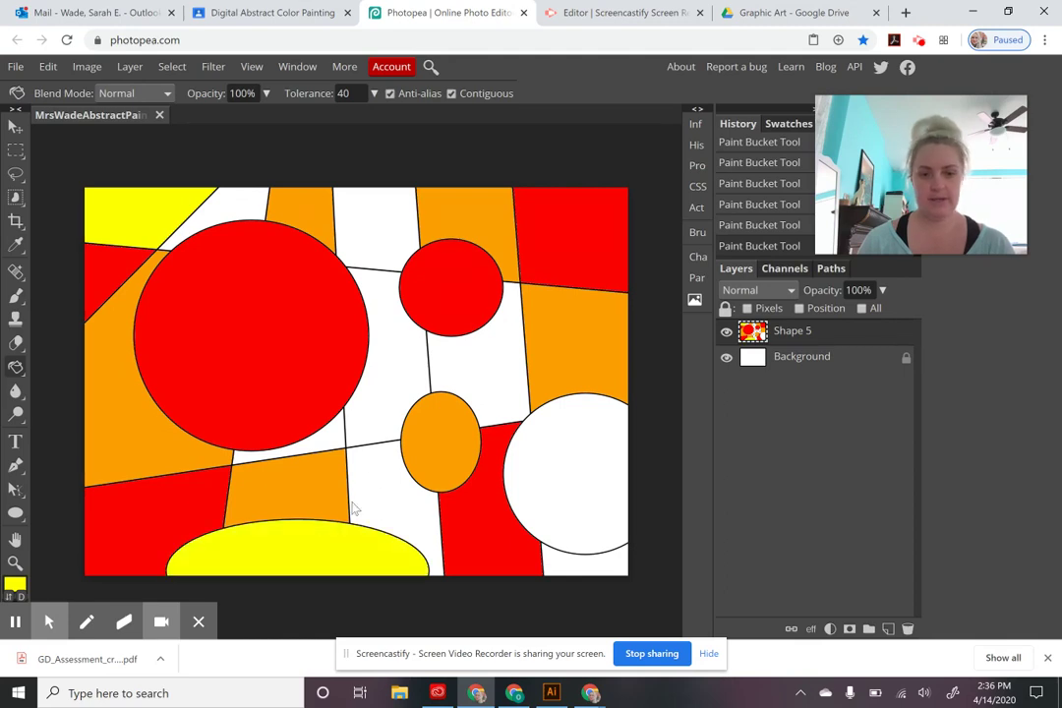
click(379, 362)
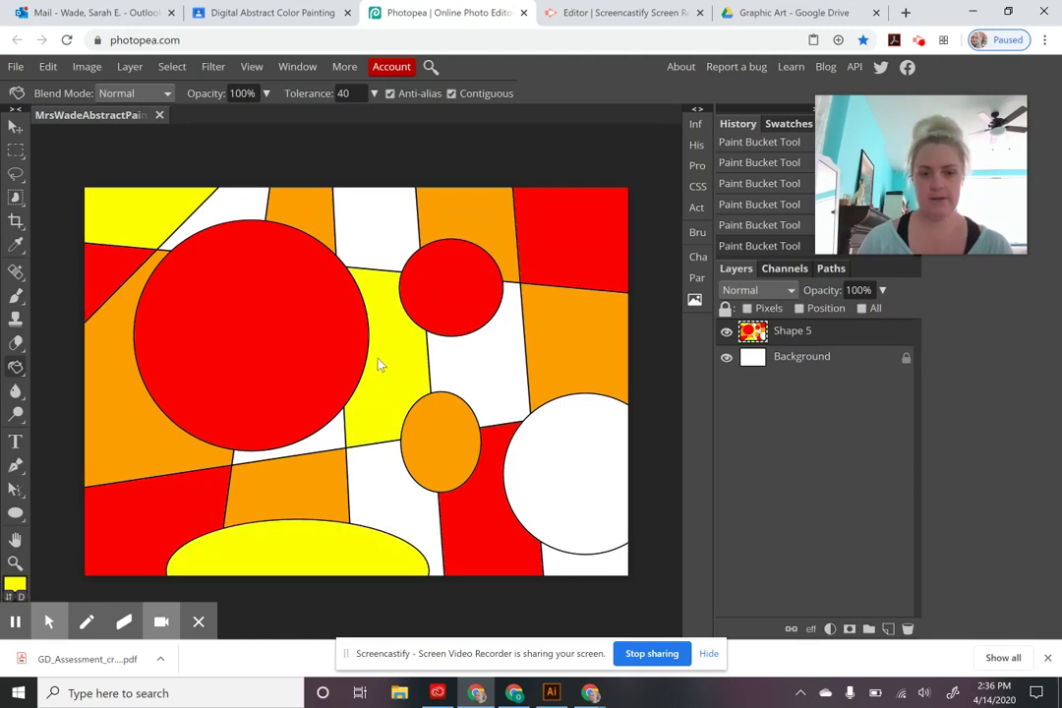
click(573, 575)
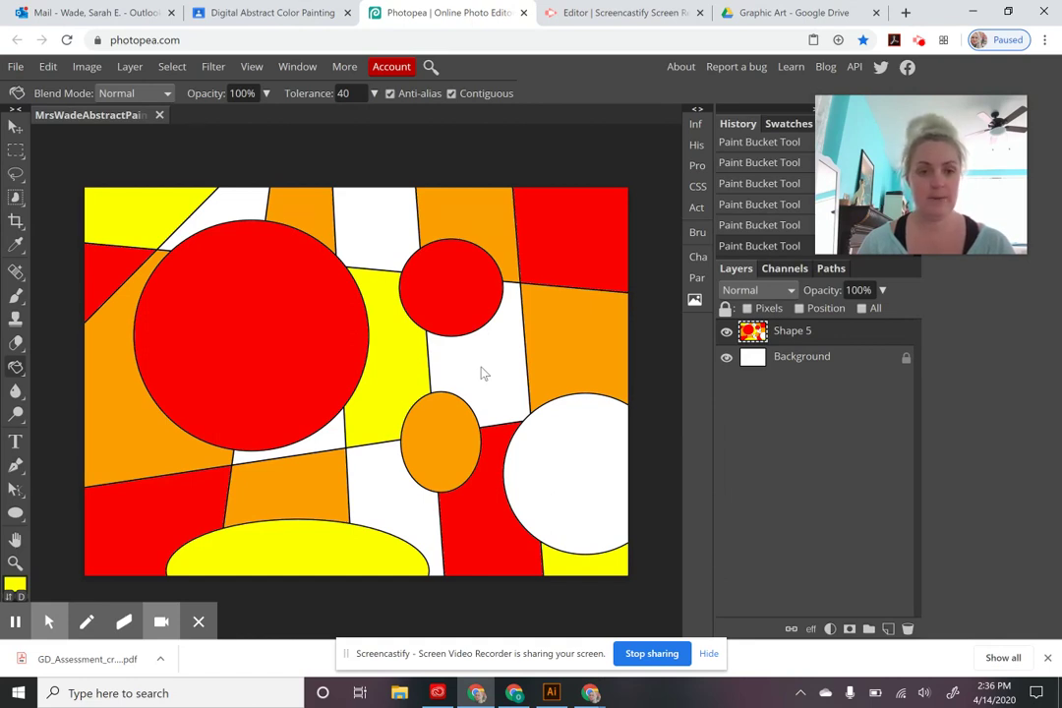
- Fill the white sections above and below the large circle, the remaining white top strip and the right-edge circle with a light red tint
click(14, 587)
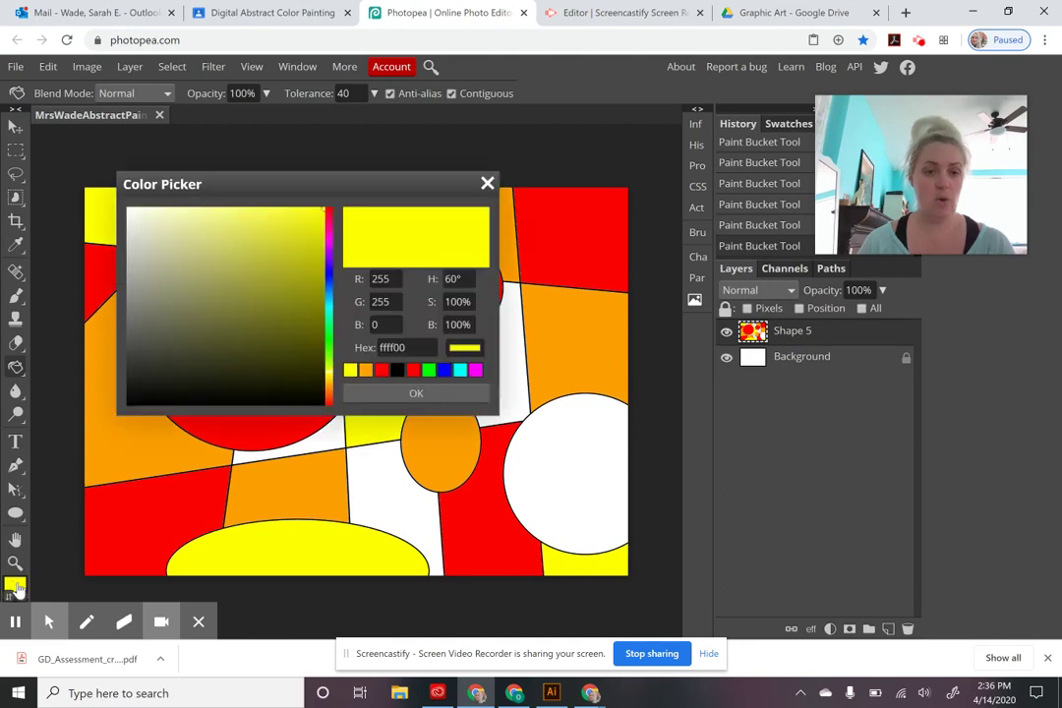
click(381, 370)
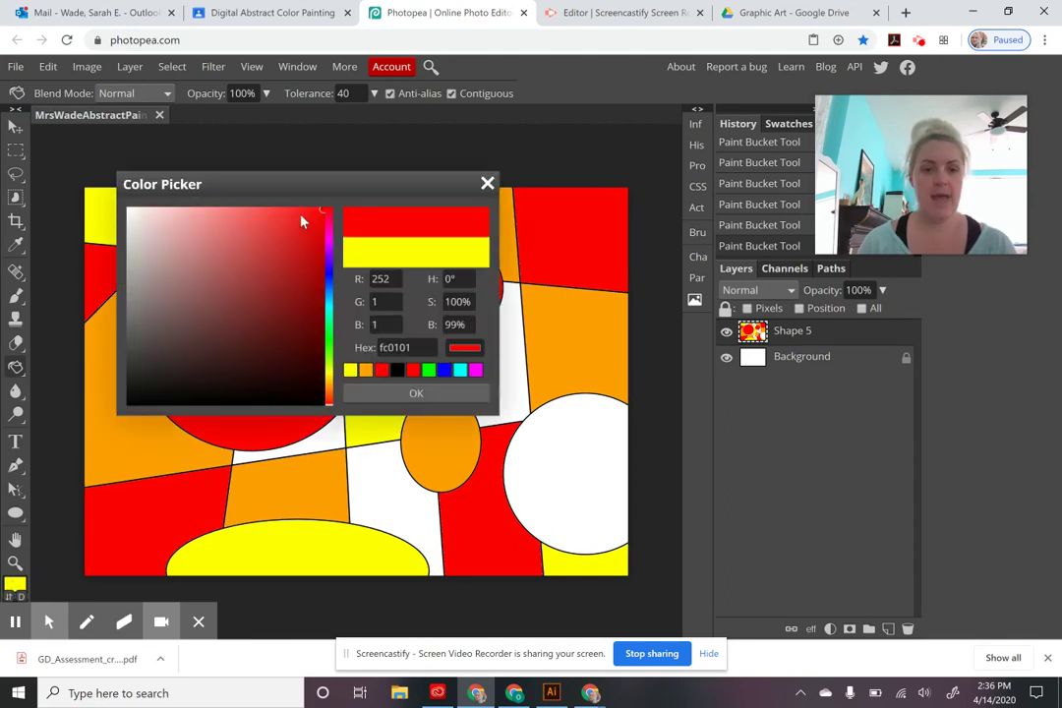
click(236, 219)
click(395, 395)
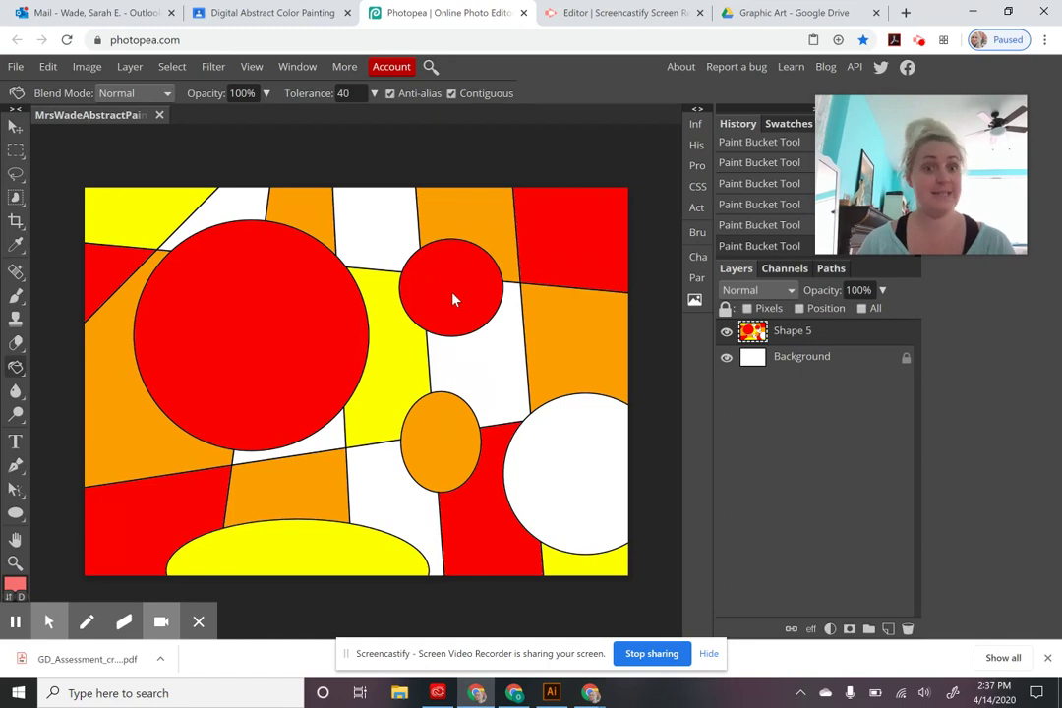
click(249, 209)
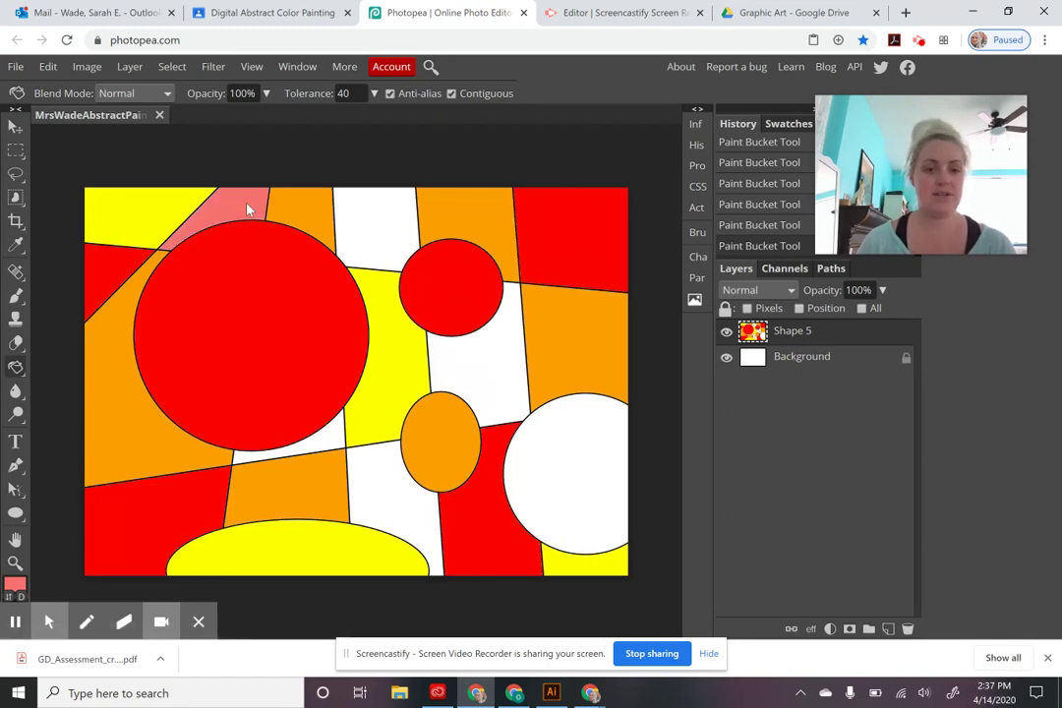
click(338, 433)
click(382, 248)
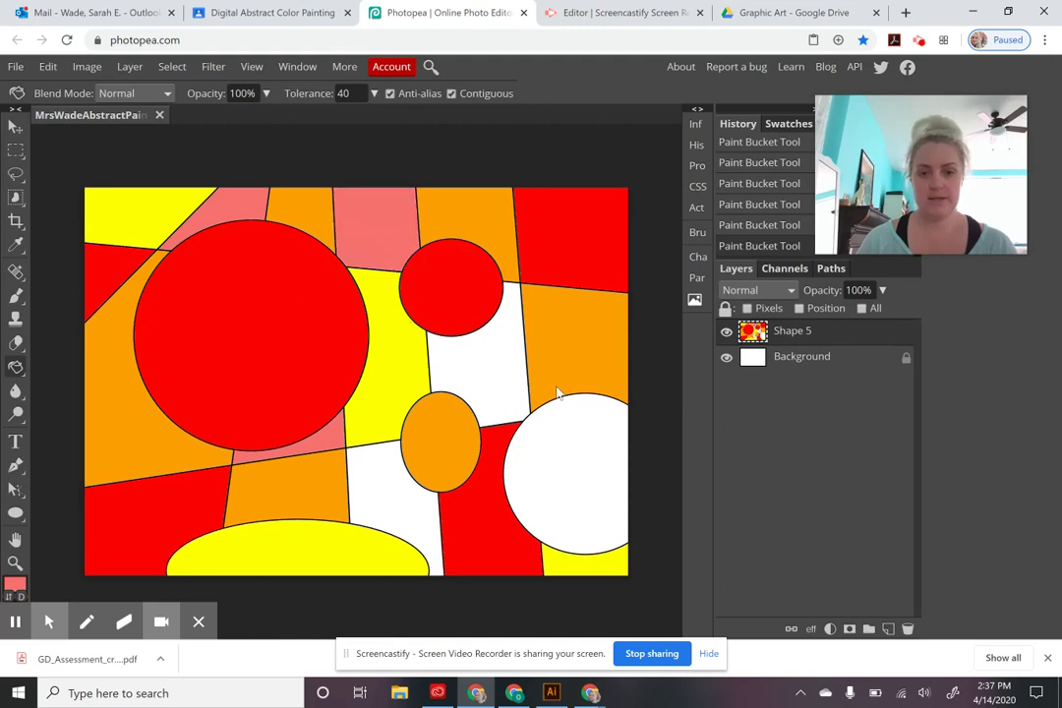
click(572, 486)
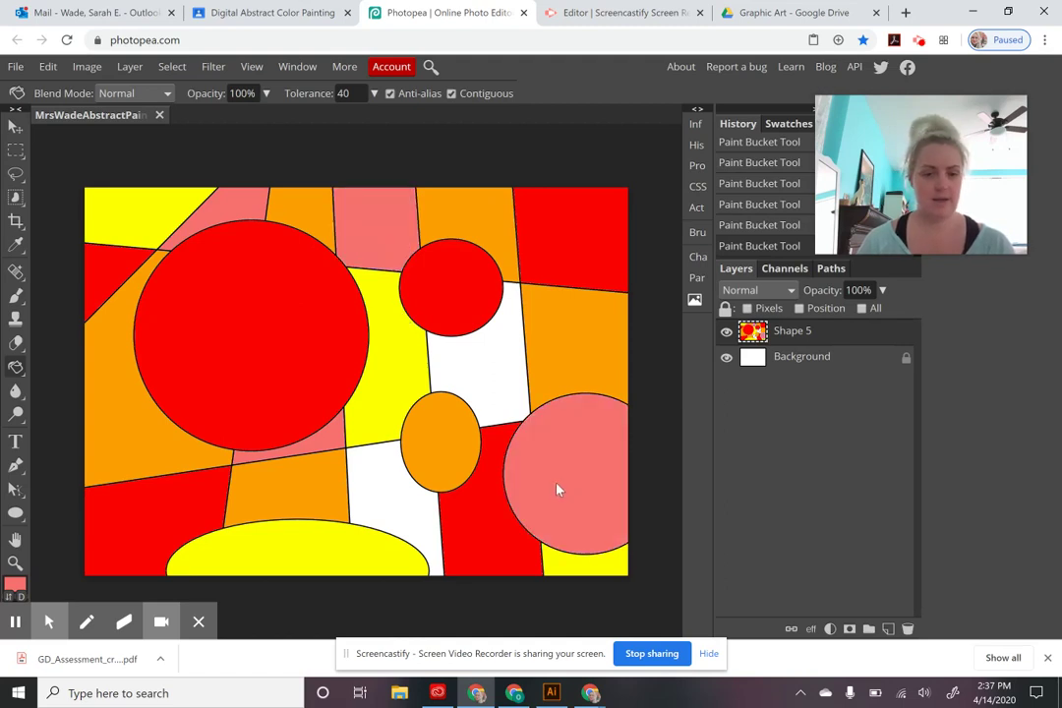
- Fill the white section between the wide and upright ovals with light red, and the white section below the small red circle with light orange
click(401, 507)
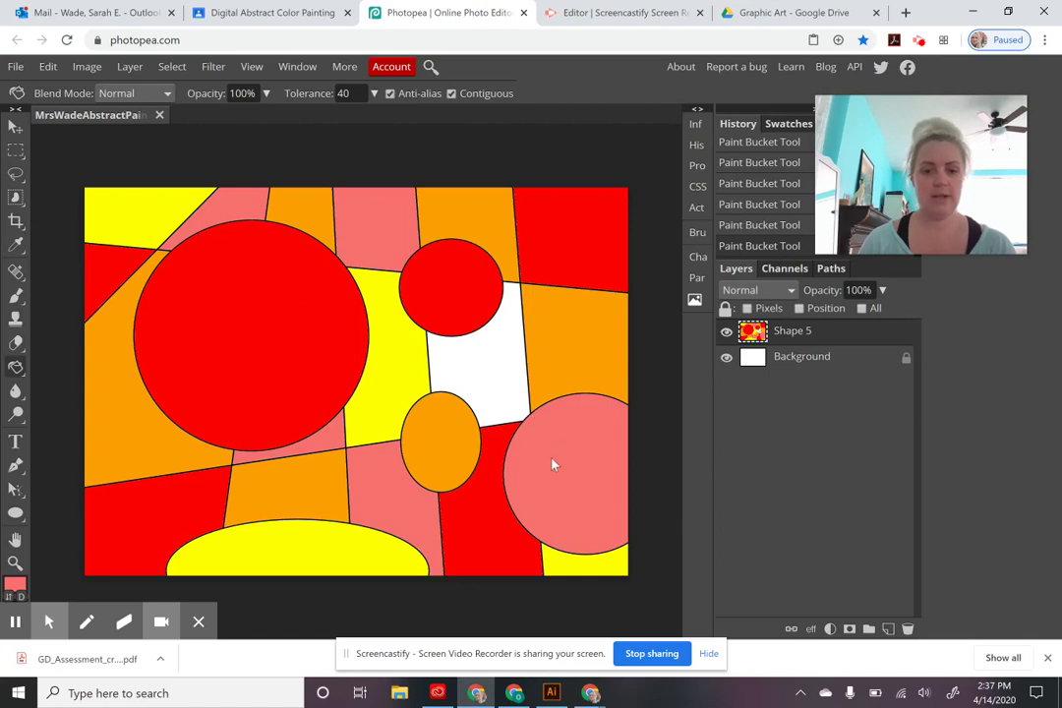
click(15, 586)
click(382, 370)
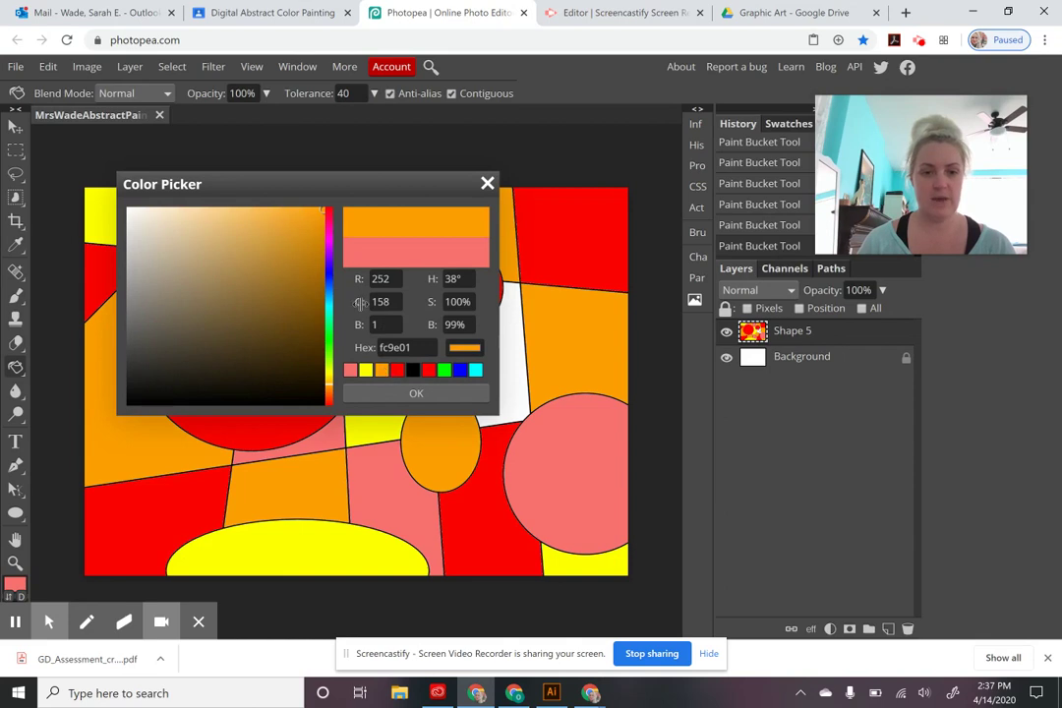
click(248, 210)
click(462, 394)
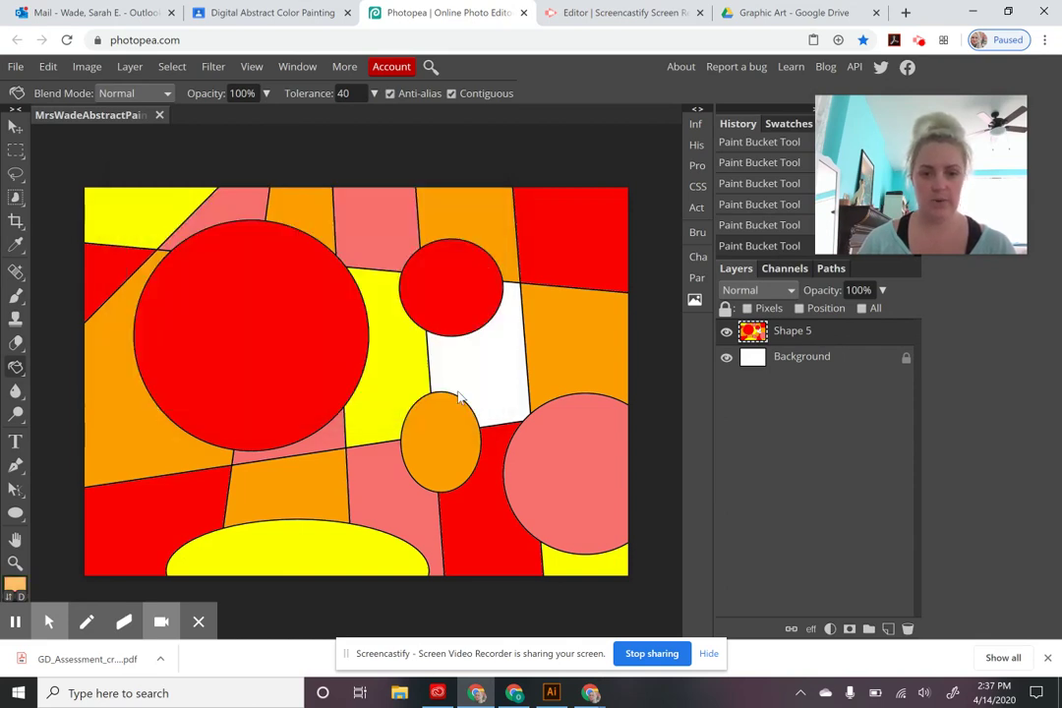
click(493, 356)
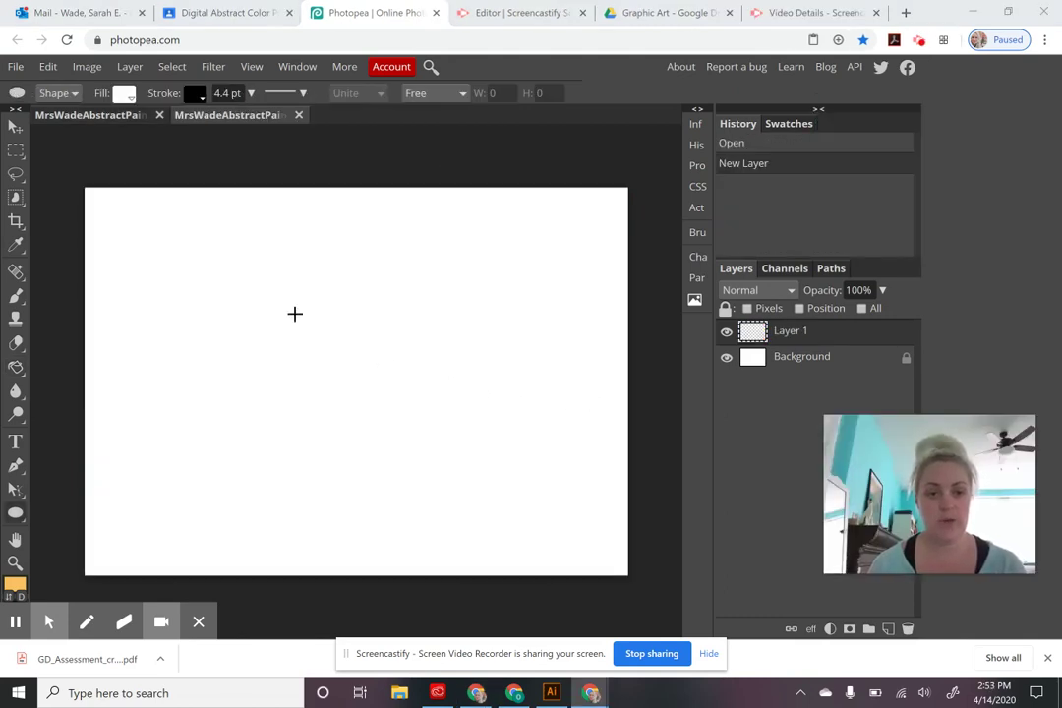
- Draw a white-filled circle with a 4.4 pt black stroke on the left half of the blank canvas
drag(151, 266, 328, 446)
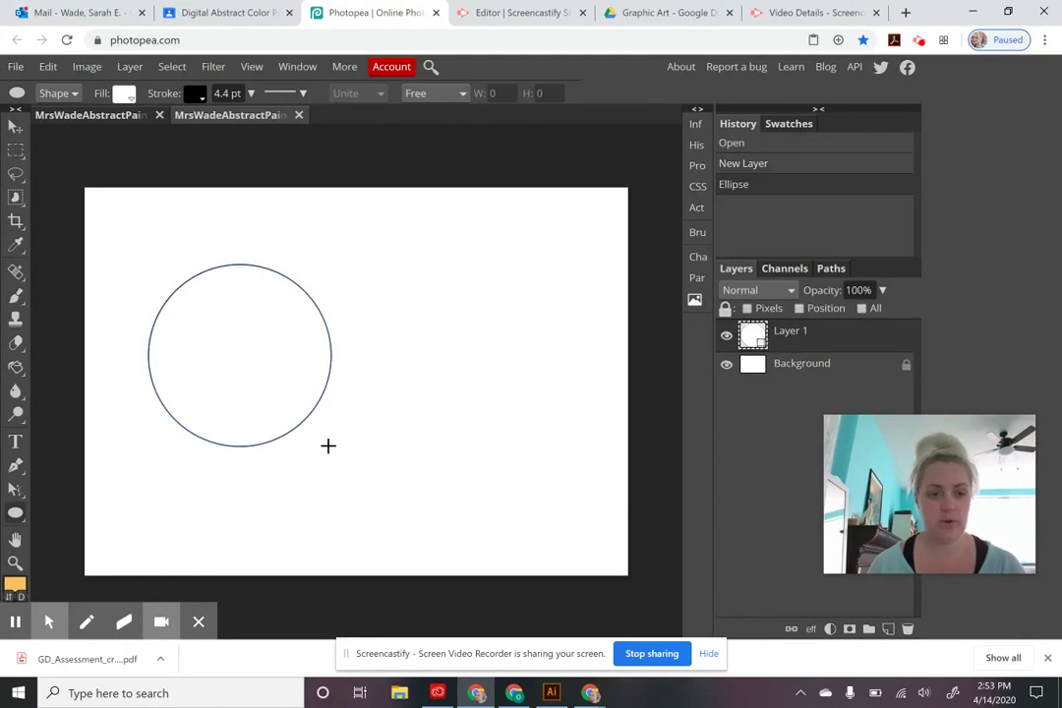
- Examine the circle's outline up close, and also with the Background layer selected in place of the shape layer
key(z)
click(304, 420)
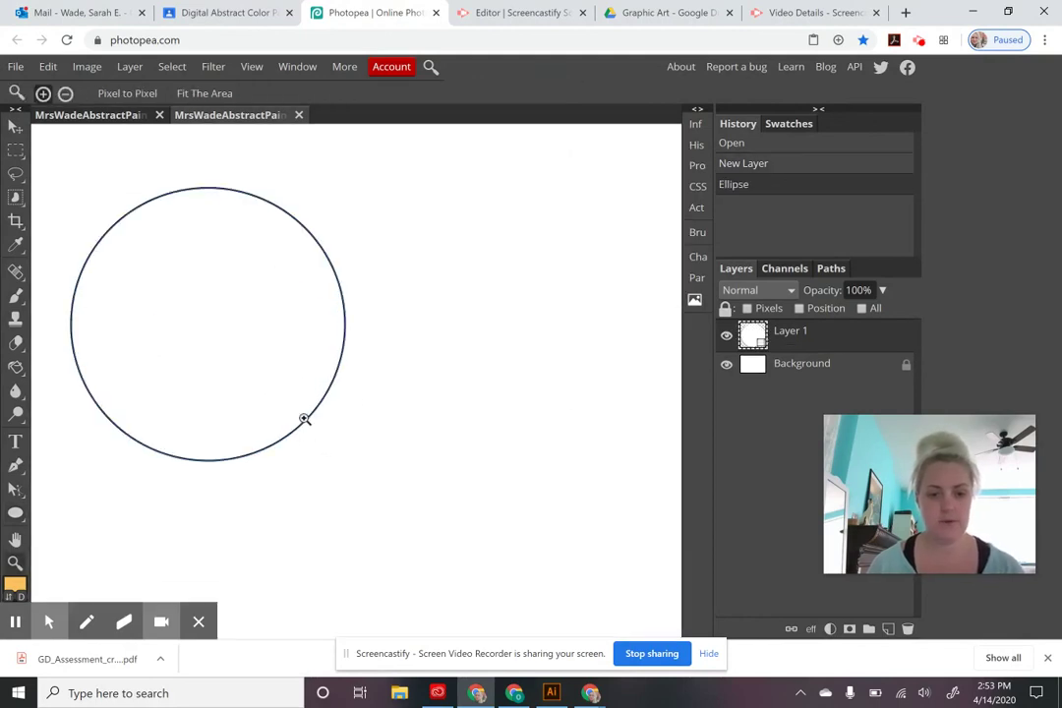
click(300, 411)
click(301, 407)
click(301, 407)
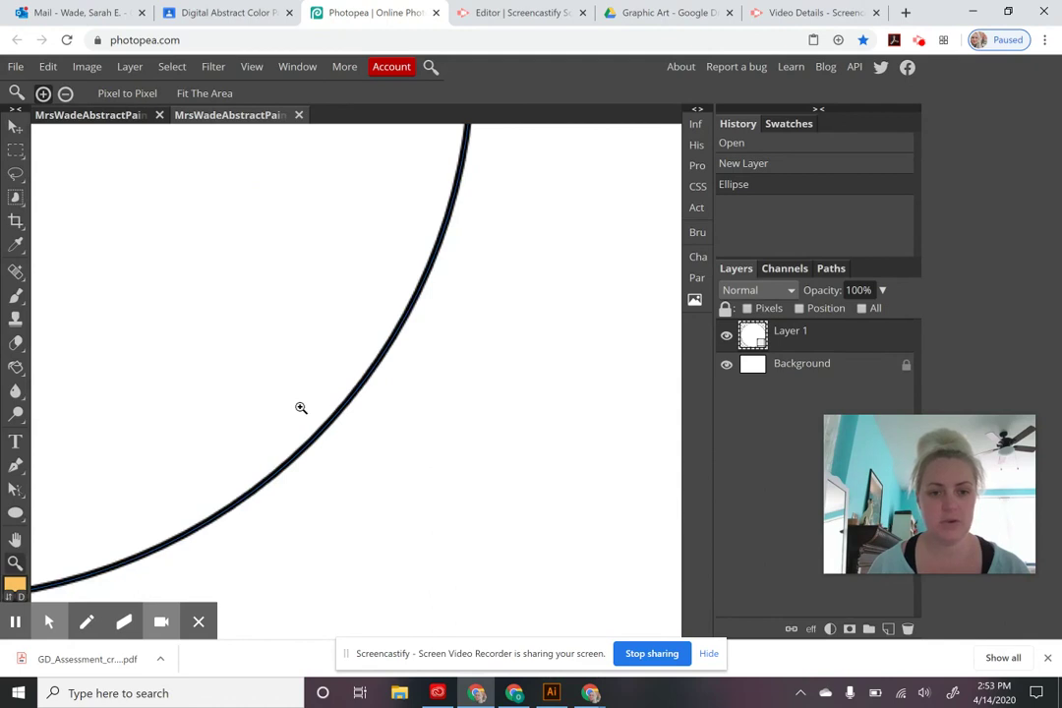
click(301, 407)
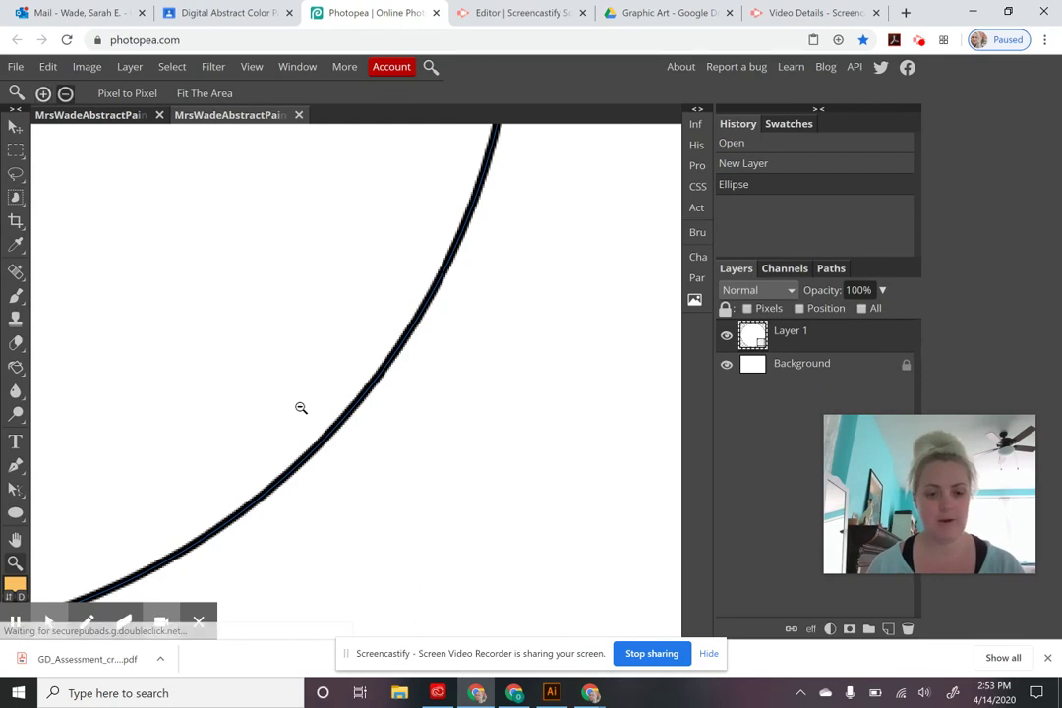
alt+click(301, 407)
alt+click(301, 407)
alt+click(301, 408)
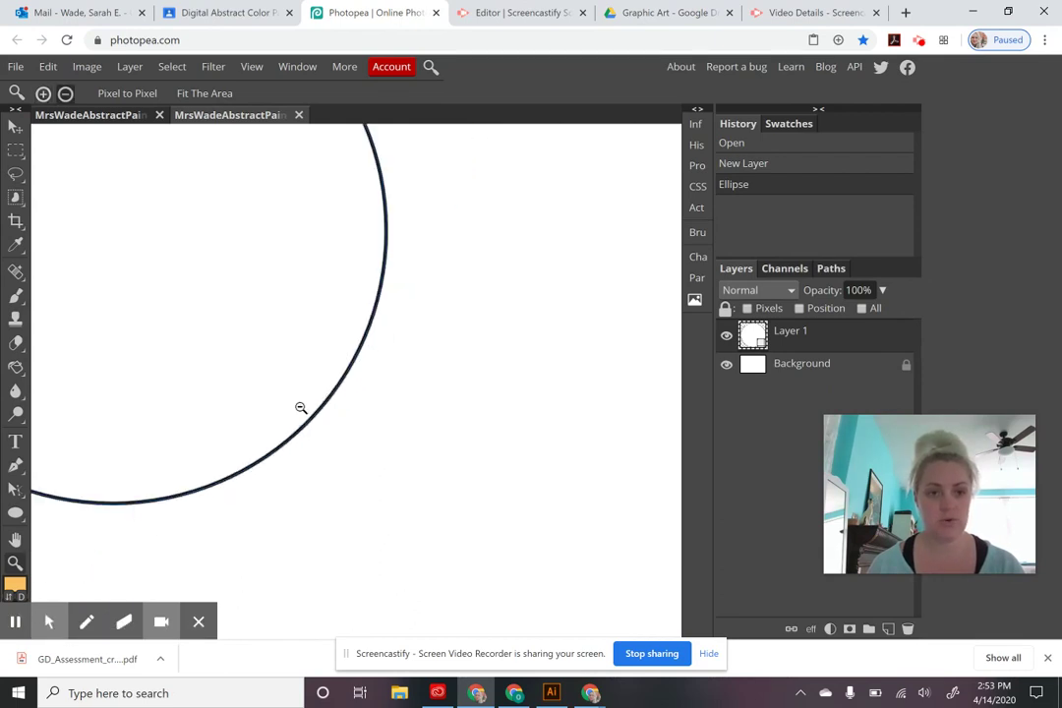
alt+click(301, 408)
alt+click(301, 407)
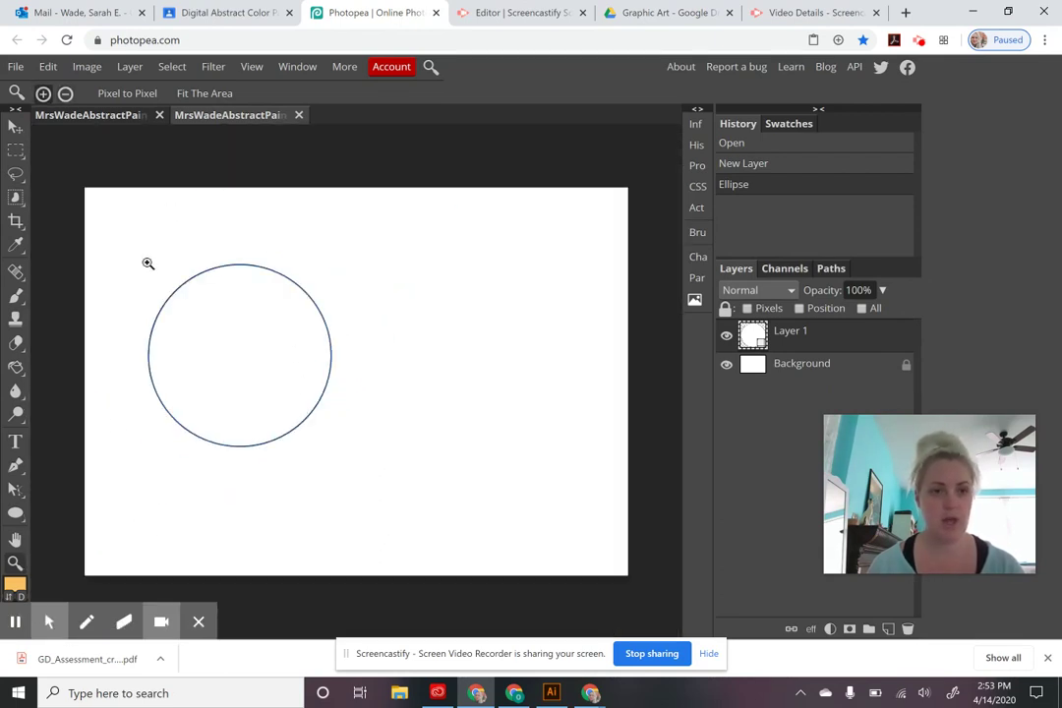
key(u)
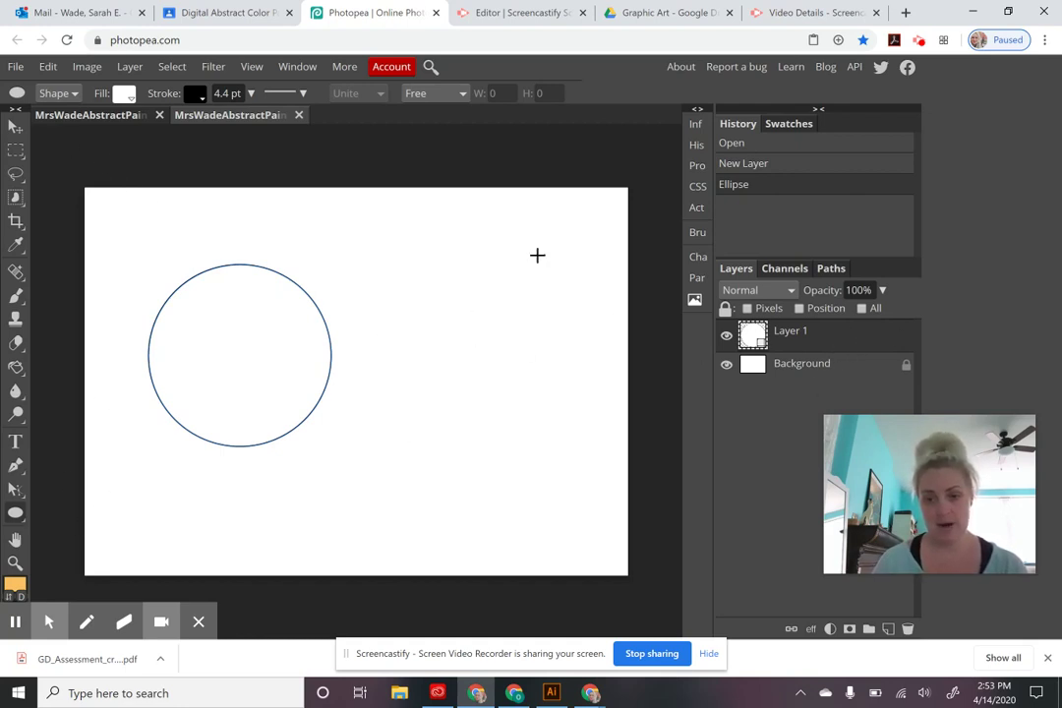
click(804, 374)
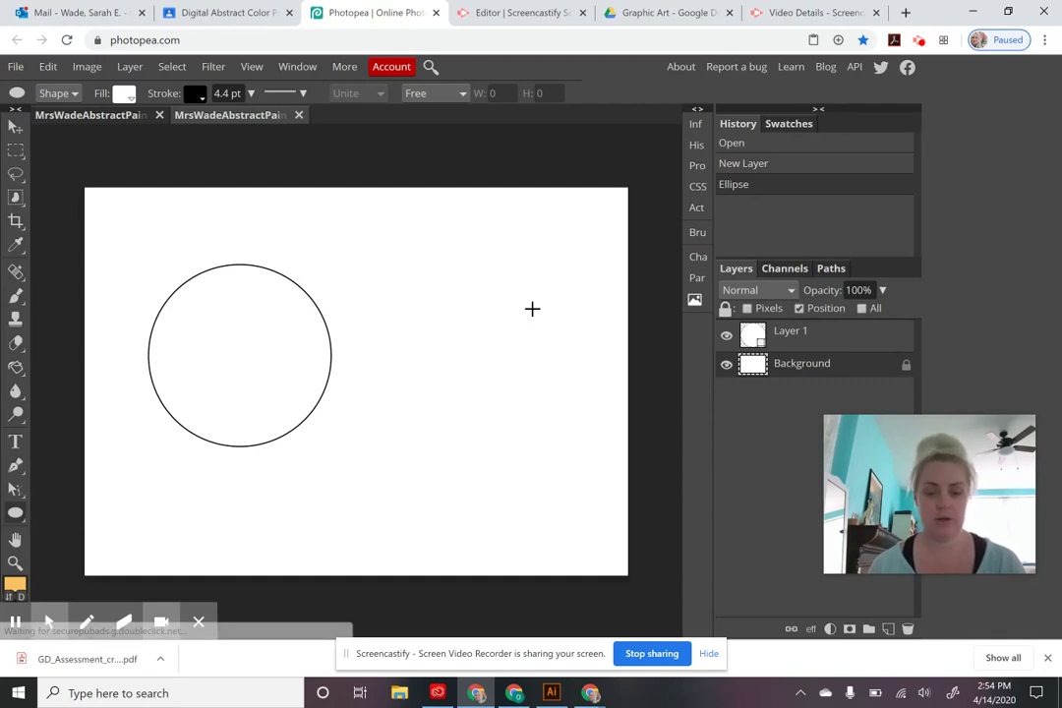
- Return to the finished warm-color painting document and save it as a PSD
click(109, 118)
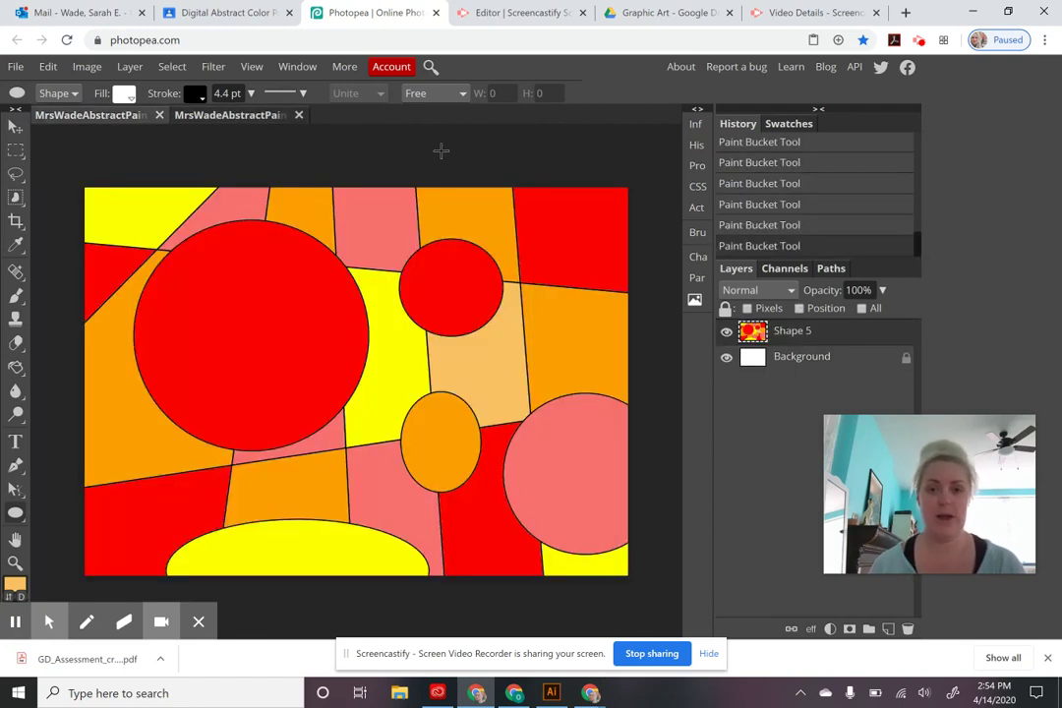
click(18, 69)
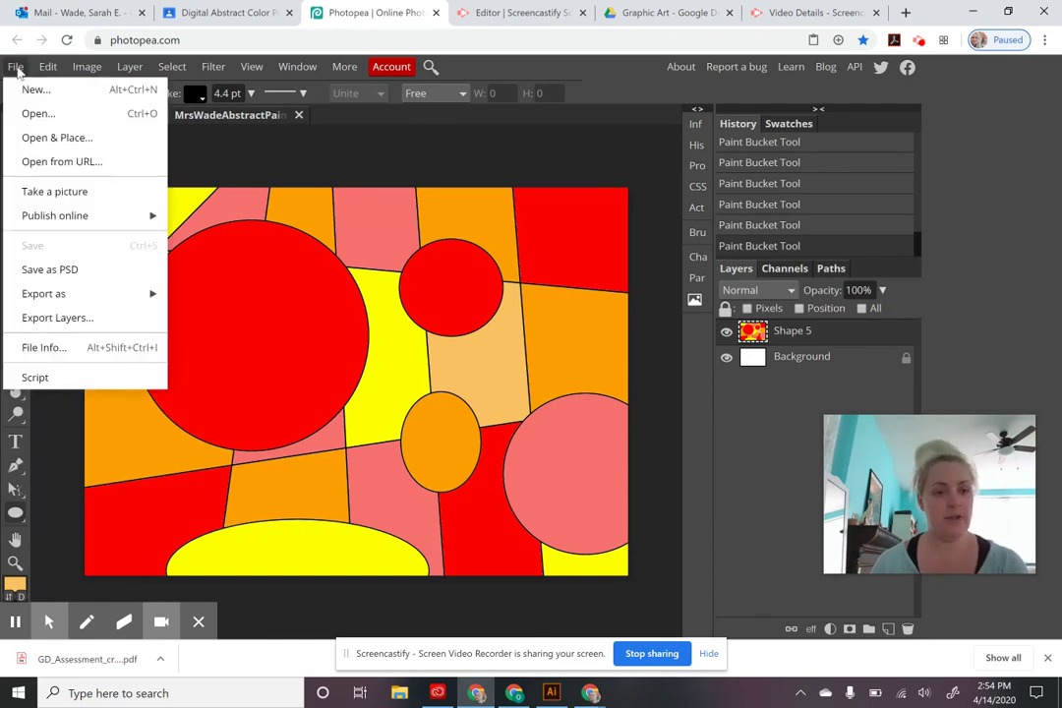
click(90, 270)
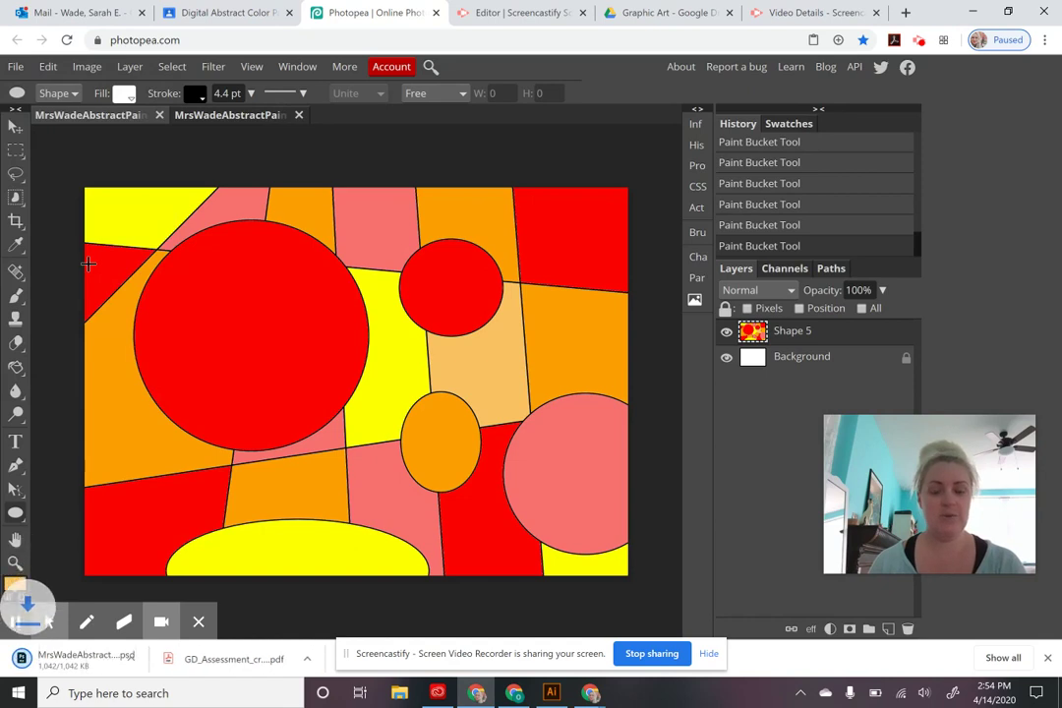
- Export the painting as a 2100 × 1500 px JPG at 70% quality
click(17, 67)
mouse_move(81, 294)
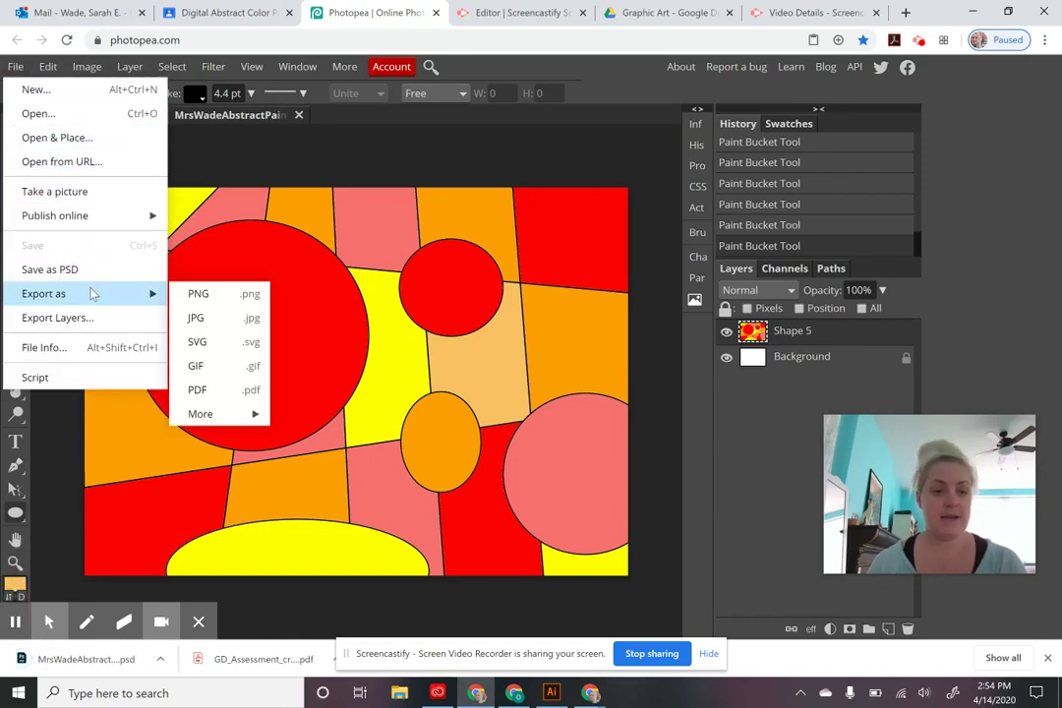
click(201, 320)
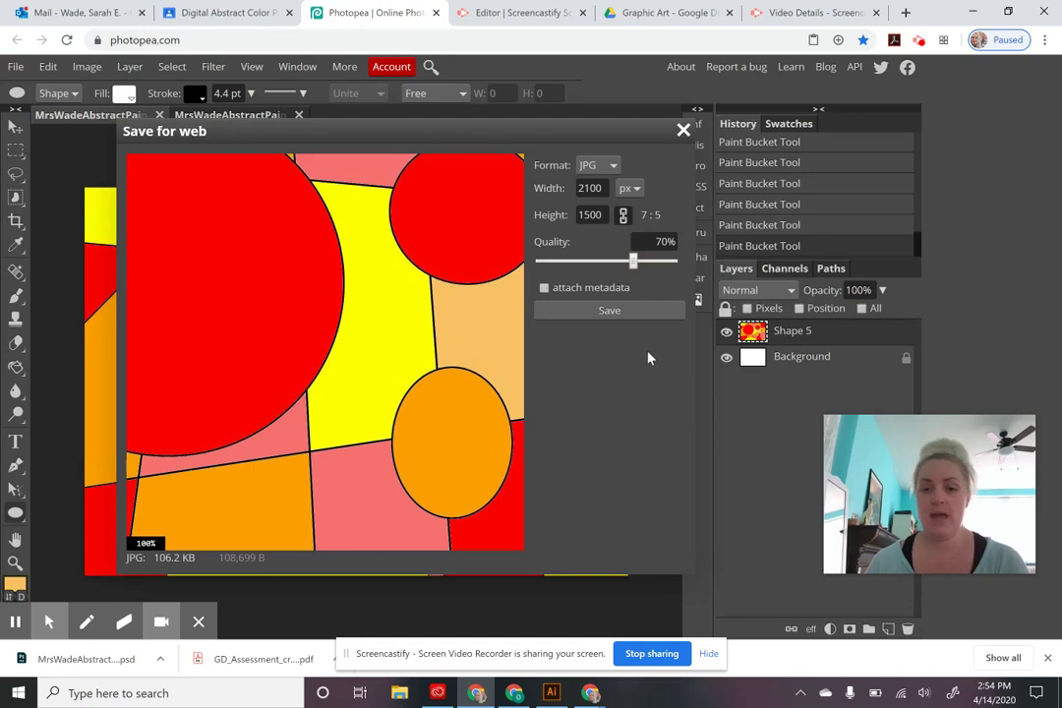
click(609, 310)
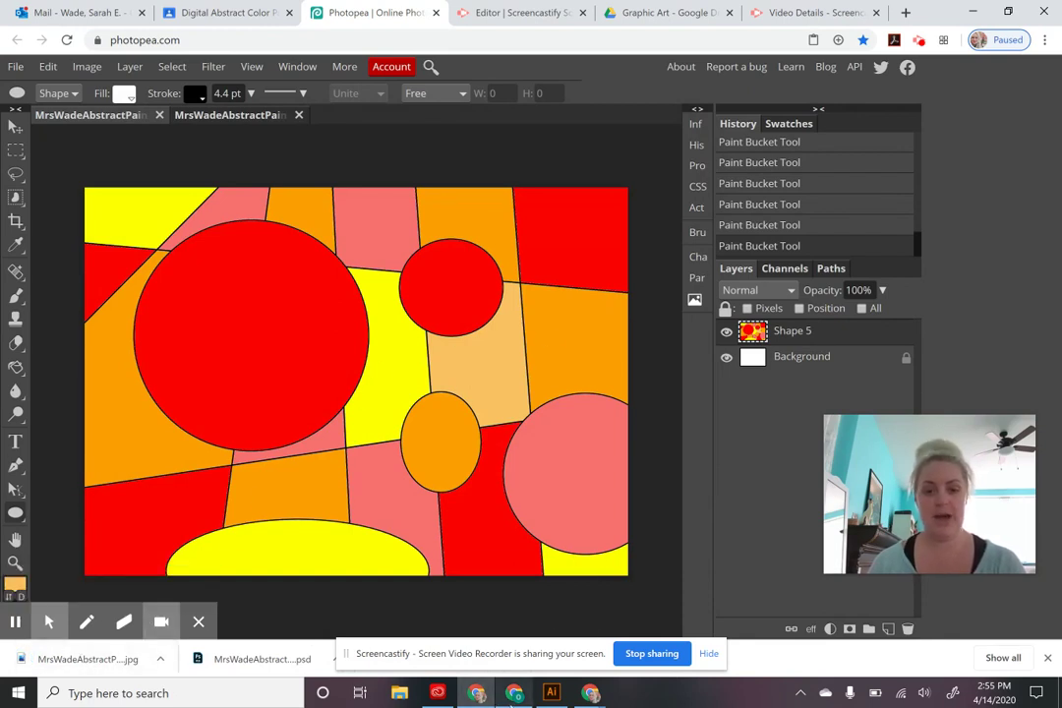
- Switch to Google Classroom and upload the newly exported JPG from Downloads to the Digital Abstract Color Painting assignment
click(513, 695)
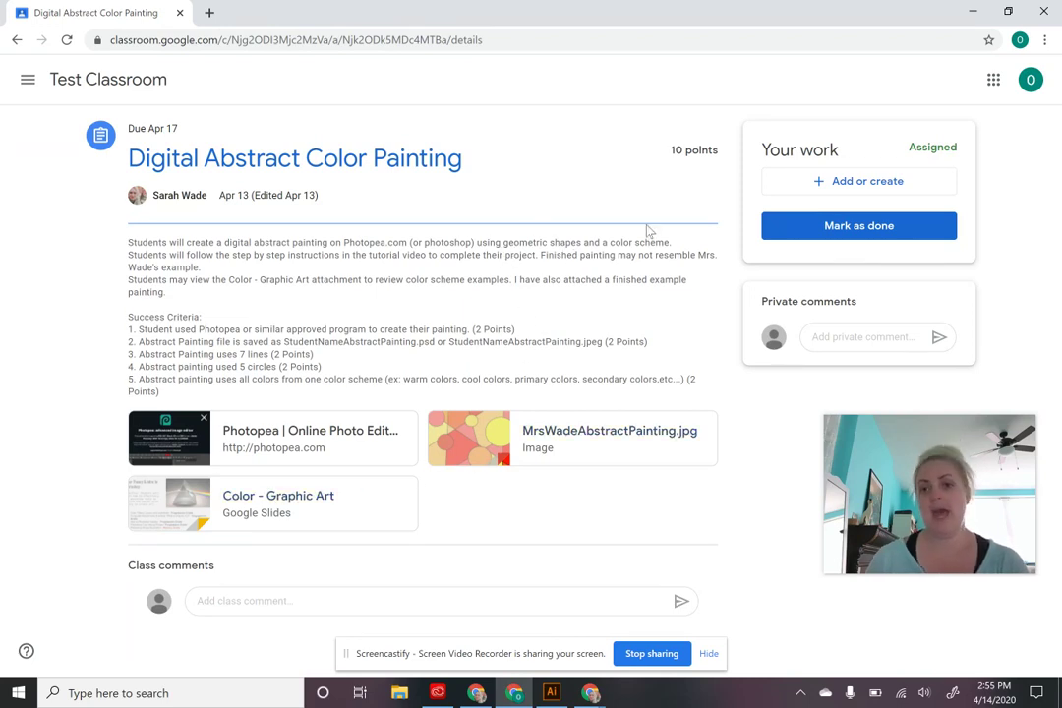
click(877, 184)
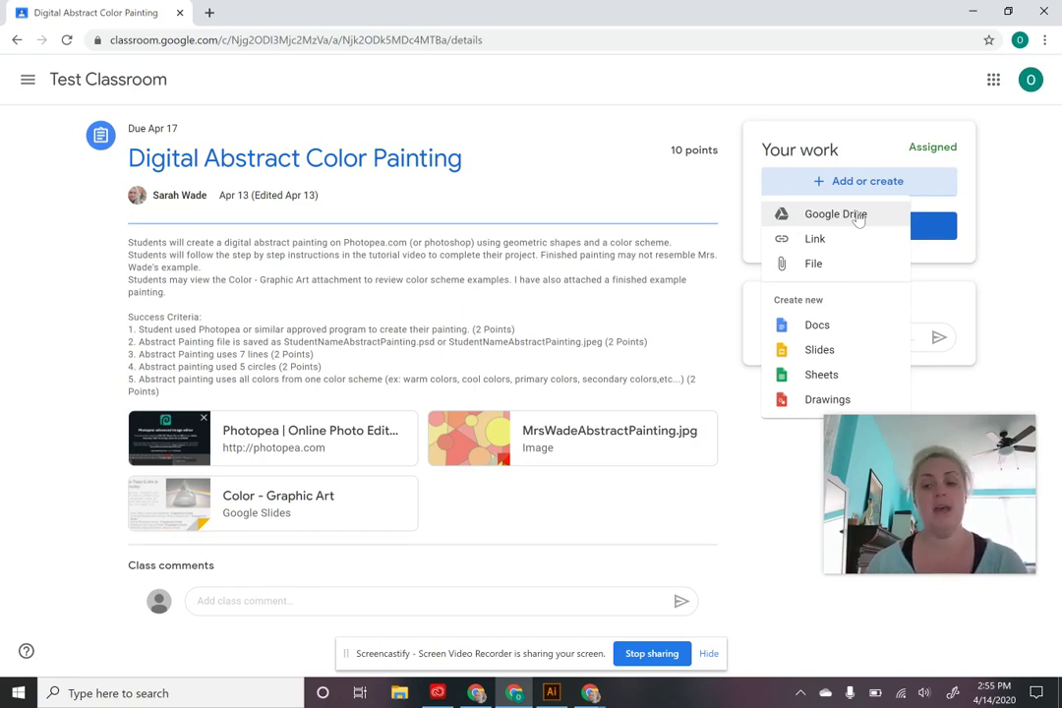
click(833, 271)
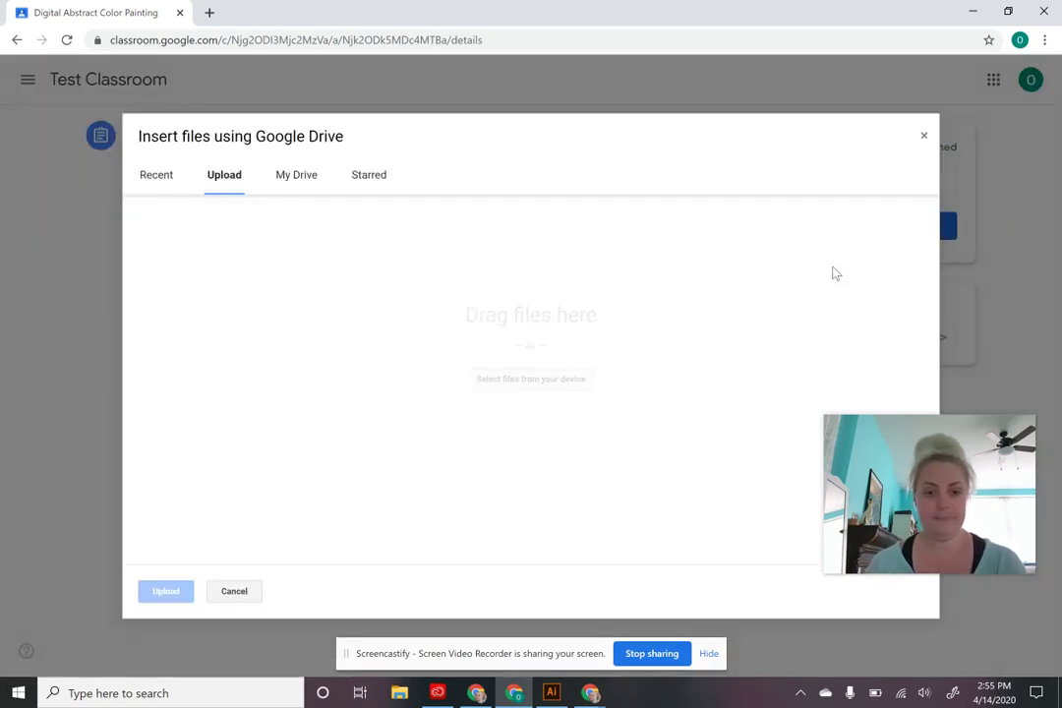
click(576, 385)
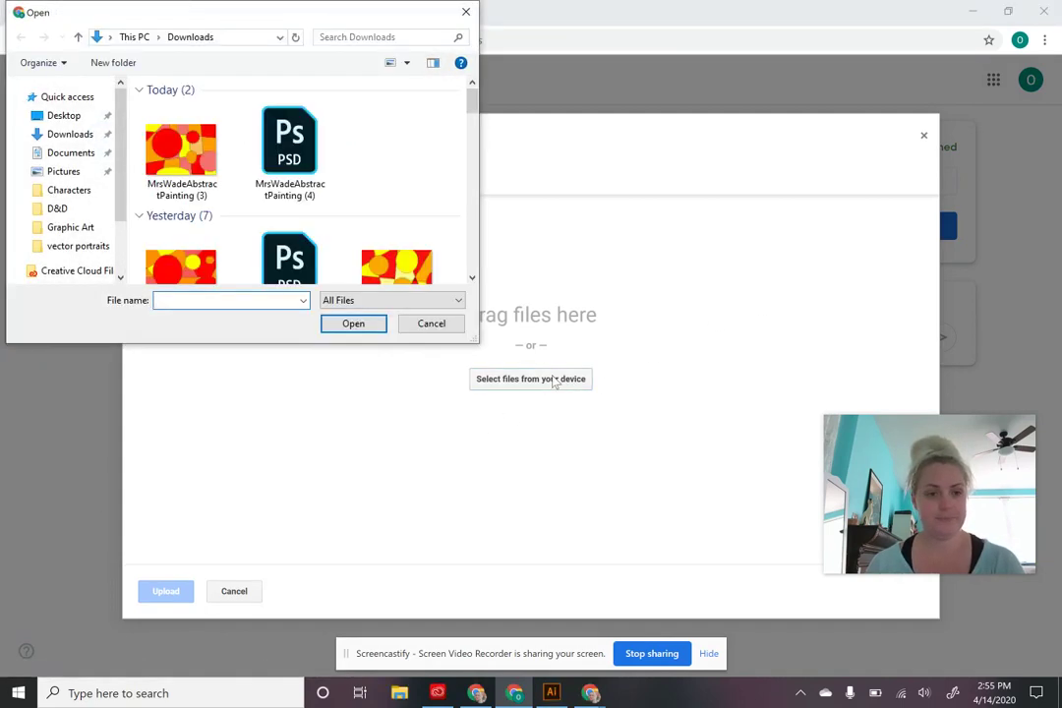
click(181, 150)
click(352, 324)
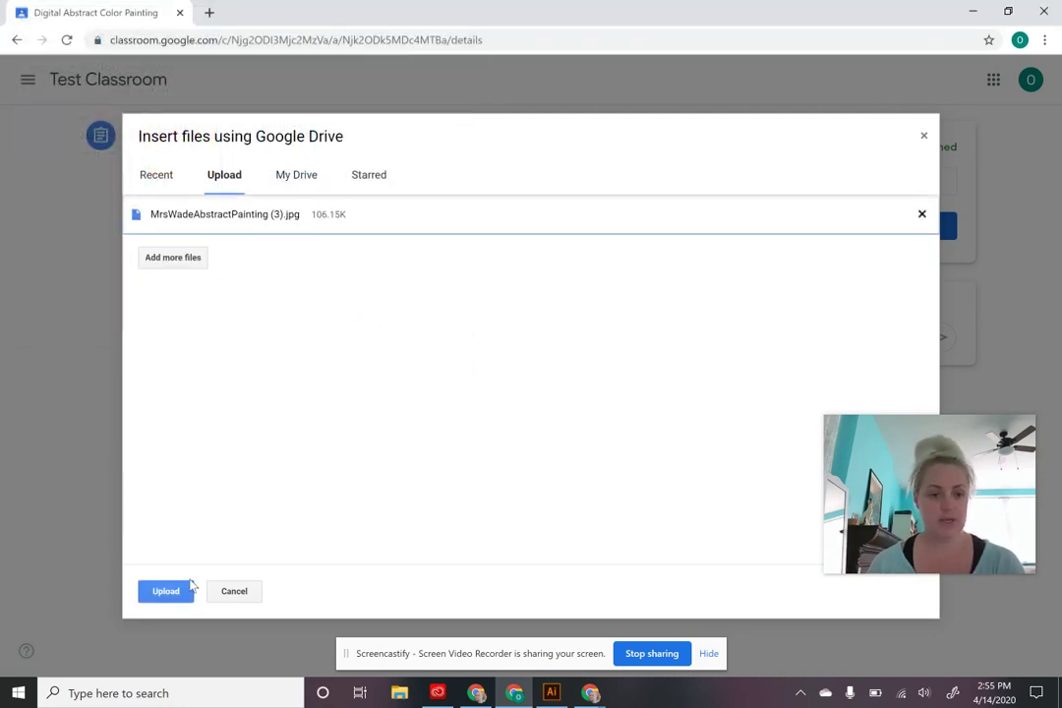
click(165, 591)
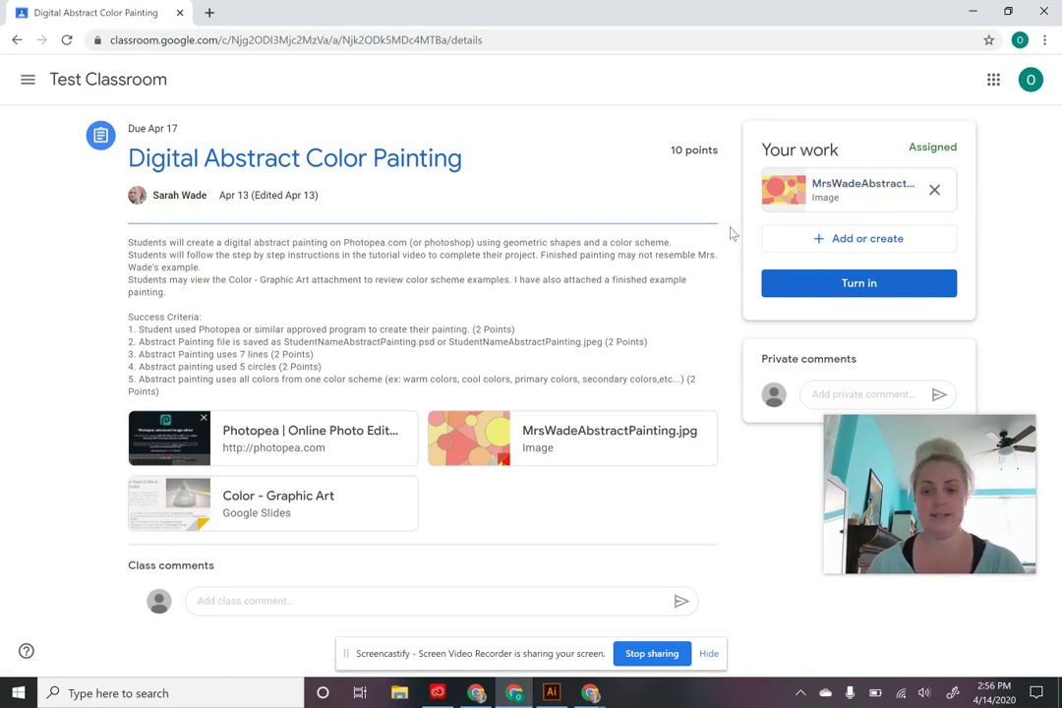
- Turn in the Digital Abstract Color Painting assignment with the attached JPG
click(865, 287)
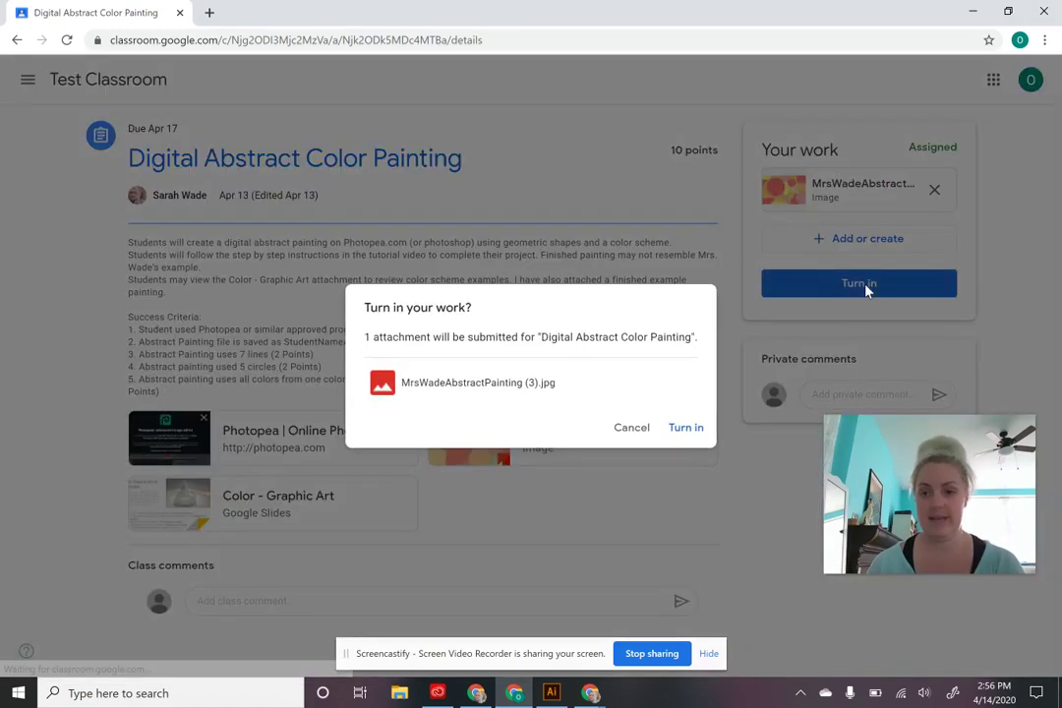
click(691, 430)
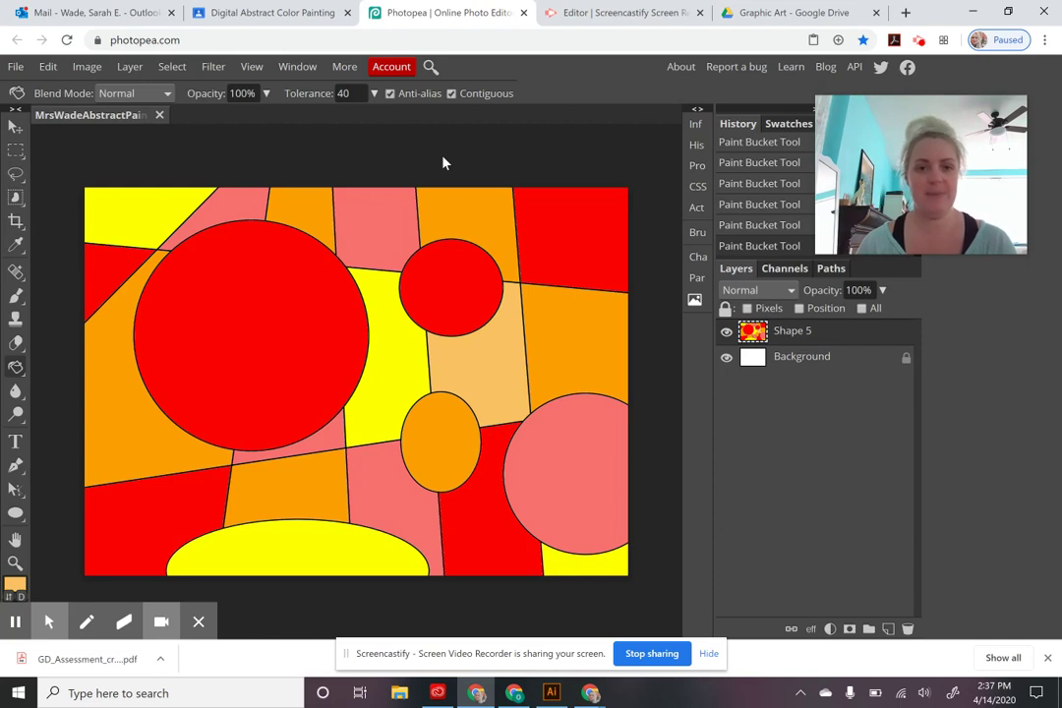
mouse_move(49, 622)
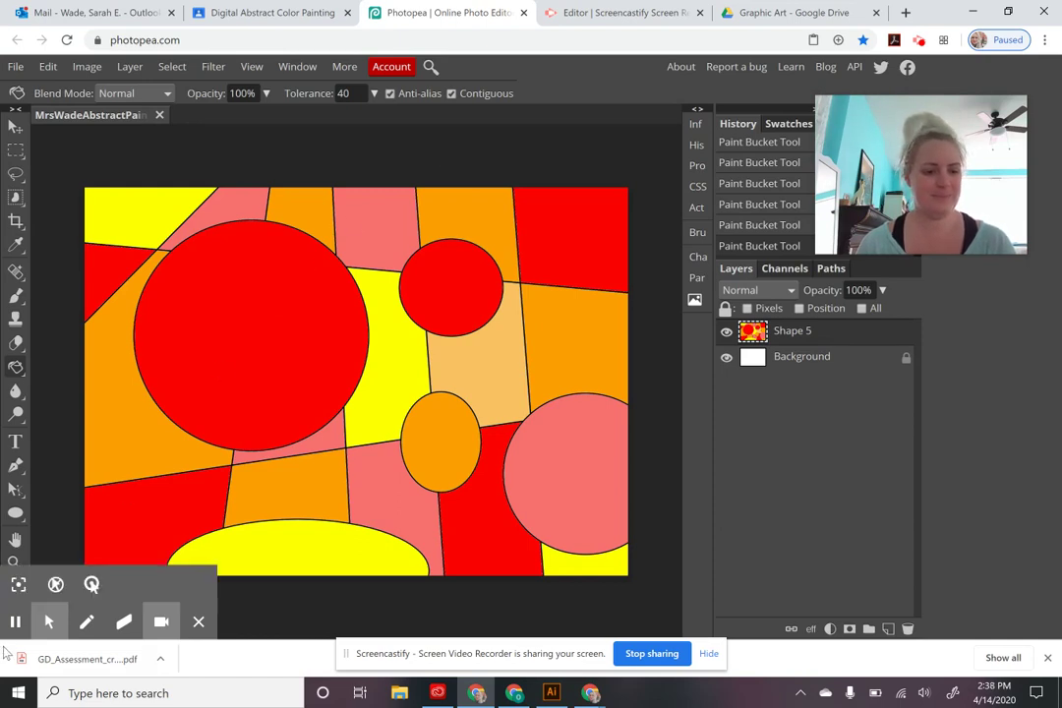